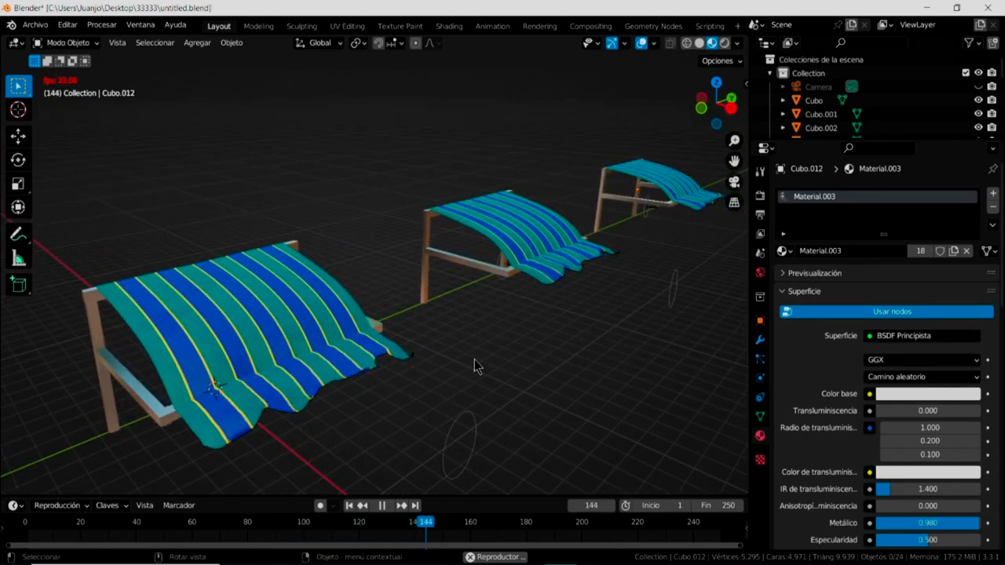
Look over the three animated awning demos, then delete the striped awning cloth
mouse_move(474, 359)
middle_down()
mouse_move(524, 355)
mouse_move(579, 11)
middle_up()
mouse_move(643, 57)
middle_down()
mouse_move(578, 292)
mouse_move(552, 310)
mouse_move(551, 324)
mouse_move(538, 314)
middle_up()
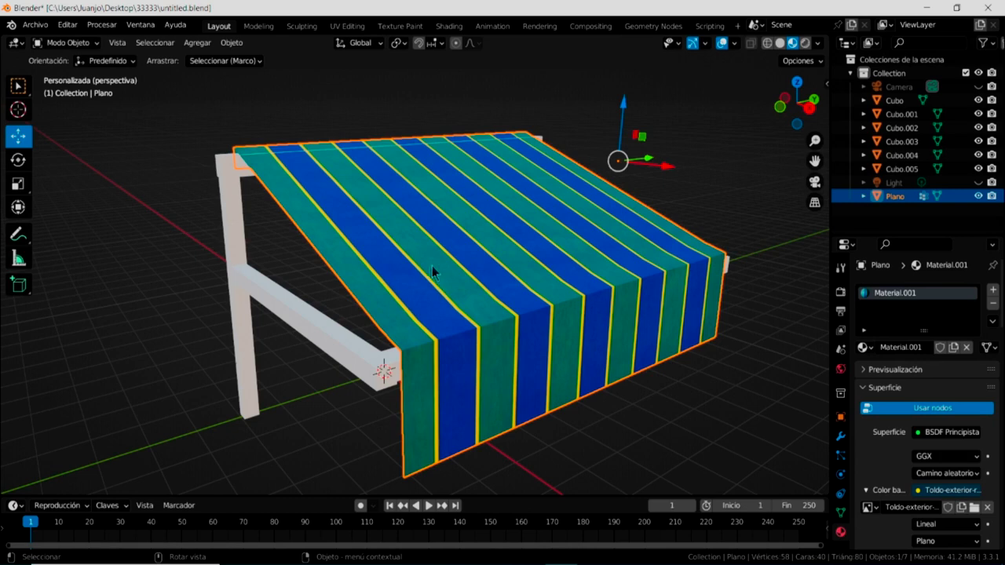
key(Delete)
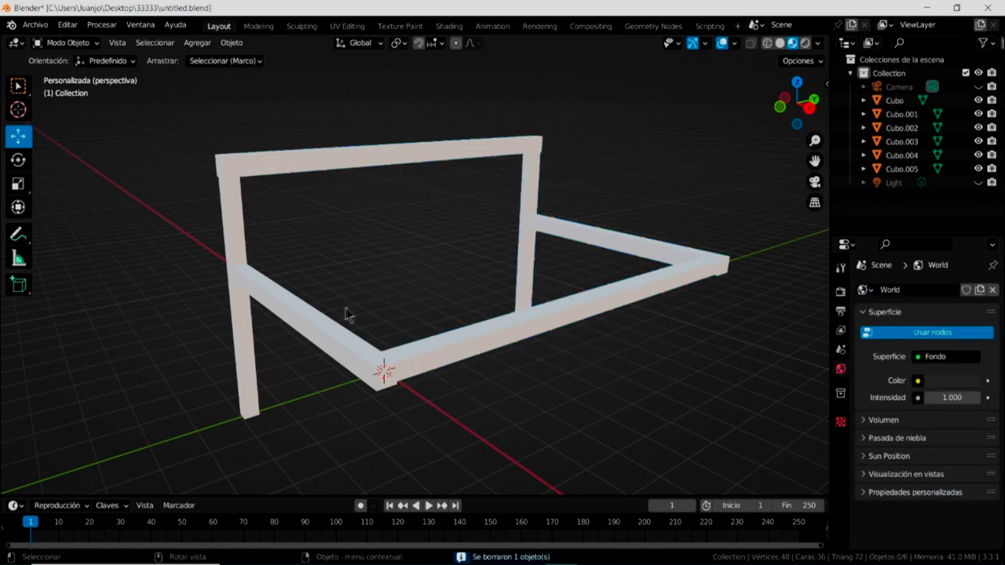
Box-select all six frame pieces and move them about 17.77 m toward the upper right
middle_drag(366, 282, 399, 310)
mouse_move(687, 412)
middle_down()
mouse_move(583, 363)
mouse_move(583, 343)
mouse_move(612, 351)
mouse_move(599, 347)
middle_up()
mouse_move(541, 267)
middle_down()
mouse_move(498, 269)
mouse_move(490, 326)
middle_up()
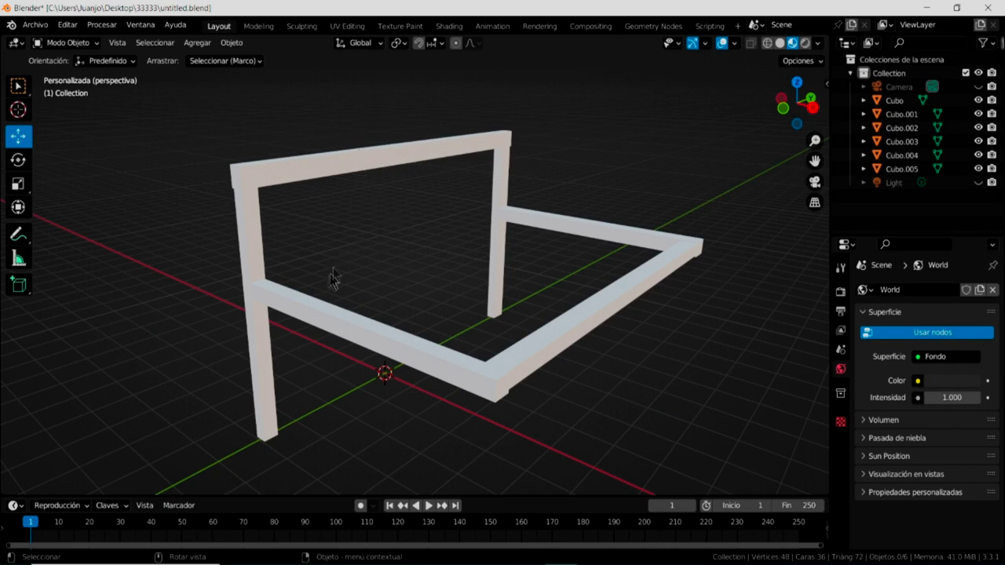
drag(188, 124, 728, 476)
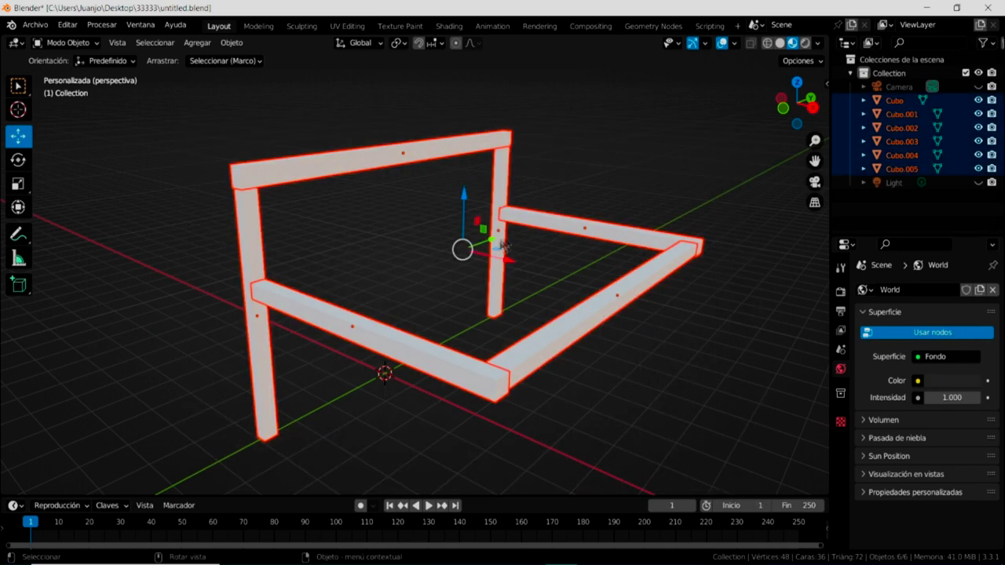
drag(489, 245, 716, 169)
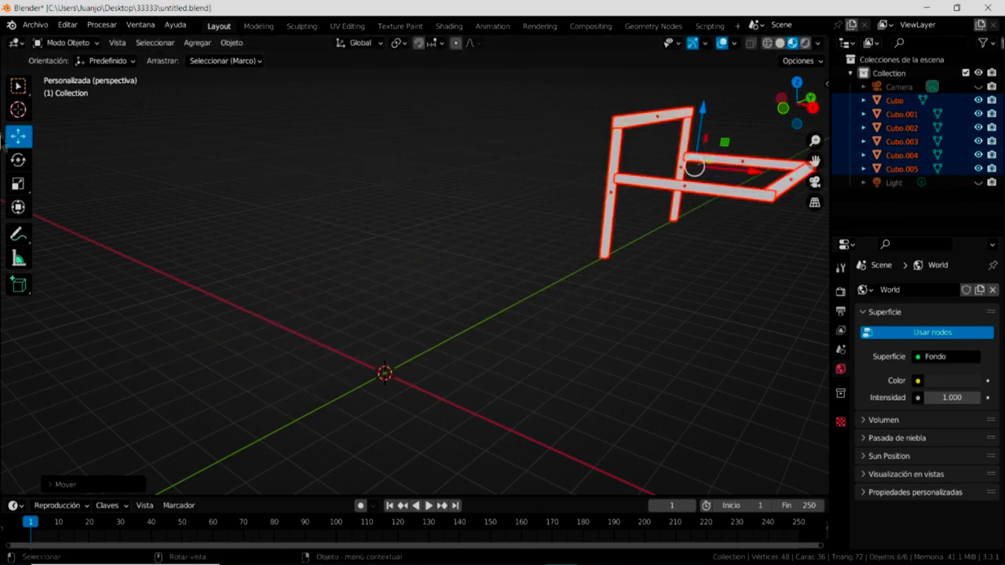
click(502, 330)
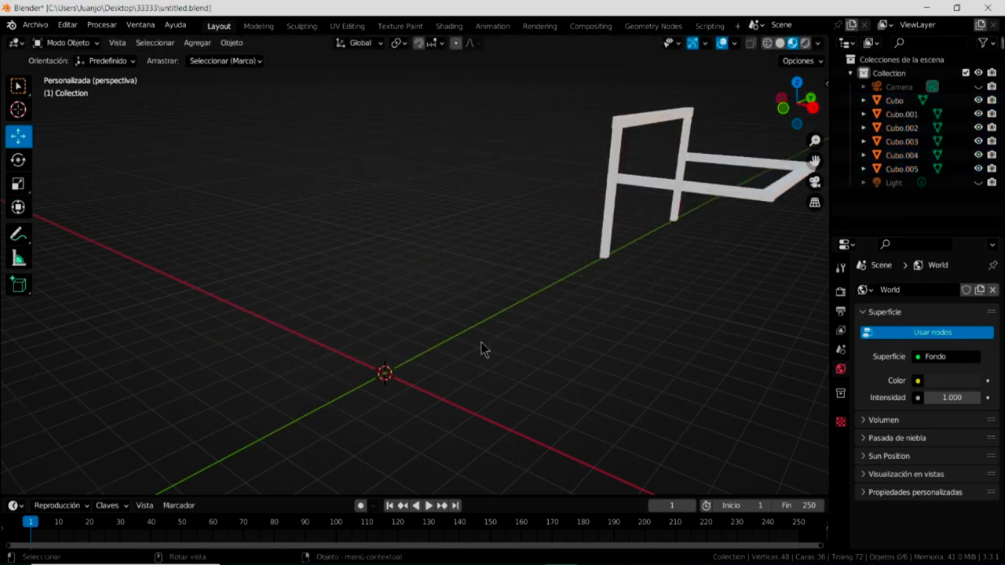
click(198, 43)
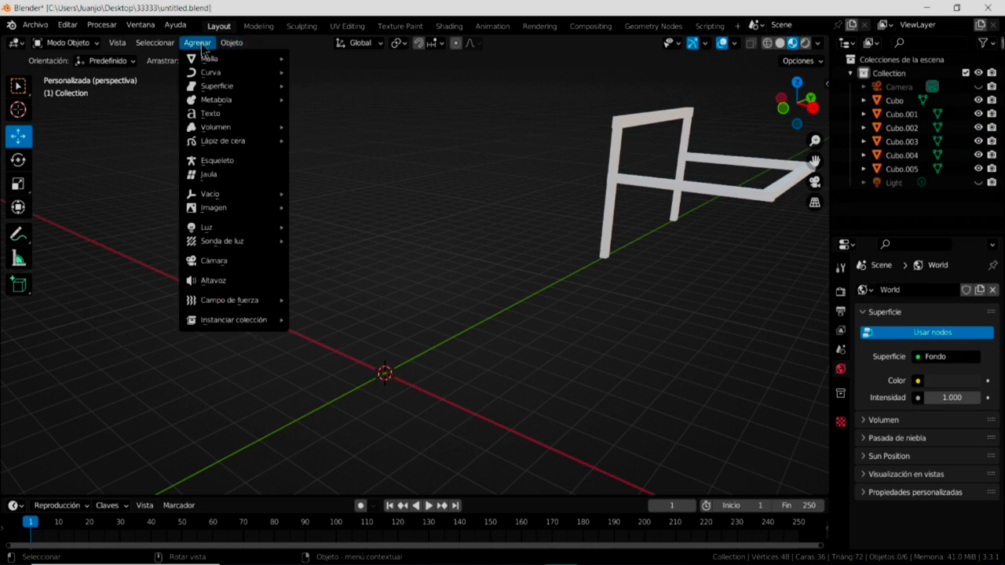
Add a plane at the origin and scale it to about twice its default size
mouse_move(208, 58)
click(302, 58)
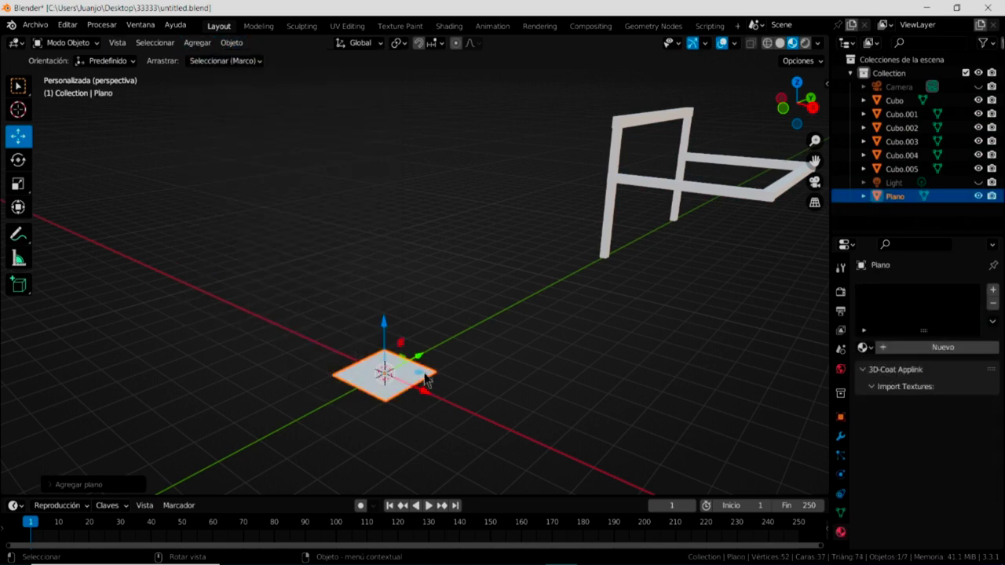
click(18, 185)
mouse_move(446, 374)
mouse_down()
mouse_move(511, 365)
mouse_move(592, 384)
mouse_up()
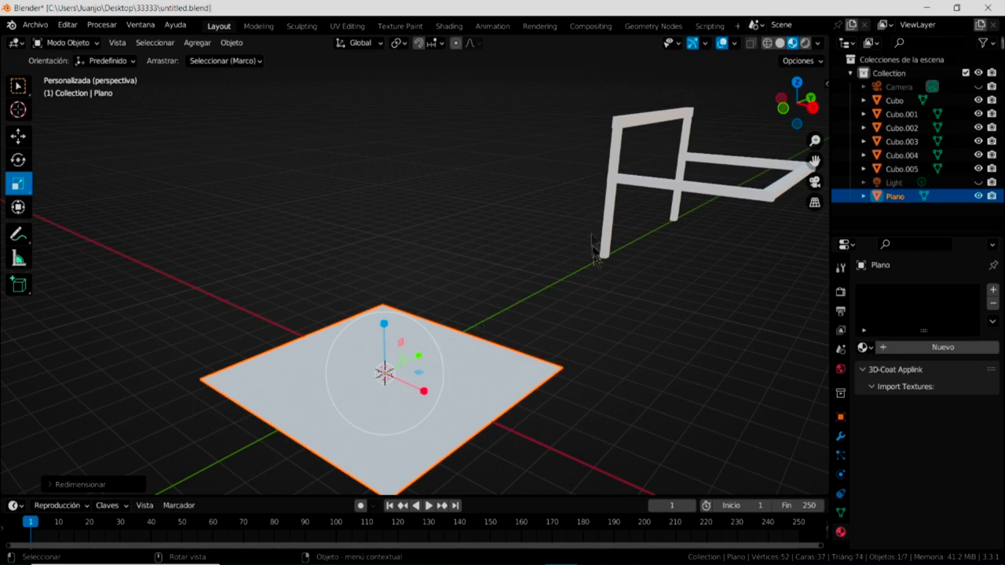
Move the six frame pieces back along Y to overlap the plane, then select the plane
drag(583, 101, 819, 332)
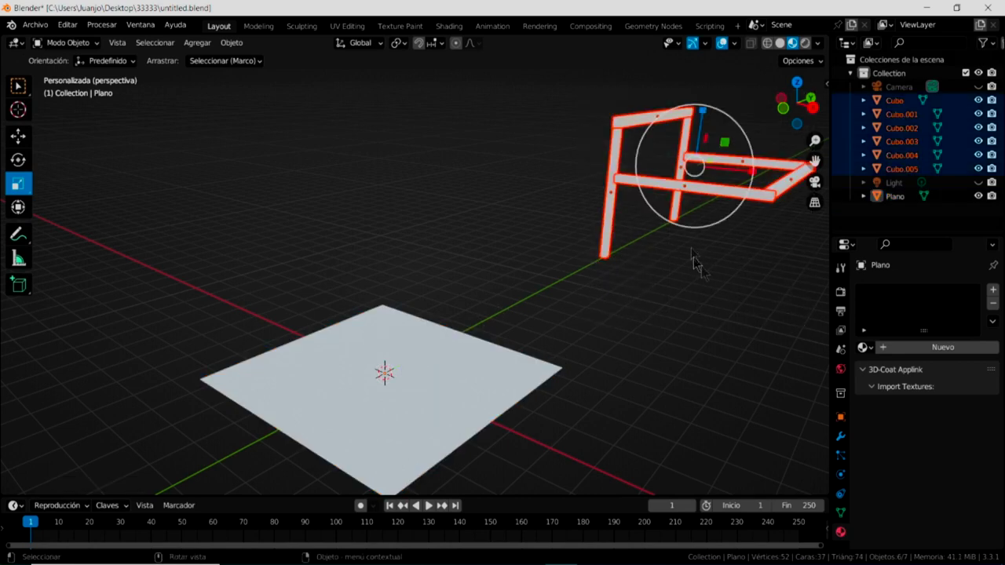
click(18, 136)
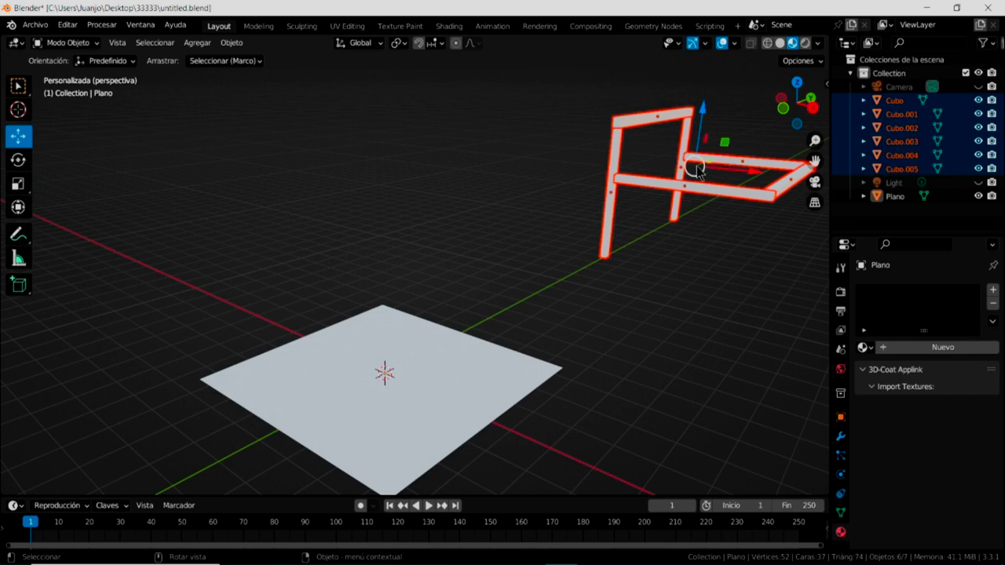
drag(696, 169, 493, 264)
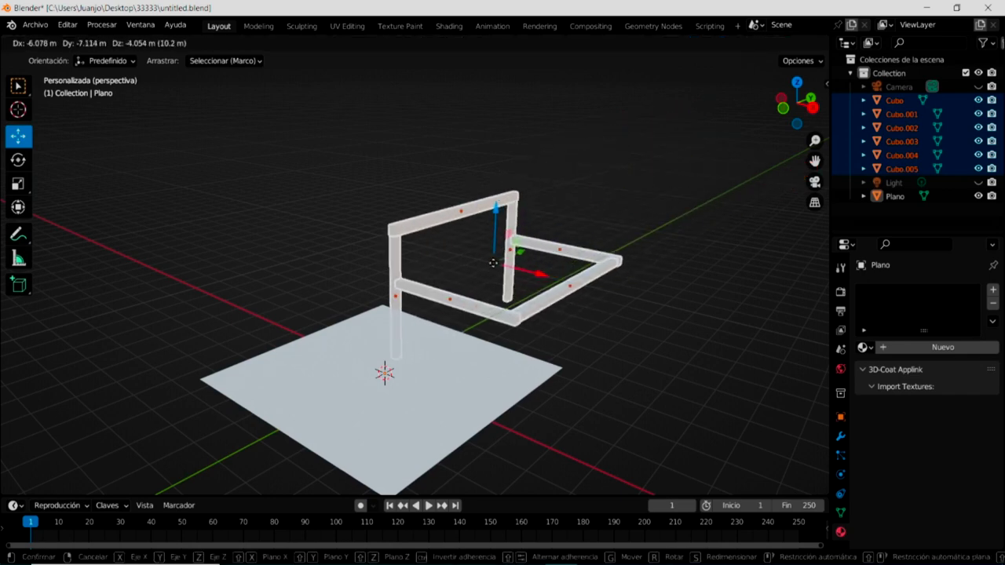
key(y)
drag(493, 263, 435, 267)
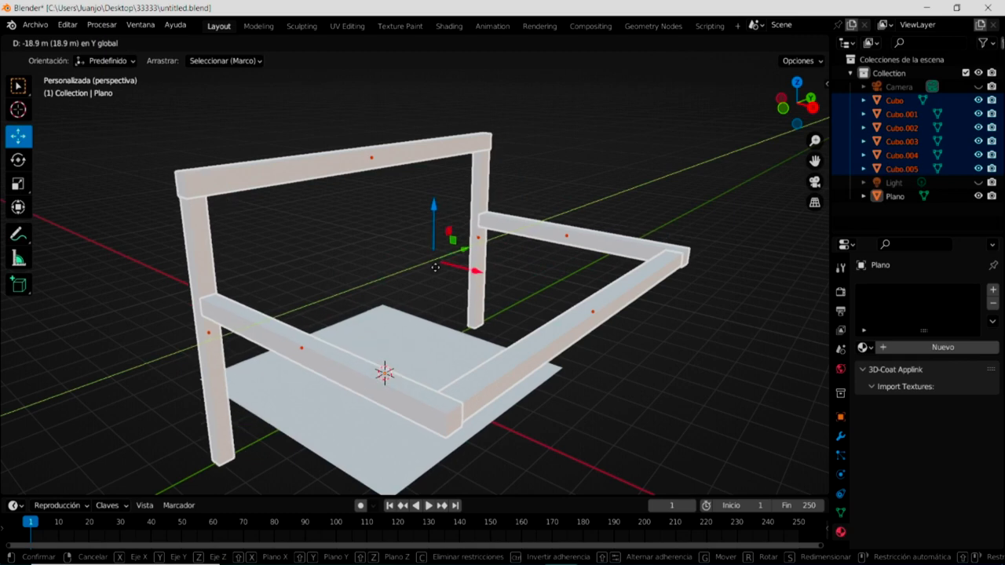
click(435, 268)
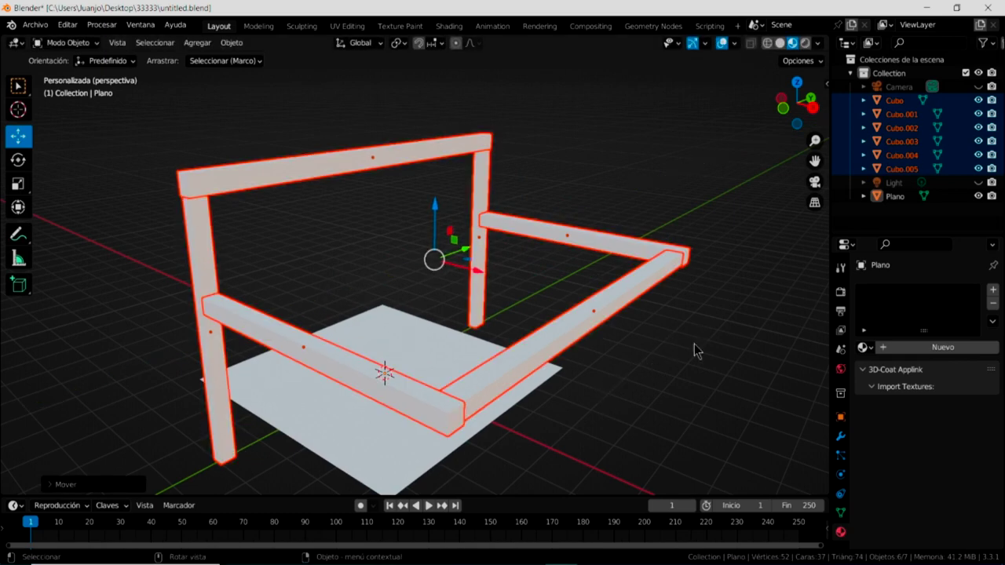
key(KP_7)
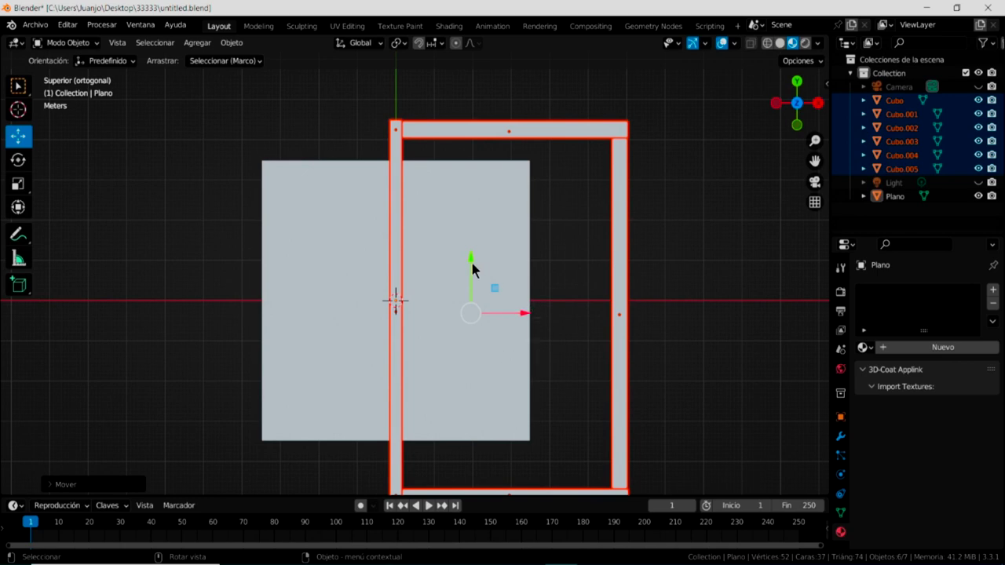
drag(471, 262, 478, 238)
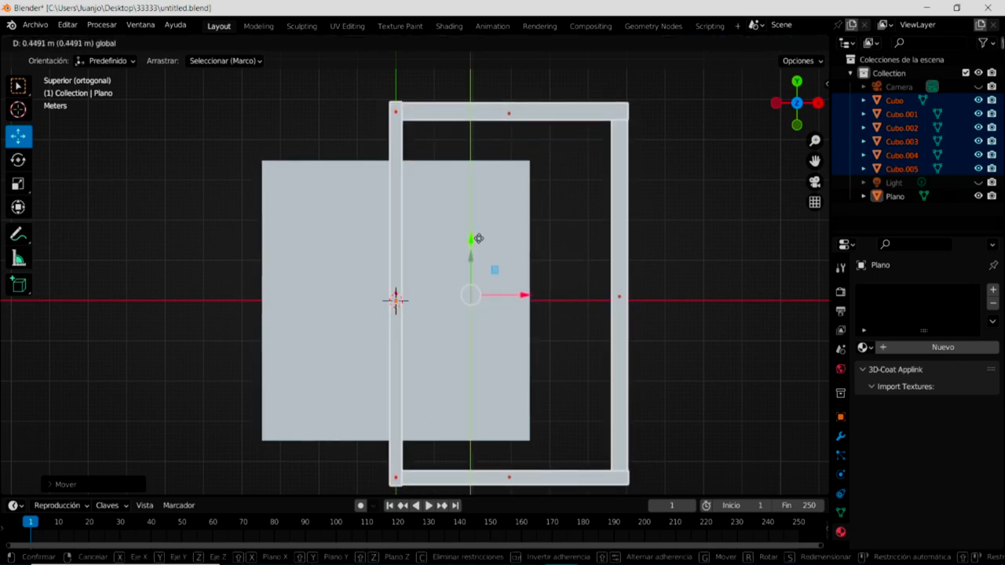
drag(478, 238, 478, 241)
click(443, 335)
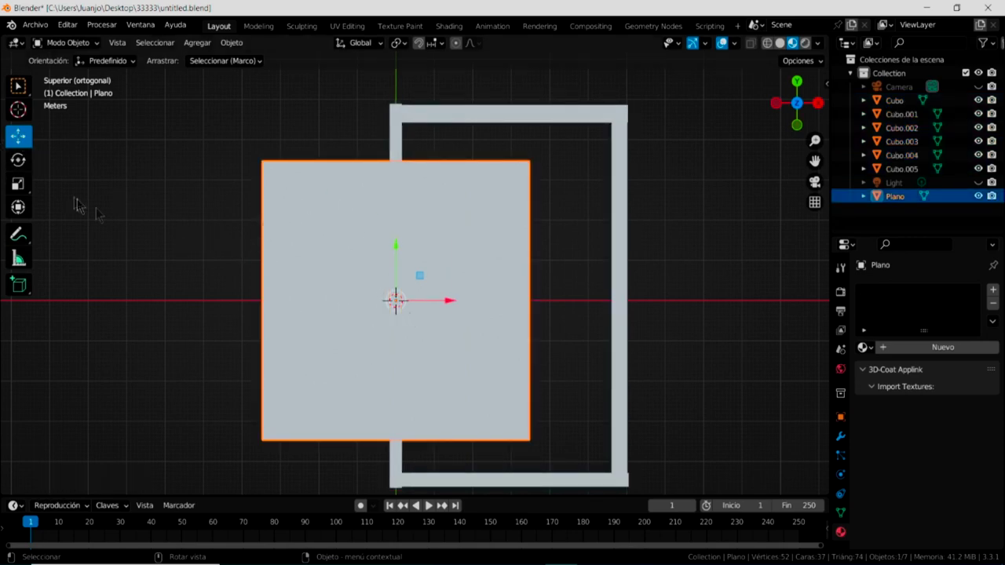
Stretch the plane about 1.25× along Y and 1.38× along X
click(20, 185)
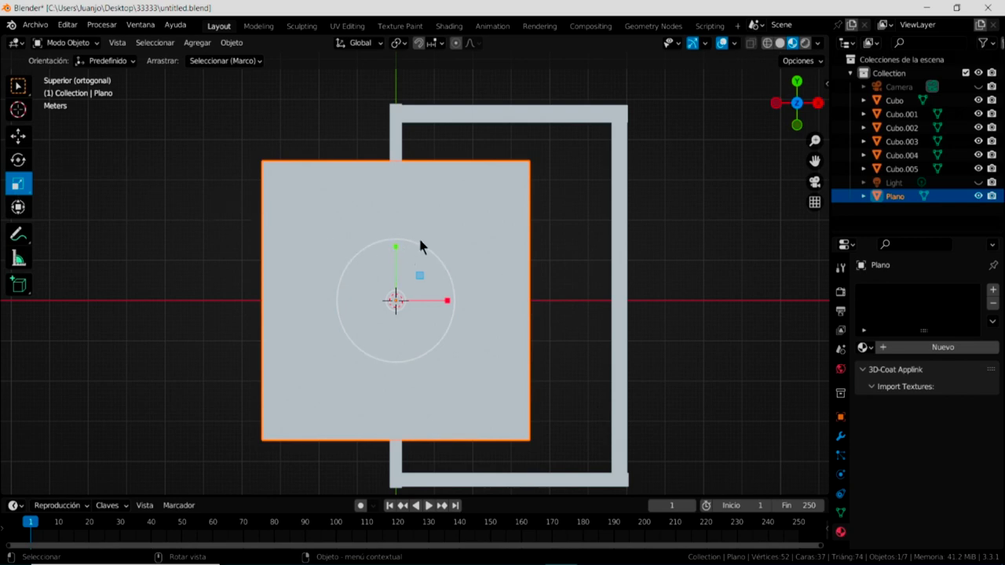
drag(395, 246, 398, 234)
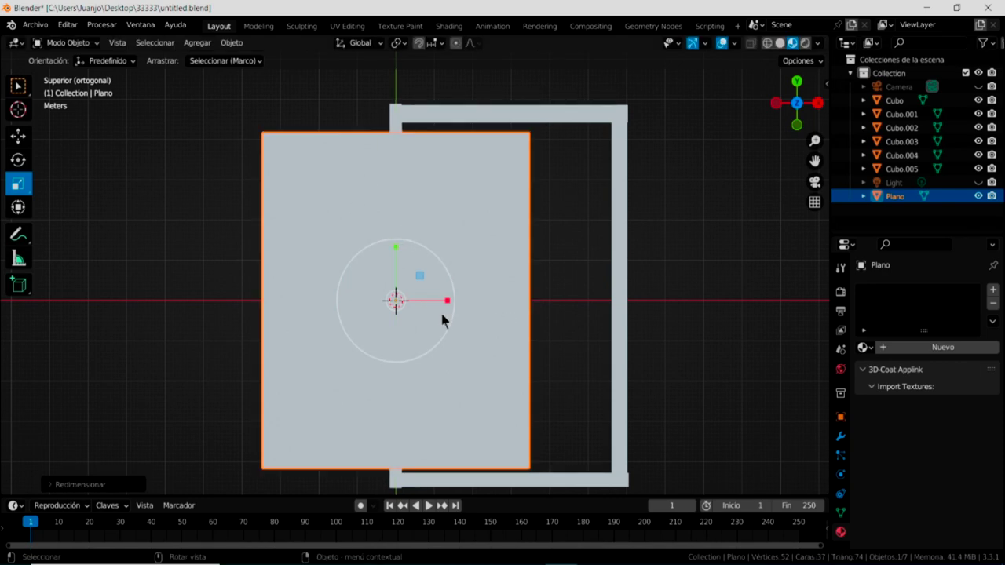
mouse_move(451, 310)
mouse_down()
mouse_move(479, 301)
mouse_move(629, 324)
mouse_move(614, 321)
mouse_up()
Raise the plane along Z until it sits level with the frame's post tops
click(18, 135)
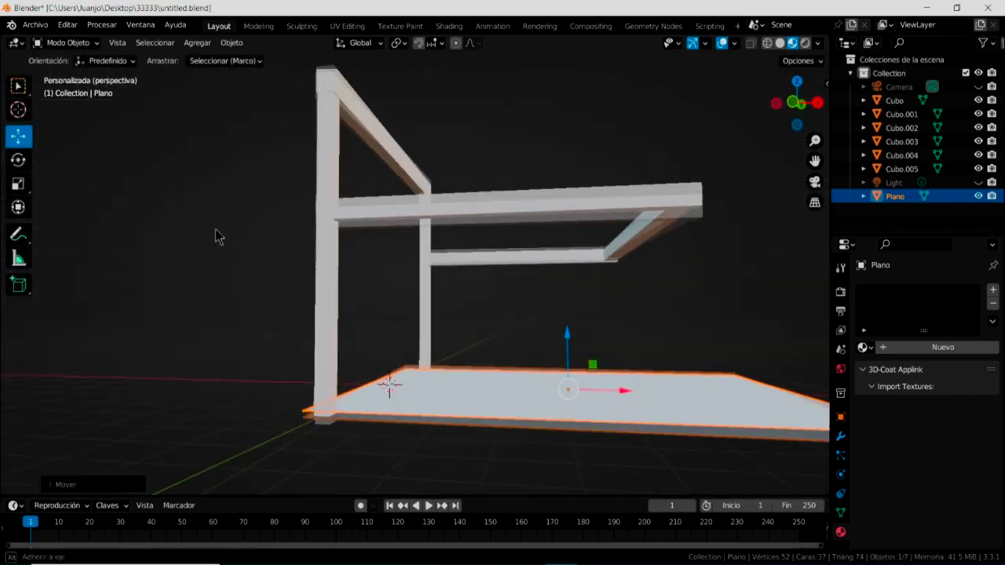
middle_drag(220, 240, 258, 303)
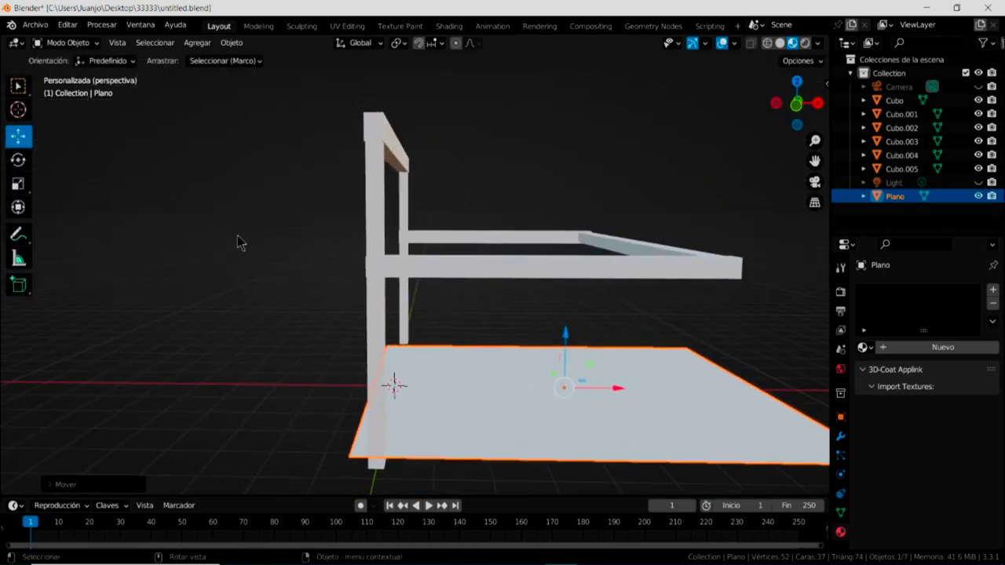
drag(565, 336, 526, 137)
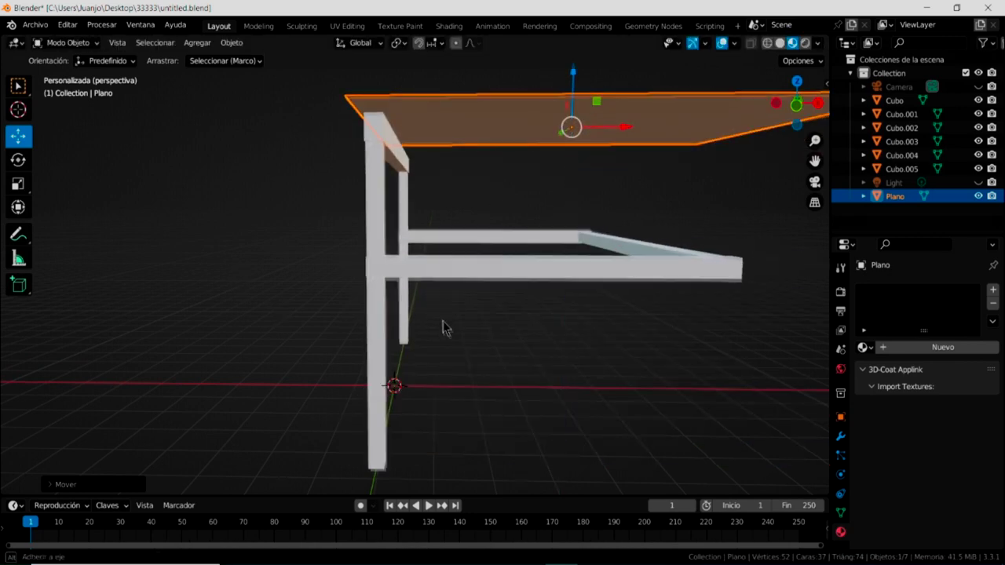
middle_drag(446, 330, 444, 334)
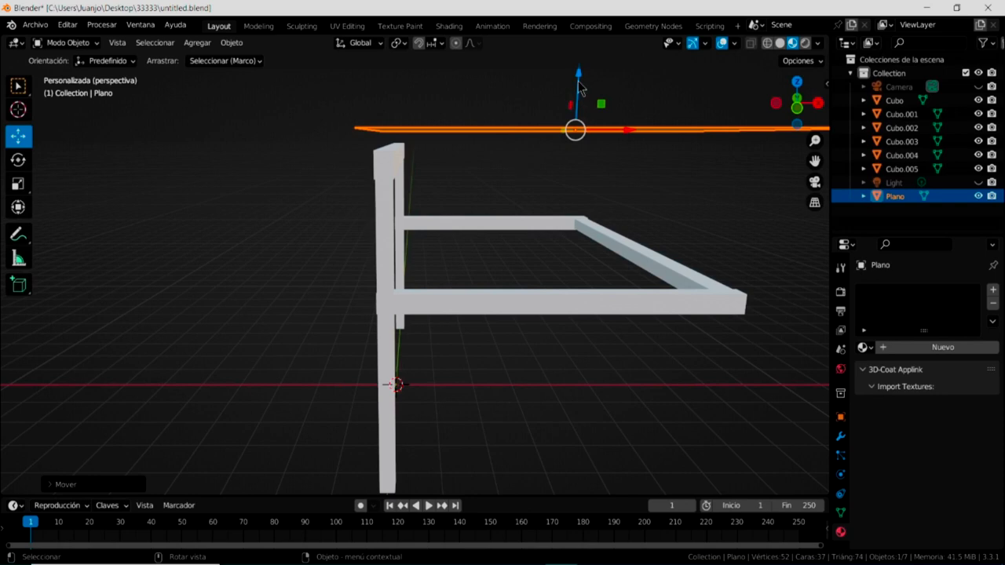
drag(578, 76, 577, 88)
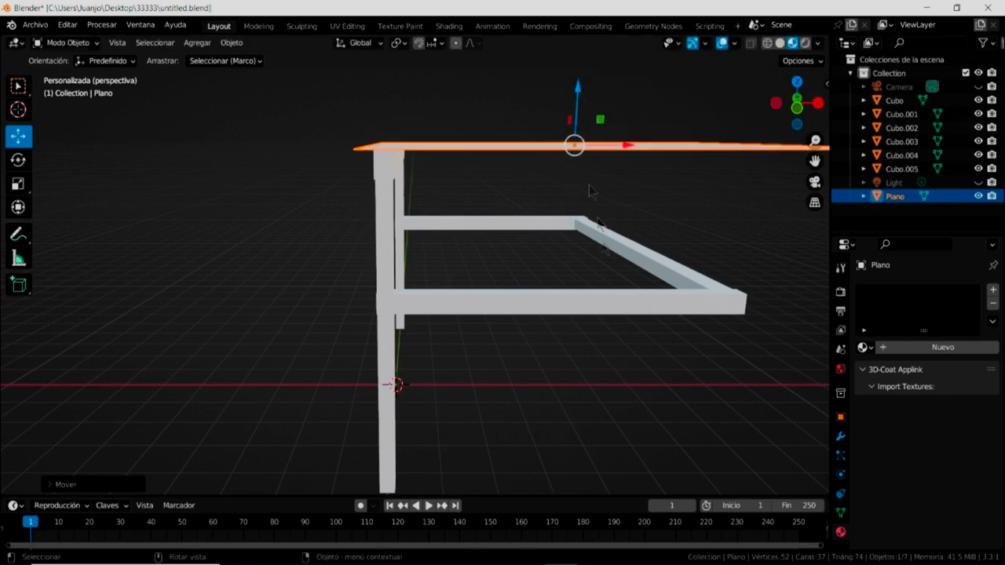
middle_drag(491, 330, 438, 311)
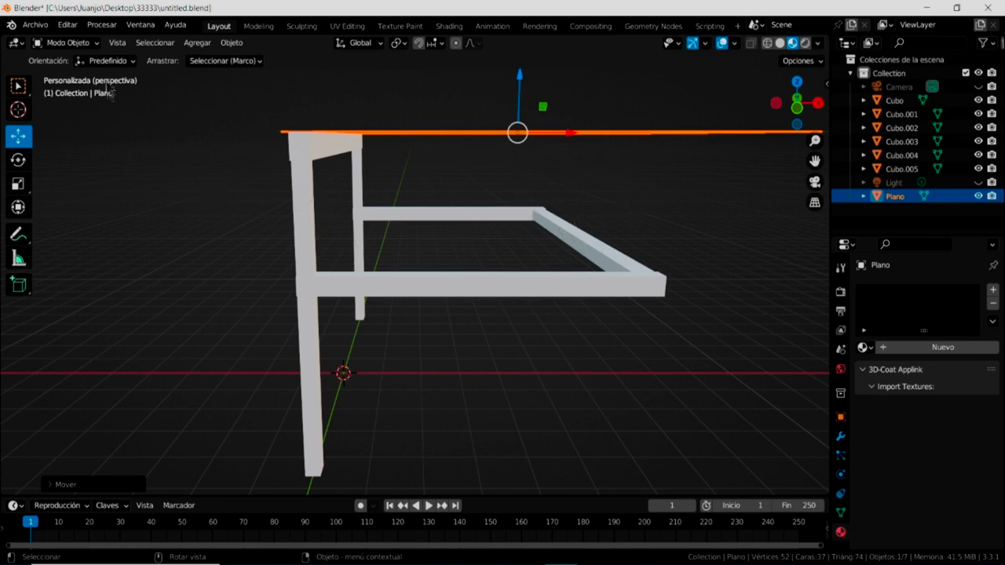
click(92, 47)
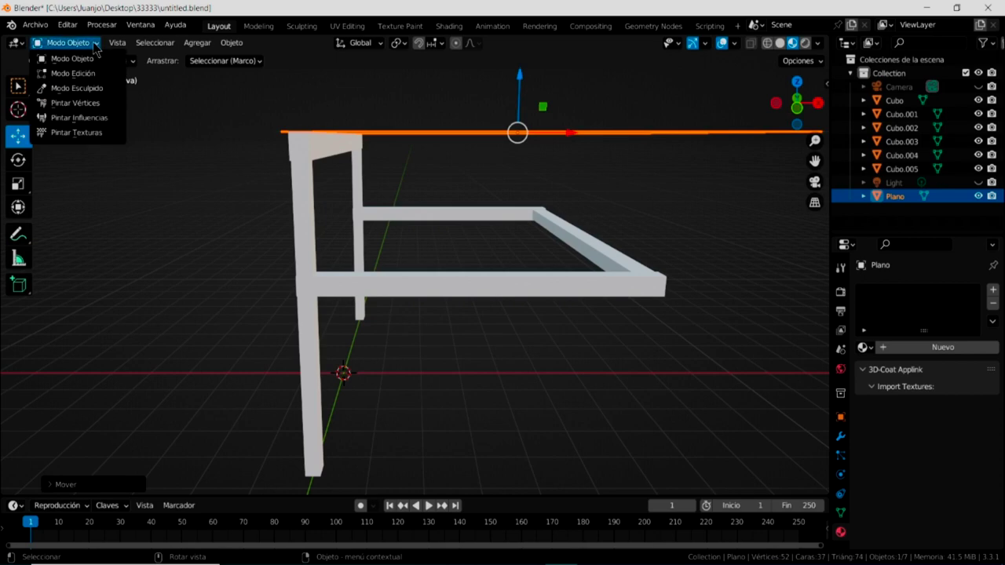
Put the plane into Edit Mode and deselect its geometry
click(93, 76)
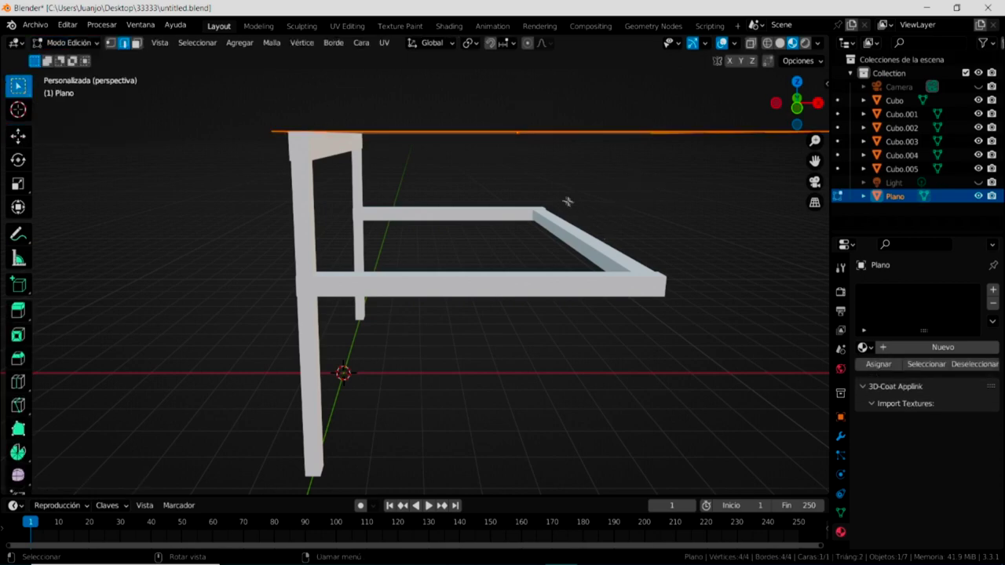
middle_drag(569, 201, 527, 225)
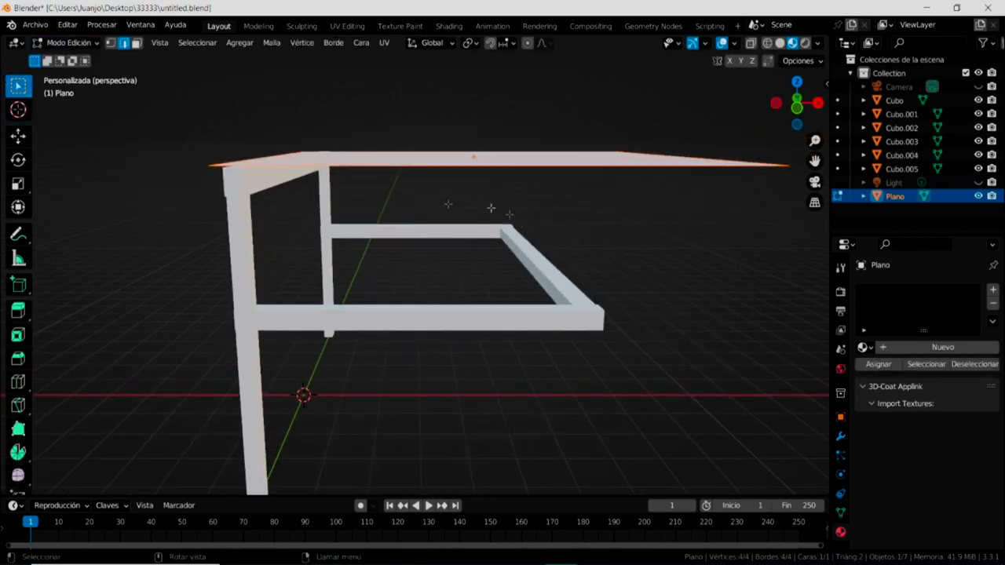
click(19, 161)
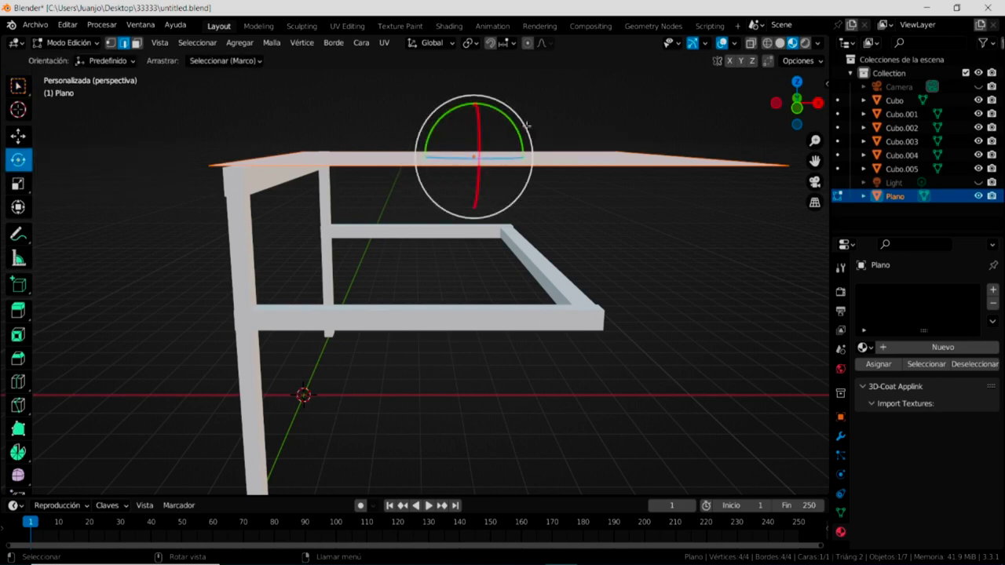
click(636, 246)
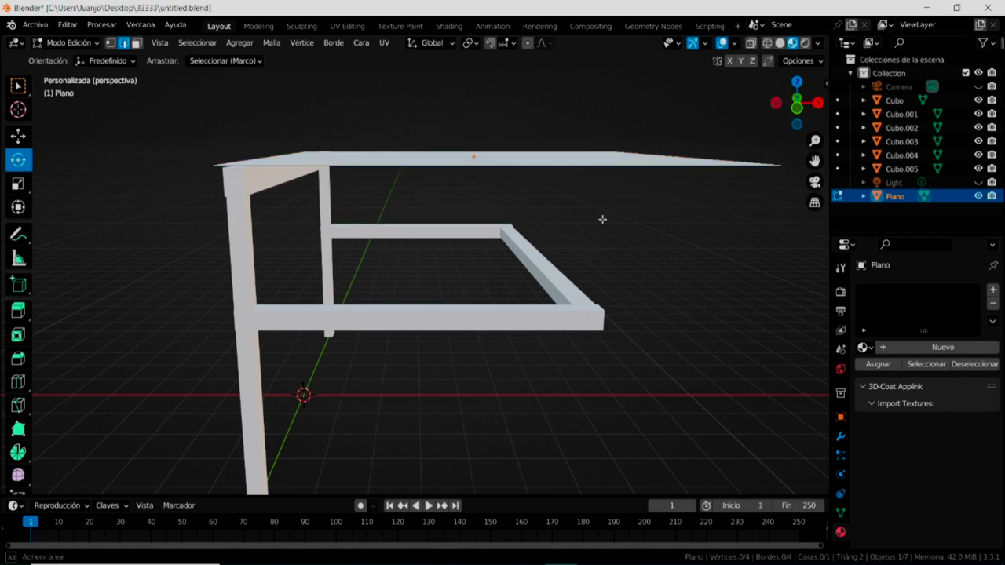
middle_drag(601, 220, 550, 314)
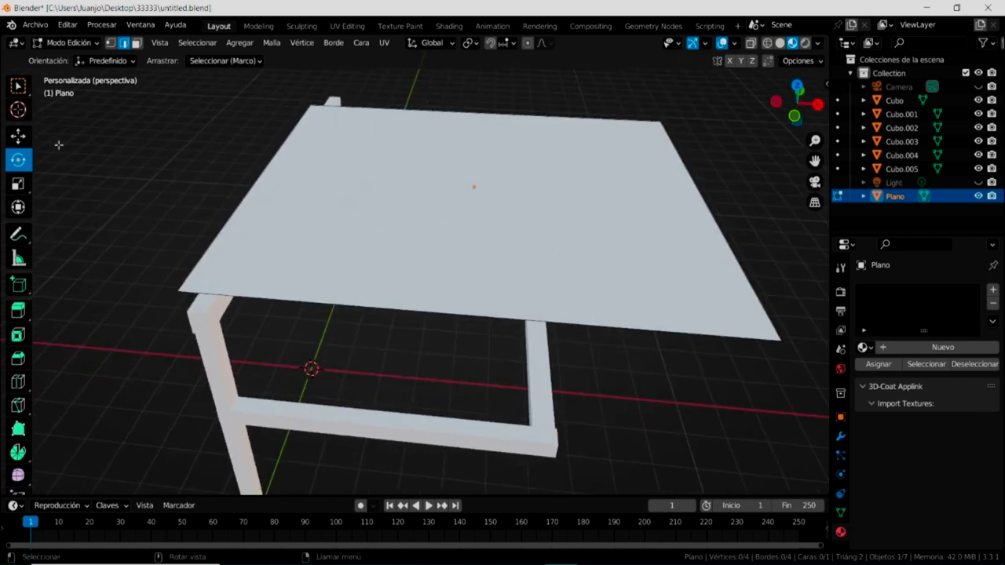
click(18, 84)
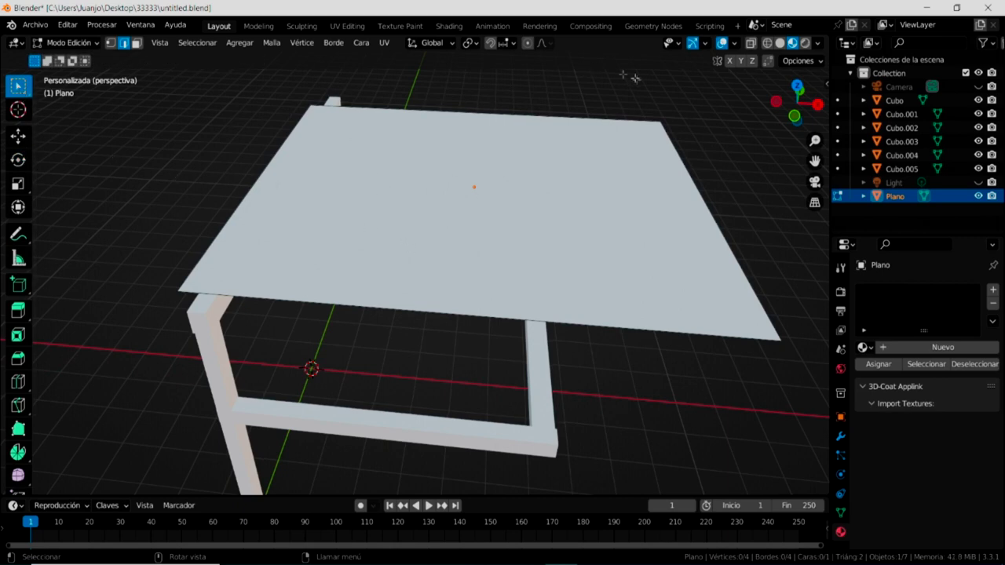
Select the plane's single face in Face select mode and bring up its context menu
middle_drag(536, 226, 487, 246)
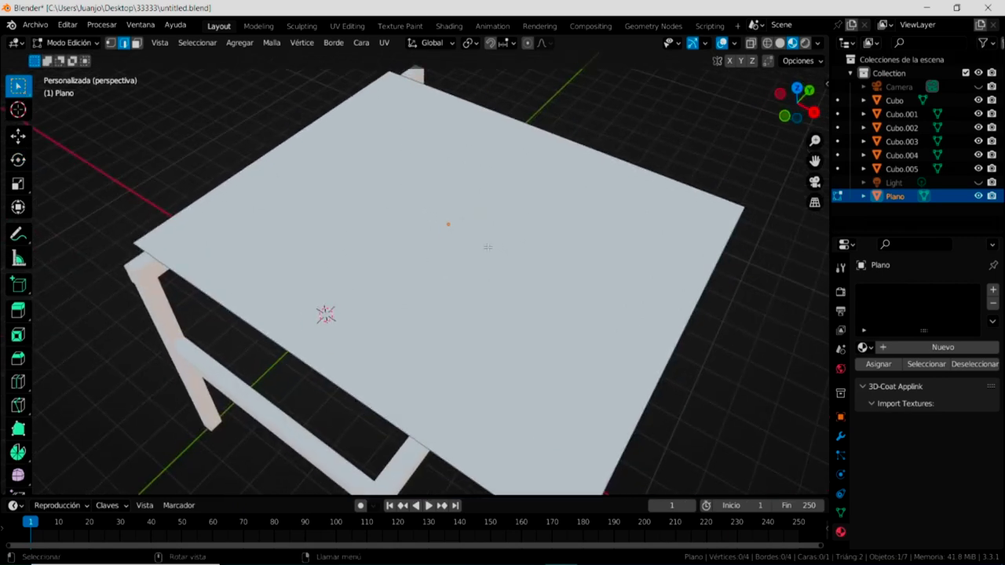
click(136, 44)
click(384, 273)
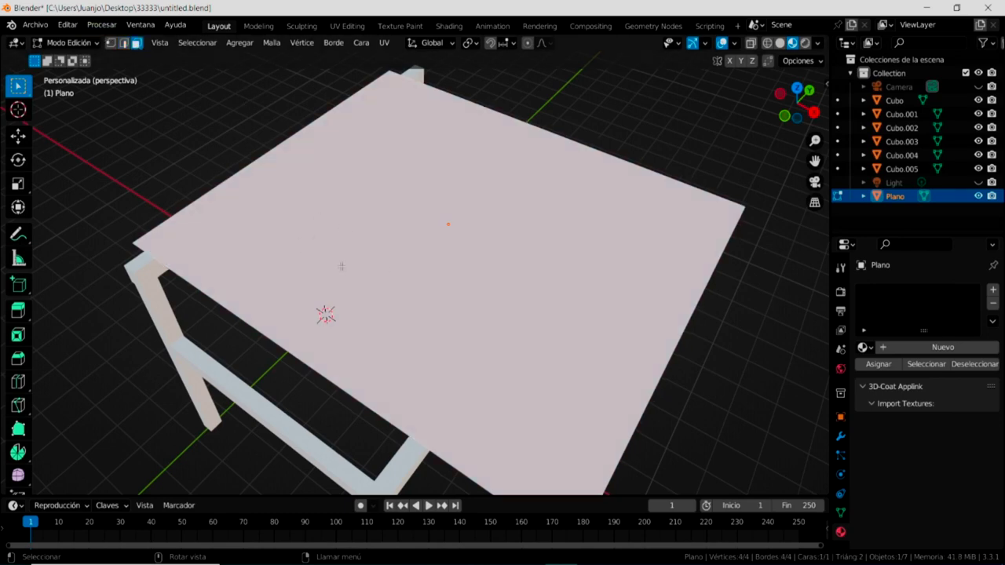
middle_drag(340, 267, 231, 111)
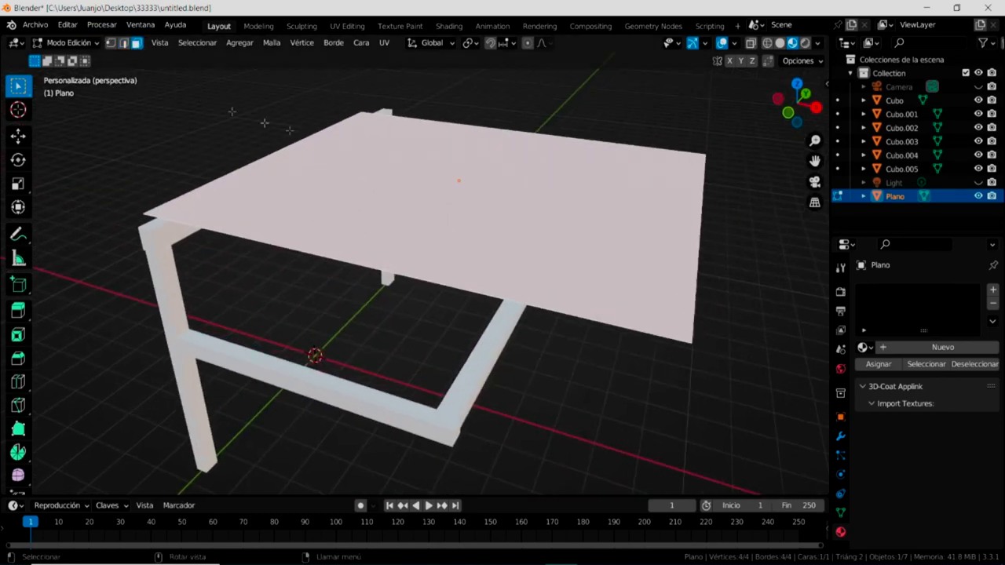
middle_drag(509, 237, 329, 307)
right_click(332, 303)
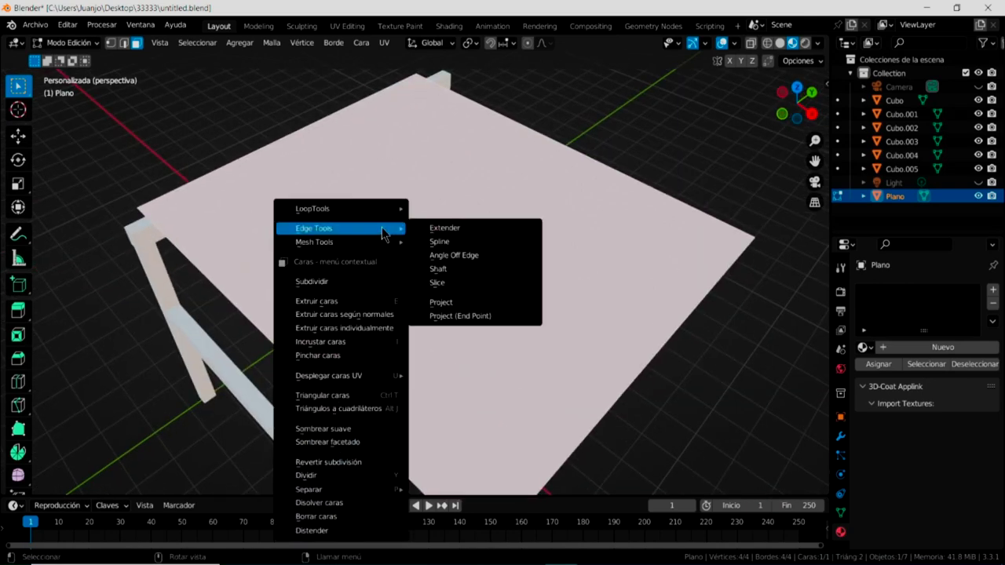
Subdivide the plane's face, raising the cut count through 10, 15, 20, 30 to 40
click(368, 283)
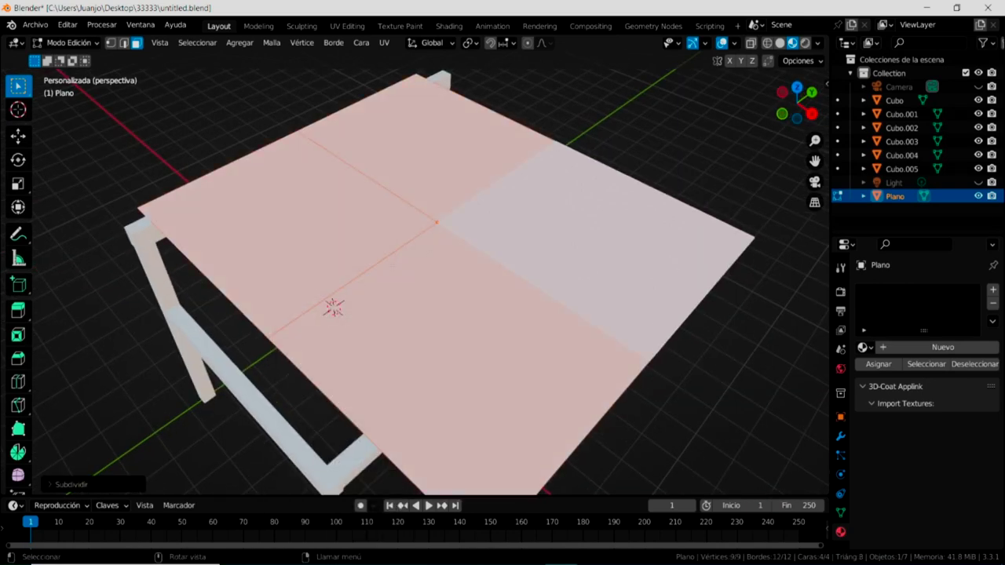
click(115, 488)
click(168, 390)
text(10)
key(Return)
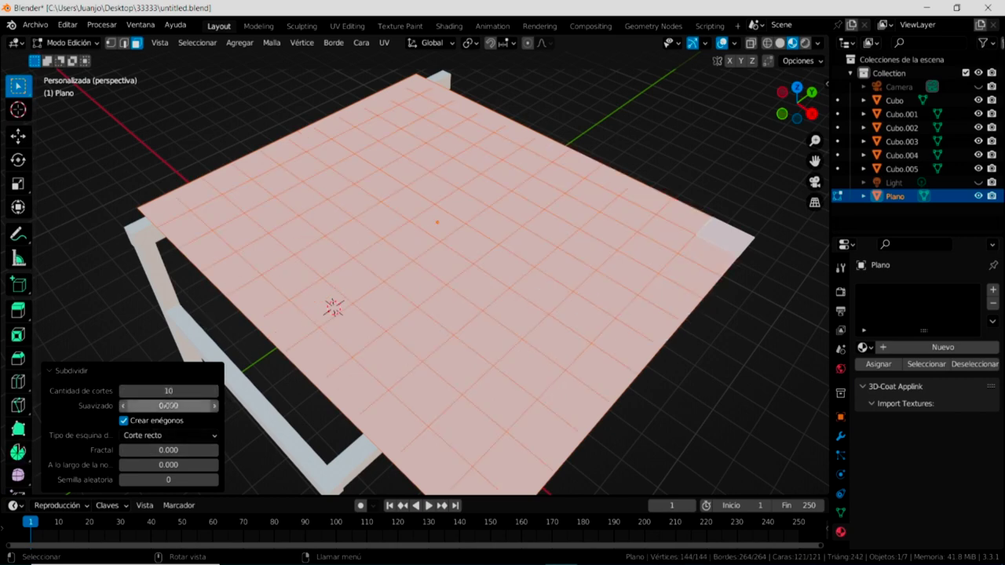
click(168, 390)
text(15)
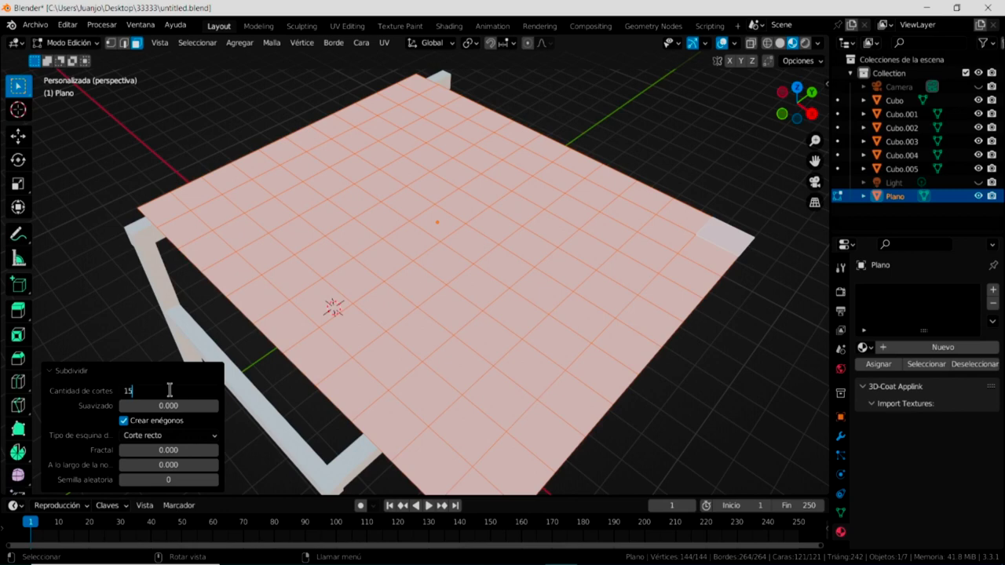
key(Return)
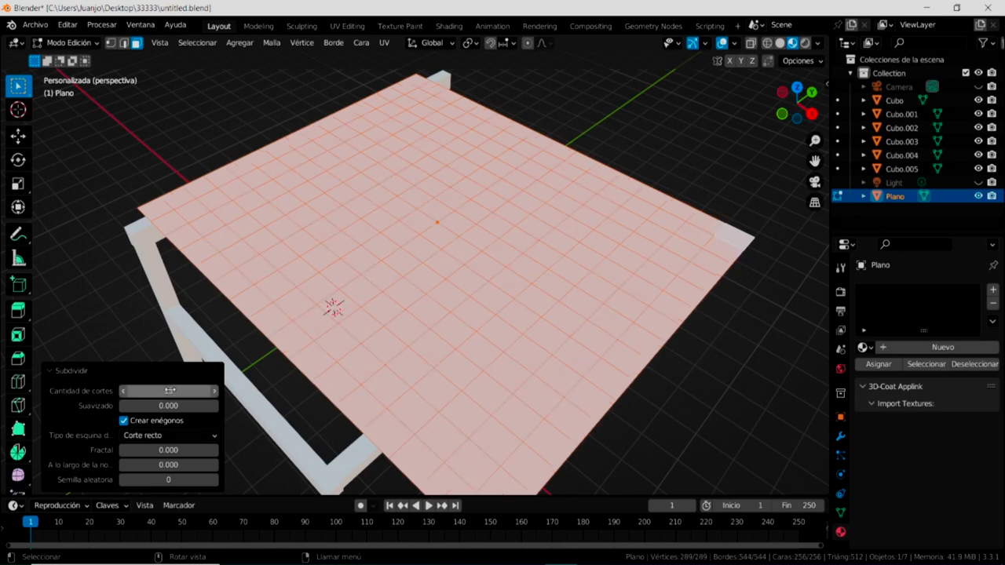
click(173, 390)
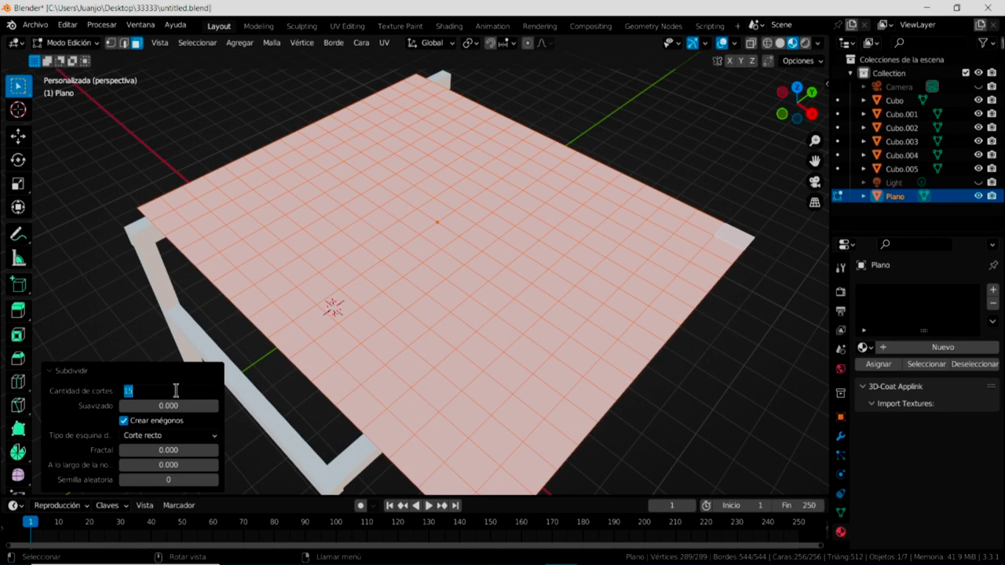
text(20)
key(Return)
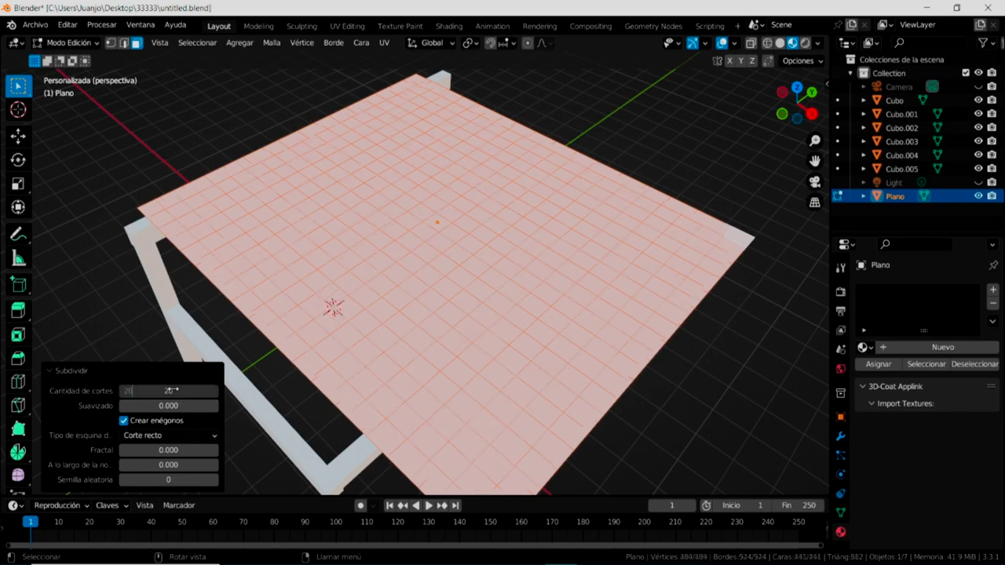
click(171, 390)
text(30)
key(Return)
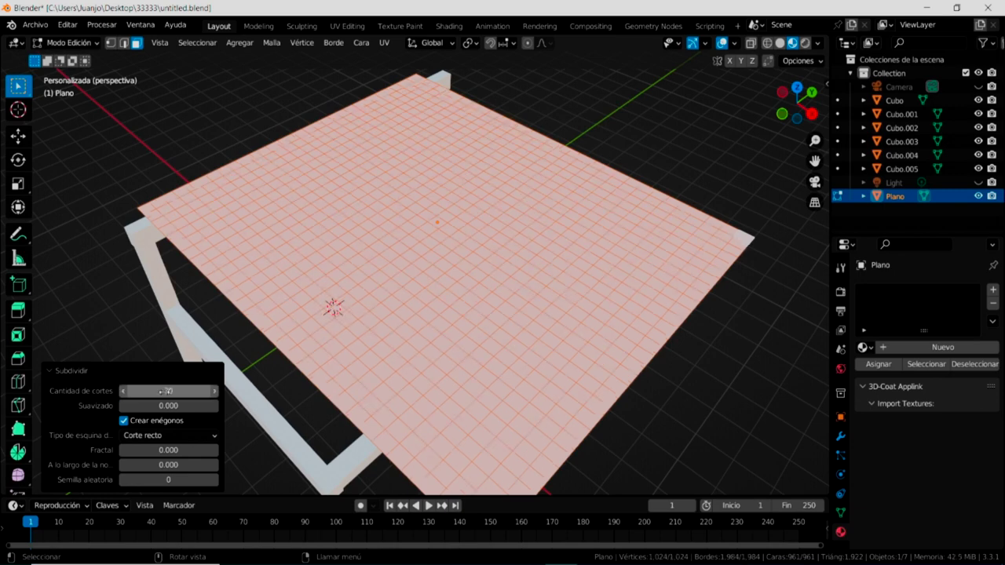
click(170, 390)
text(40)
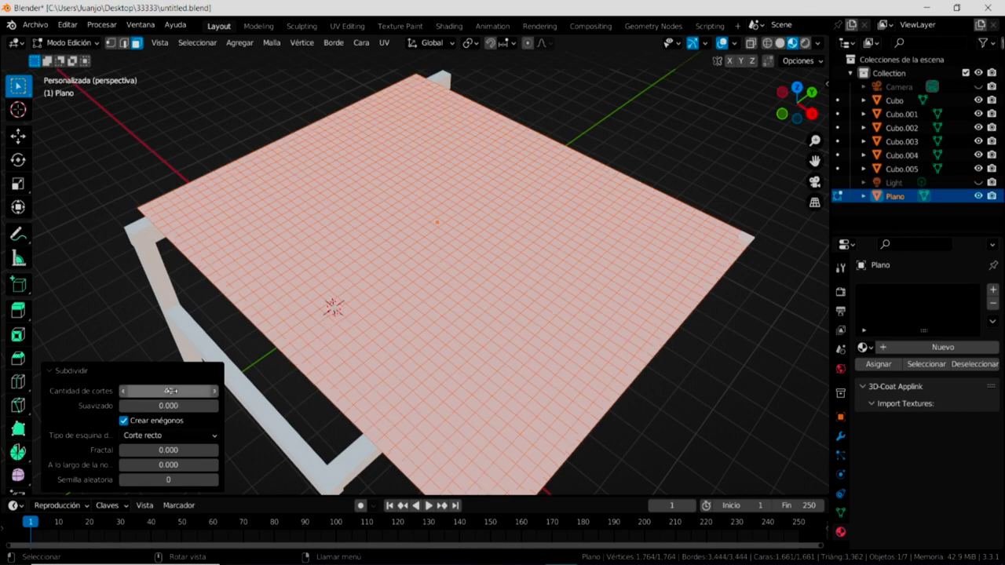
middle_drag(416, 282, 471, 267)
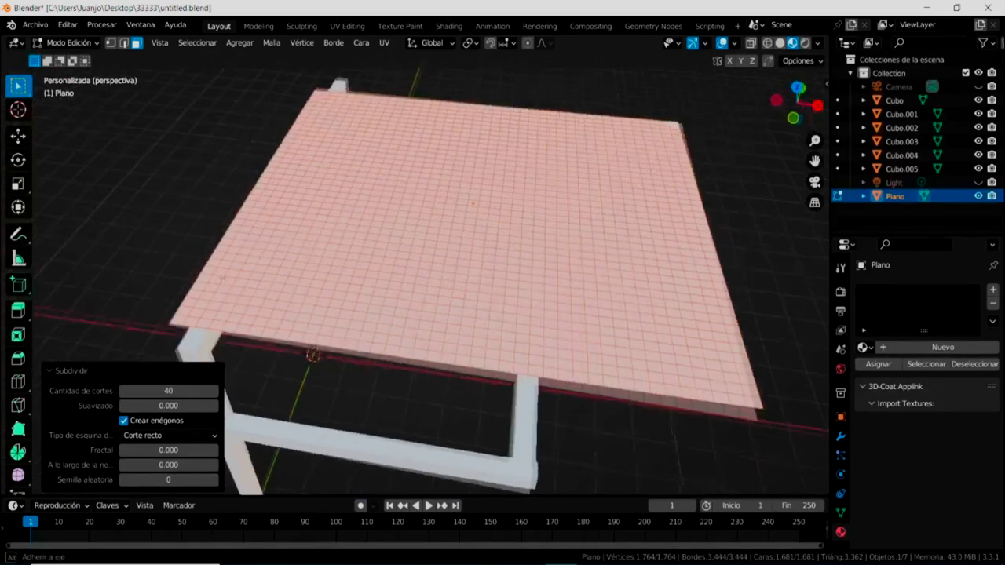
Tilt the subdivided plane 28.2° in front orthographic view and start lowering it along Z
middle_drag(408, 266, 251, 240)
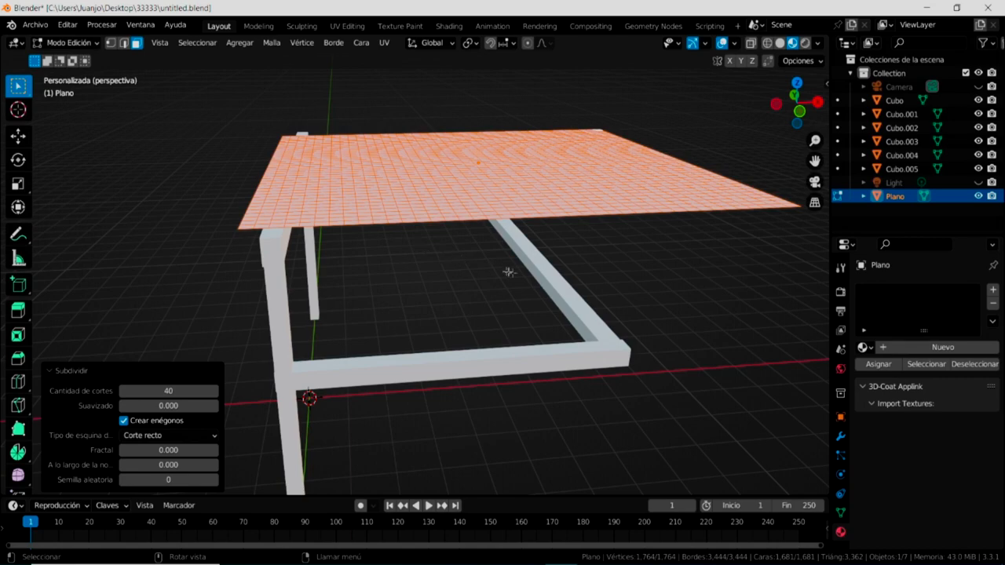
middle_drag(477, 303, 482, 287)
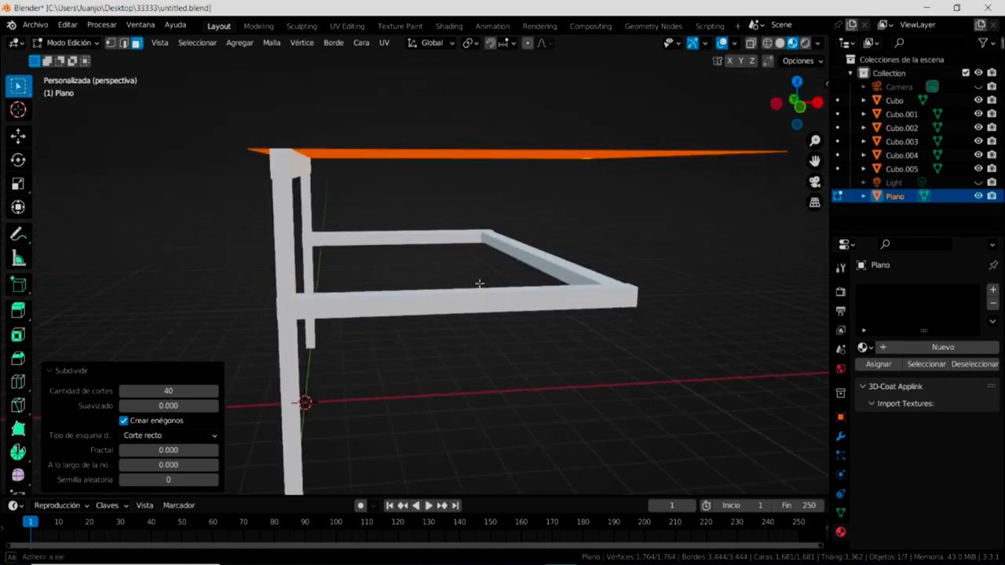
mouse_move(434, 261)
middle_down()
mouse_move(429, 271)
mouse_move(316, 258)
mouse_move(353, 282)
middle_up()
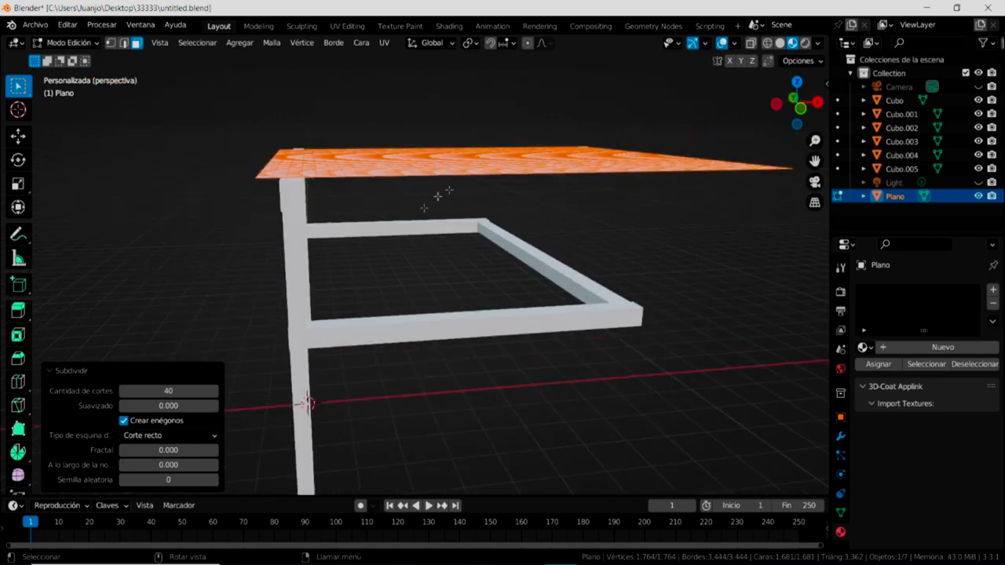
click(18, 159)
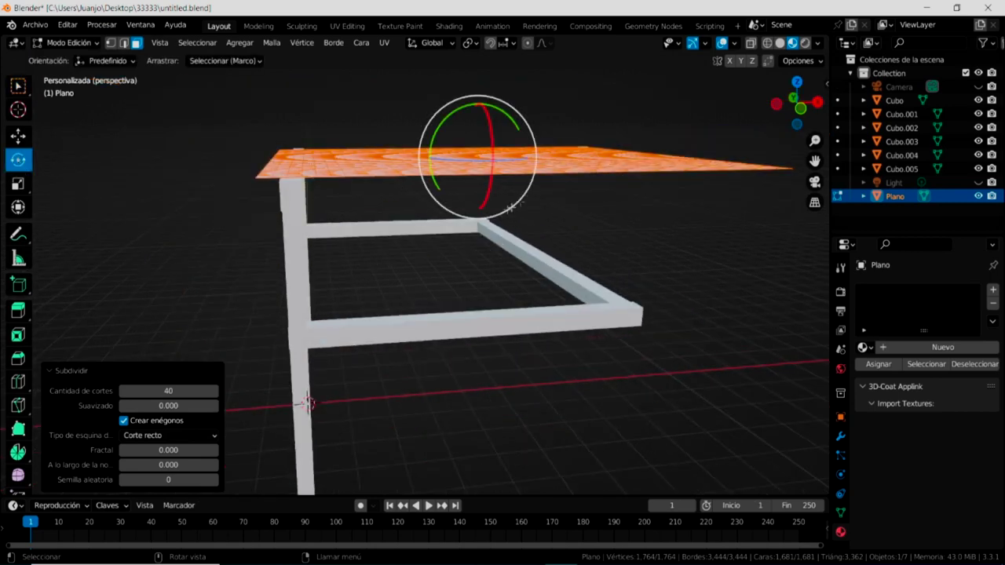
key(KP_7)
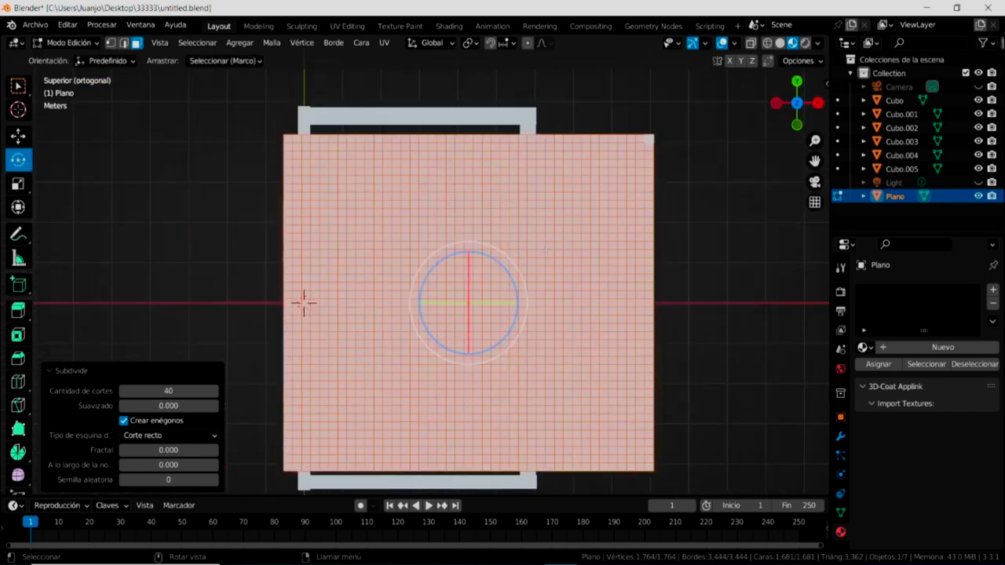
key(KP_1)
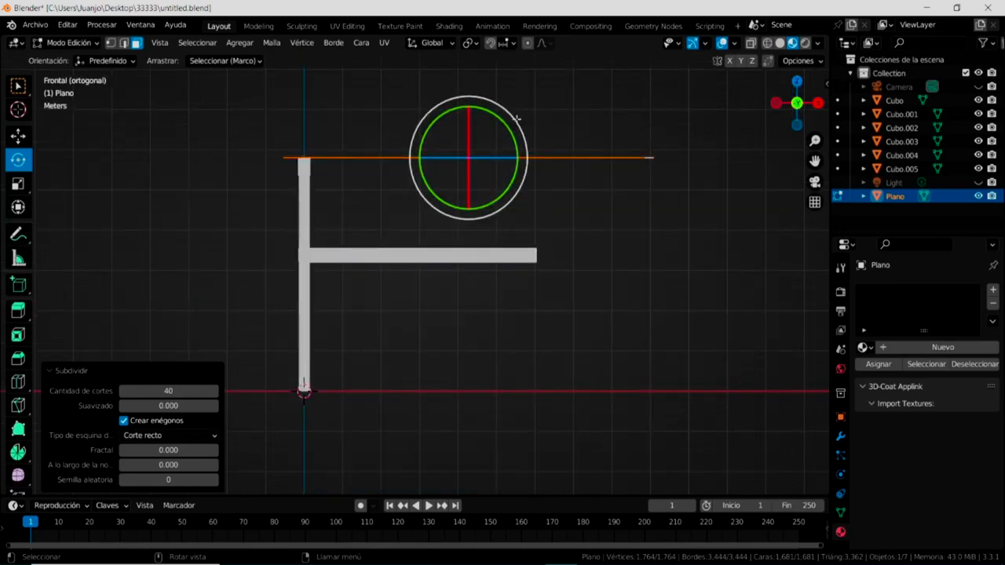
drag(515, 120, 560, 141)
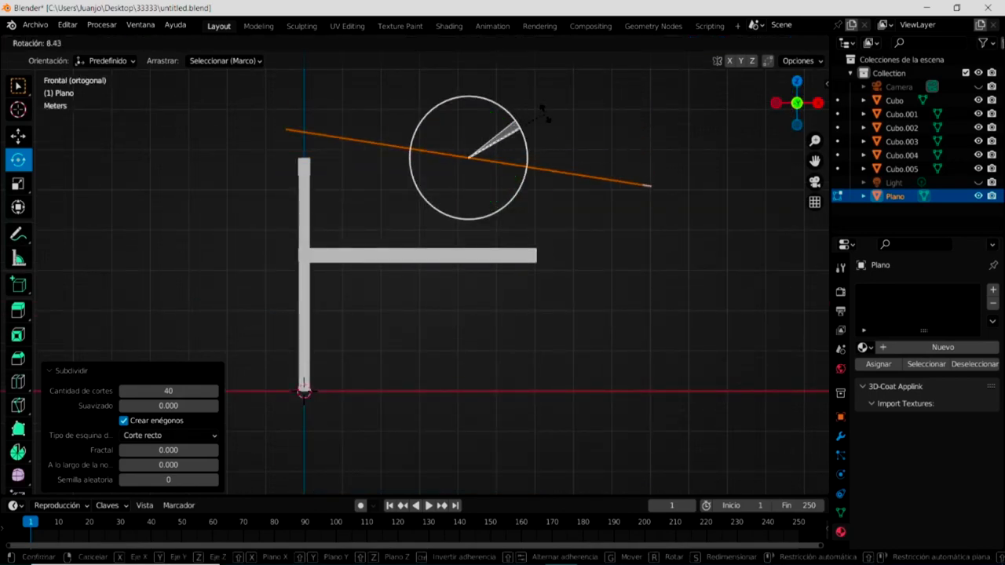
click(18, 134)
drag(469, 102, 476, 181)
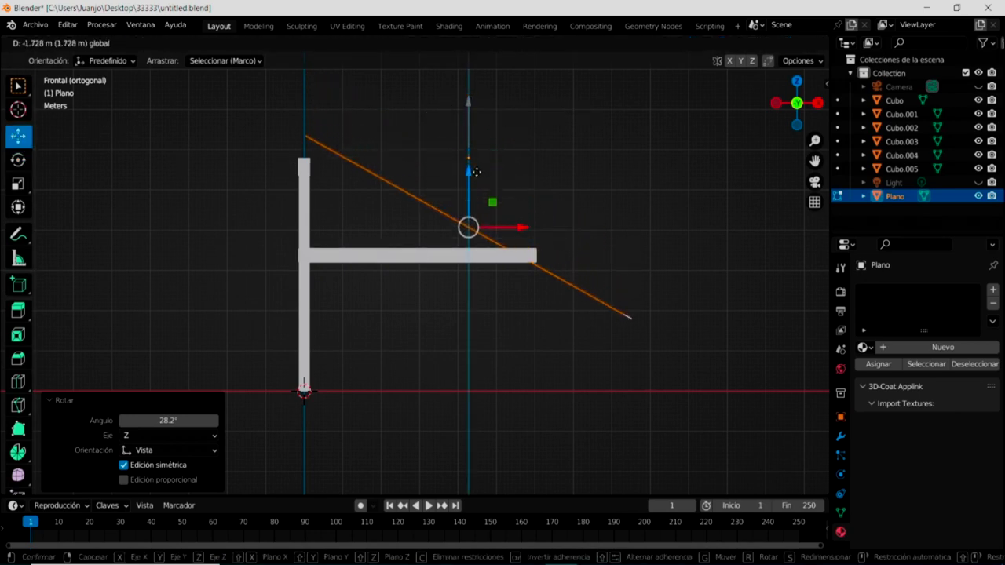
Alternate Z moves and rotations (−4.1°, −3.65°) until the plane's high end meets the post top
drag(476, 181, 517, 232)
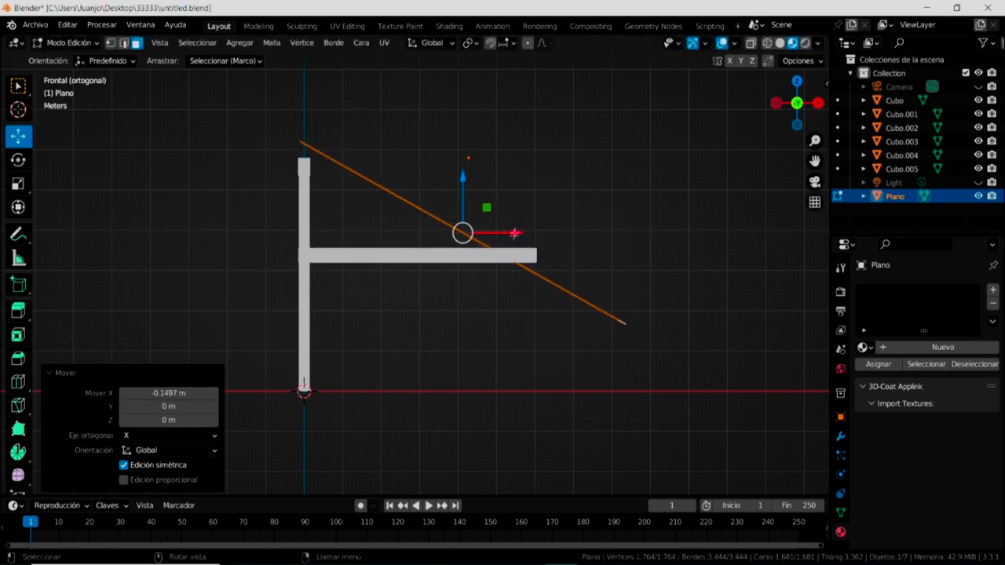
click(19, 161)
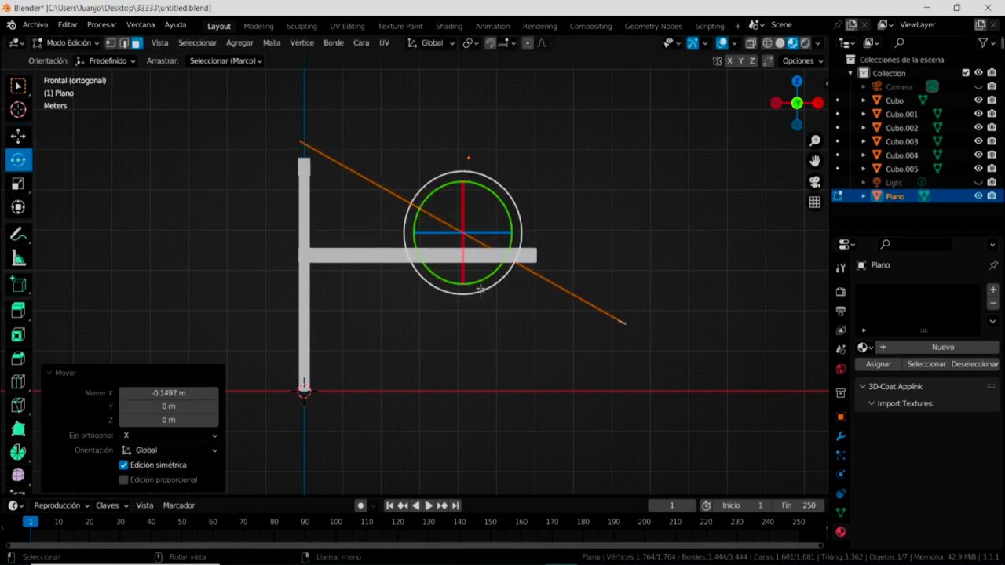
drag(482, 292, 490, 290)
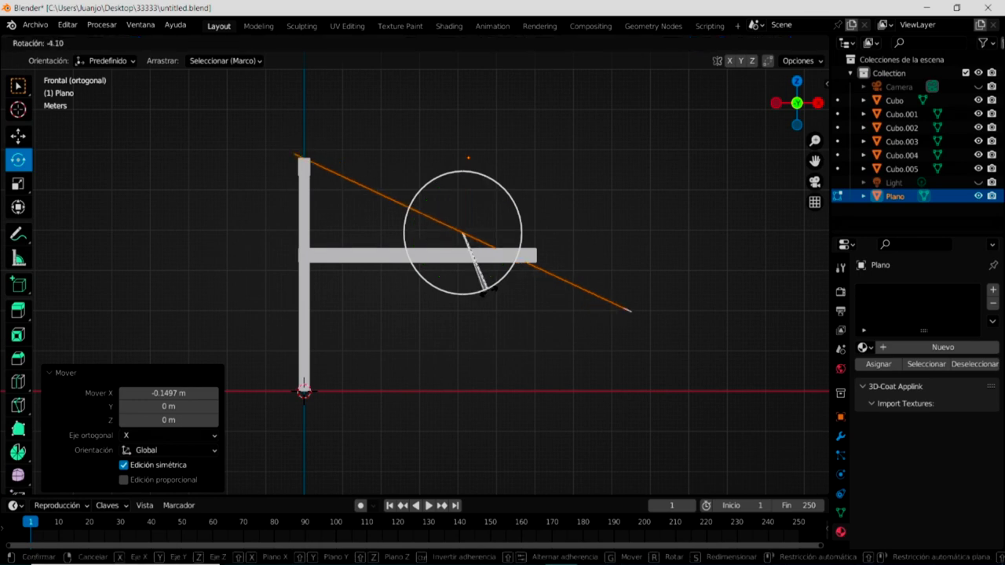
click(19, 135)
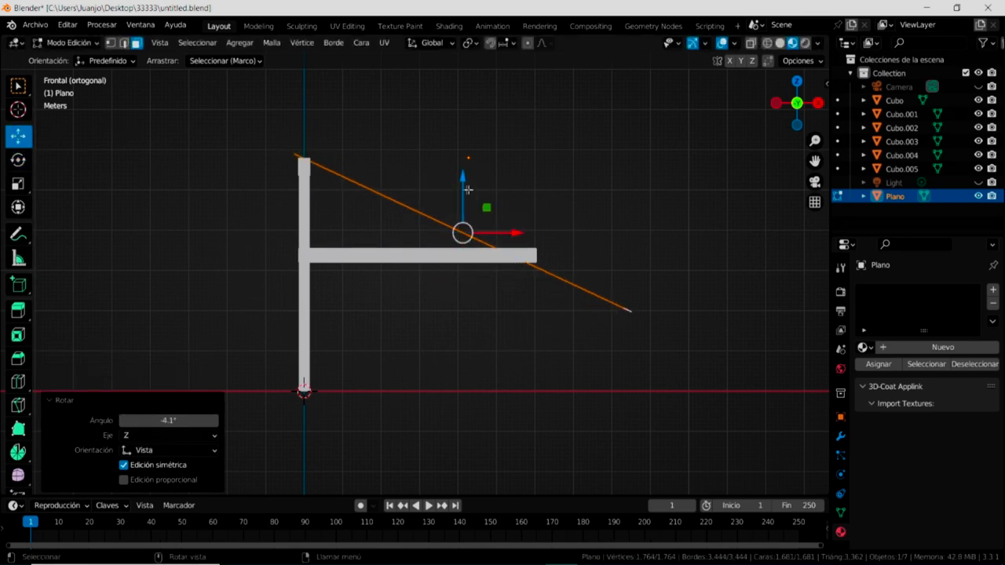
drag(462, 178, 463, 168)
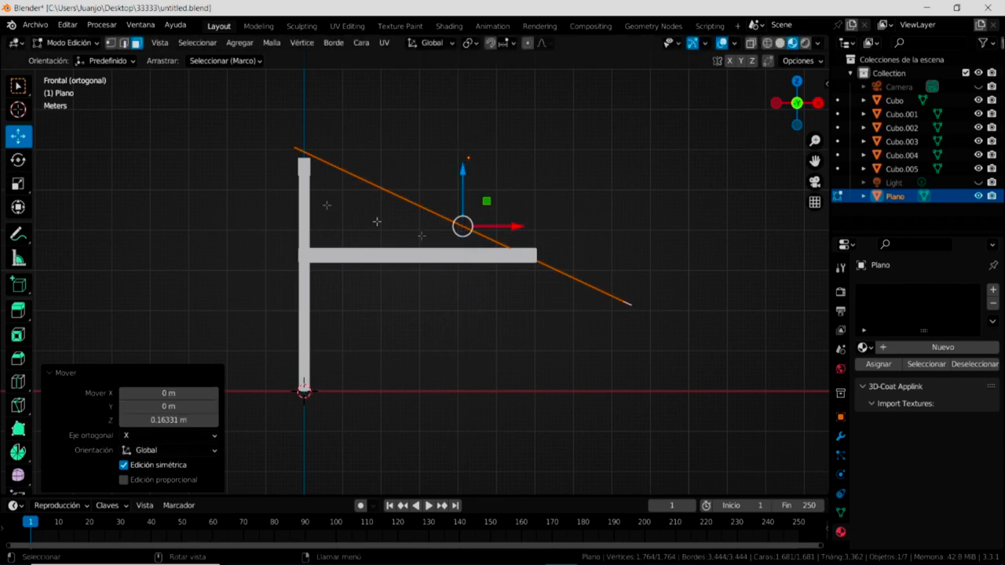
click(19, 160)
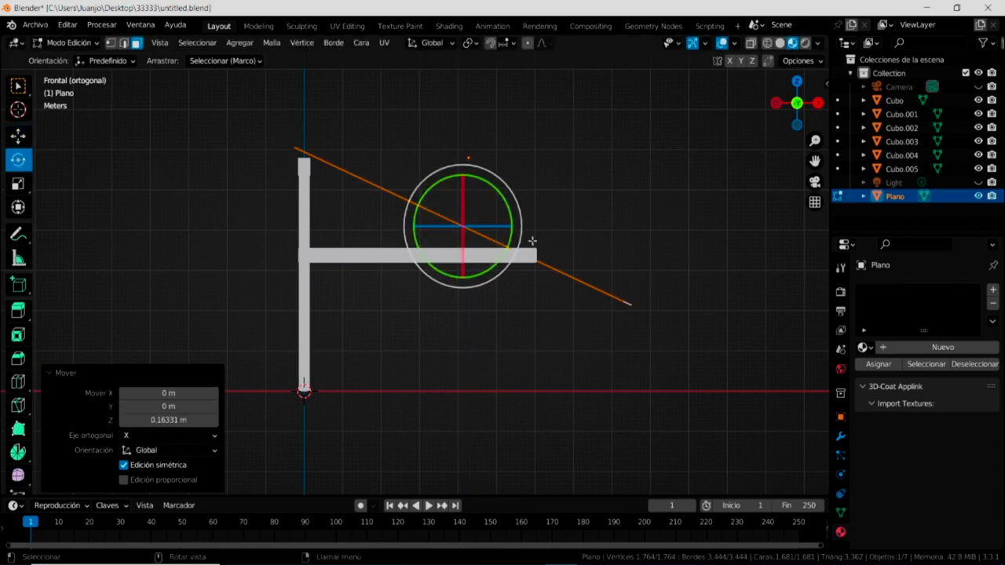
drag(521, 234, 530, 227)
click(19, 136)
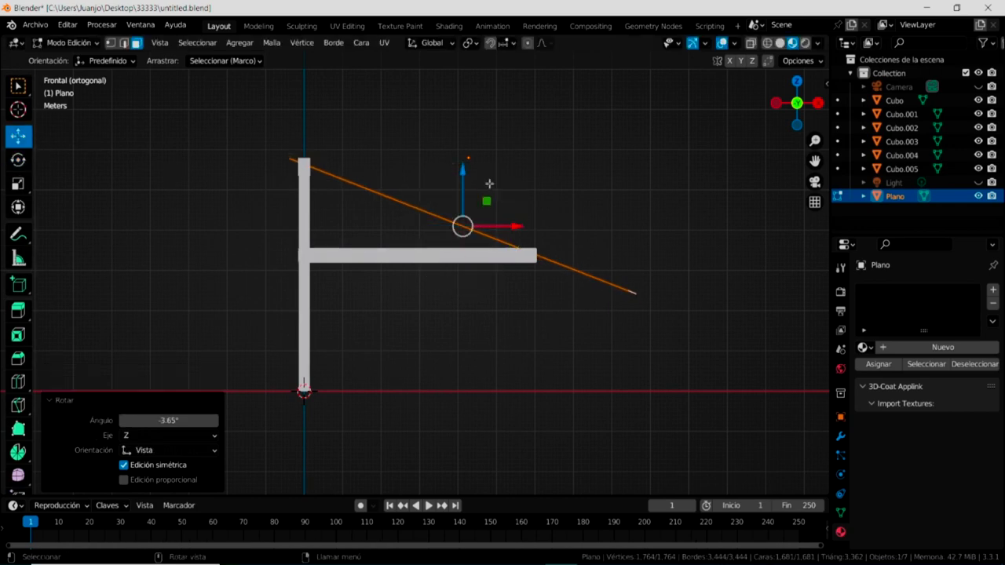
drag(462, 170, 462, 159)
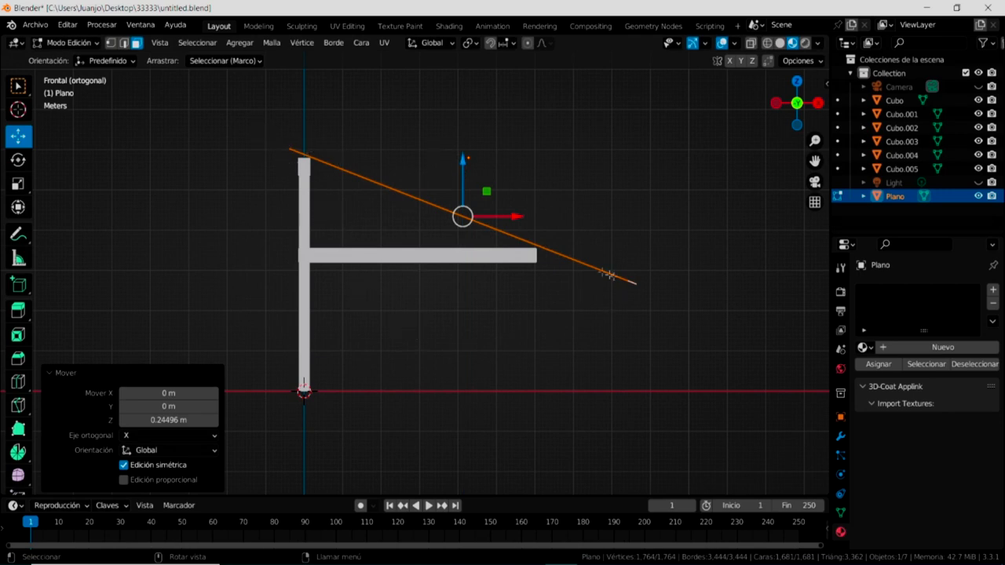
mouse_move(356, 204)
middle_down()
mouse_move(273, 292)
mouse_move(380, 276)
mouse_move(264, 323)
middle_up()
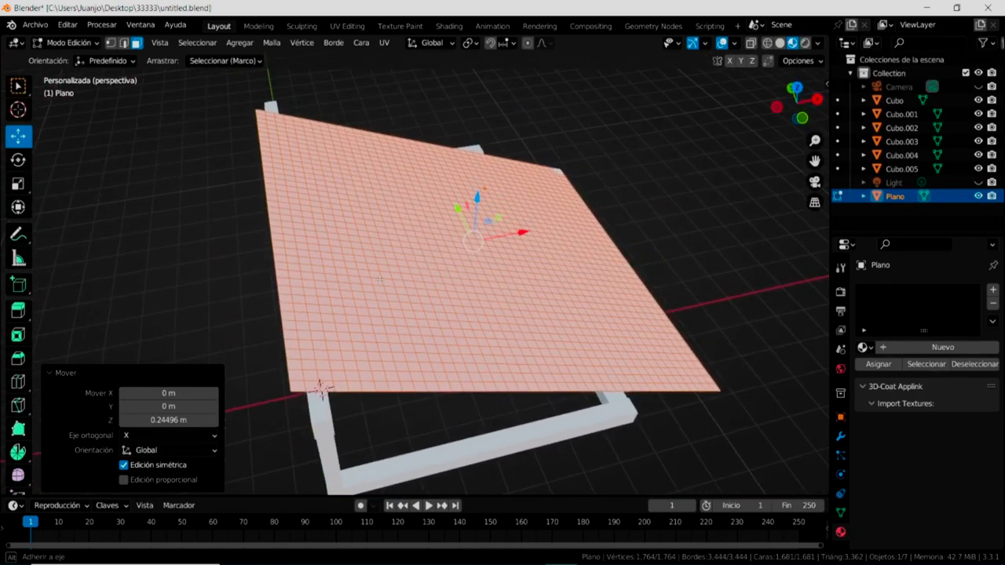
Select the edge loop along the plane's left border and view it from the front
click(123, 42)
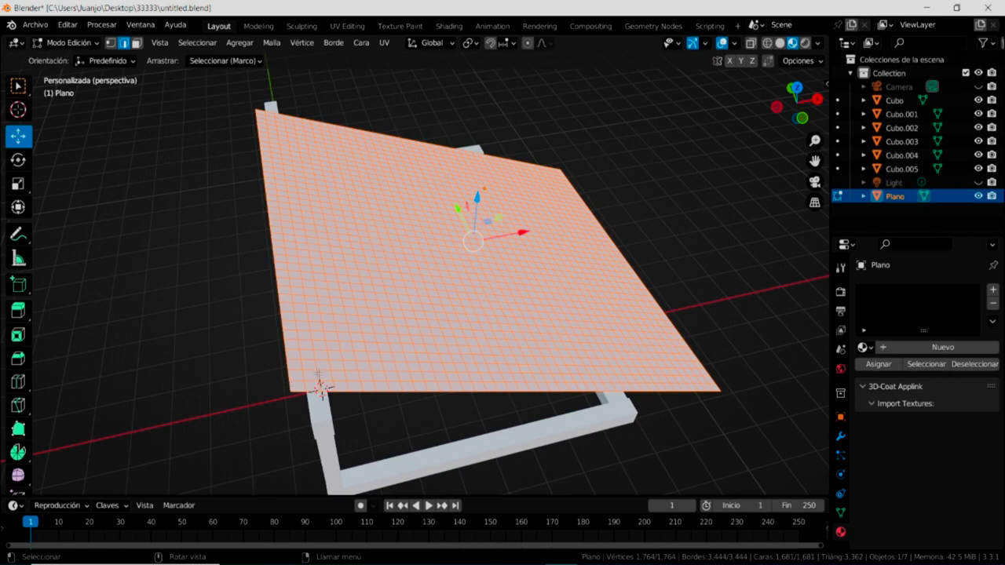
click(320, 386)
scroll(305, 407, up, 2)
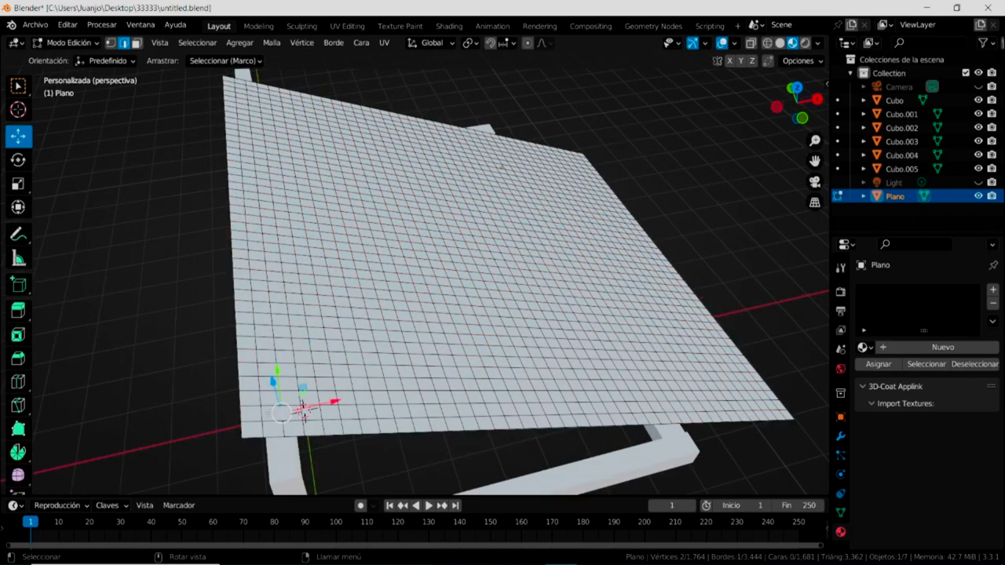
alt+click(271, 318)
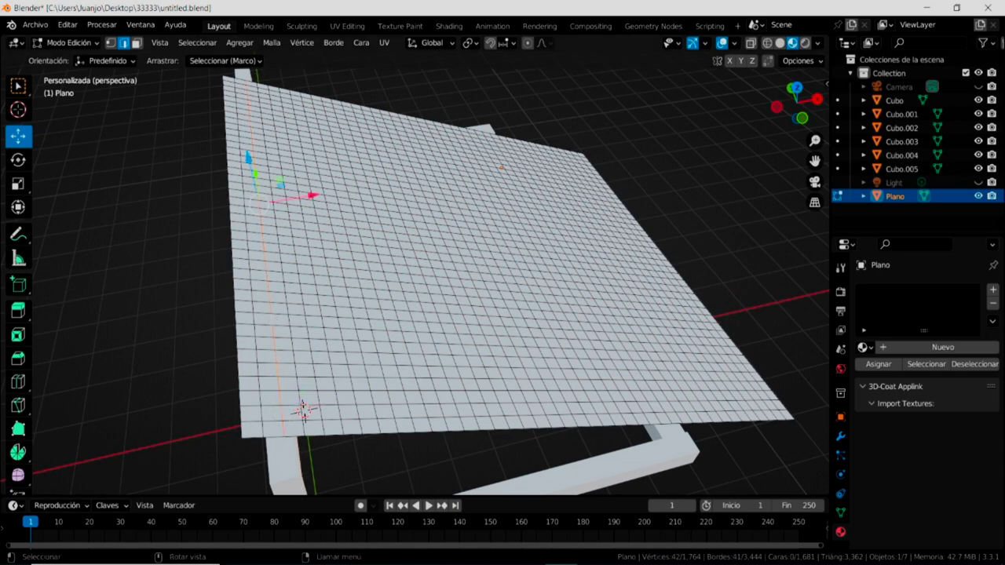
key(KP_1)
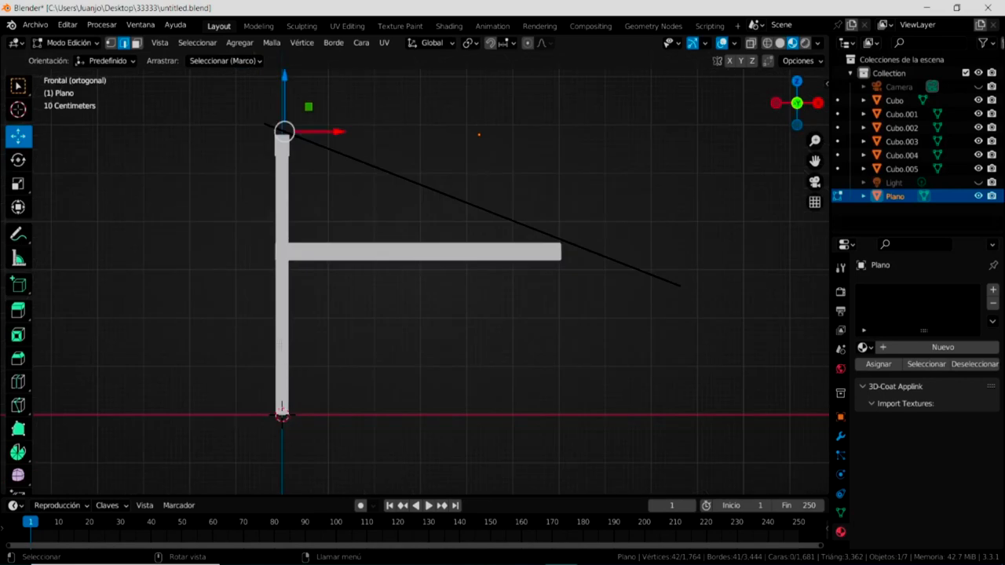
Zoom in on the post top and lower the left border loop 0.049 m along Z
scroll(309, 214, down, 1)
scroll(322, 220, up, 1)
scroll(334, 227, down, 1)
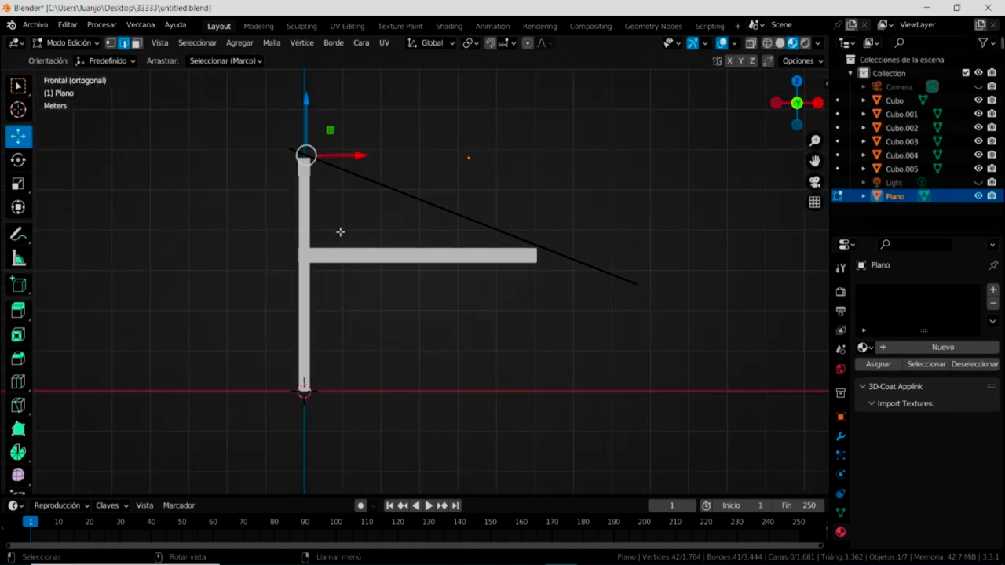
shift+middle_drag(340, 228, 438, 298)
scroll(419, 275, up, 1)
scroll(419, 275, up, 3)
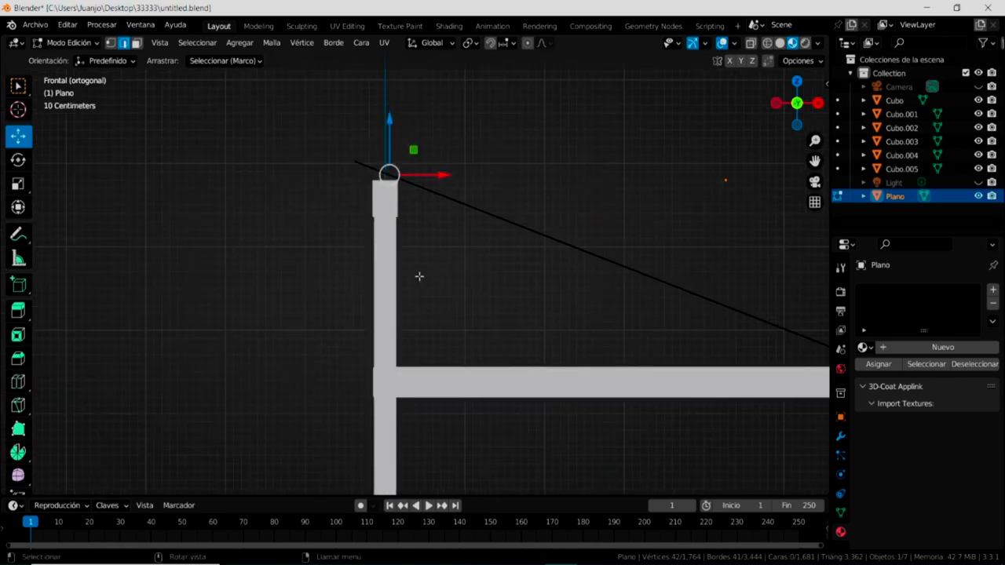
scroll(423, 274, up, 2)
scroll(422, 255, up, 1)
shift+middle_drag(422, 255, 438, 353)
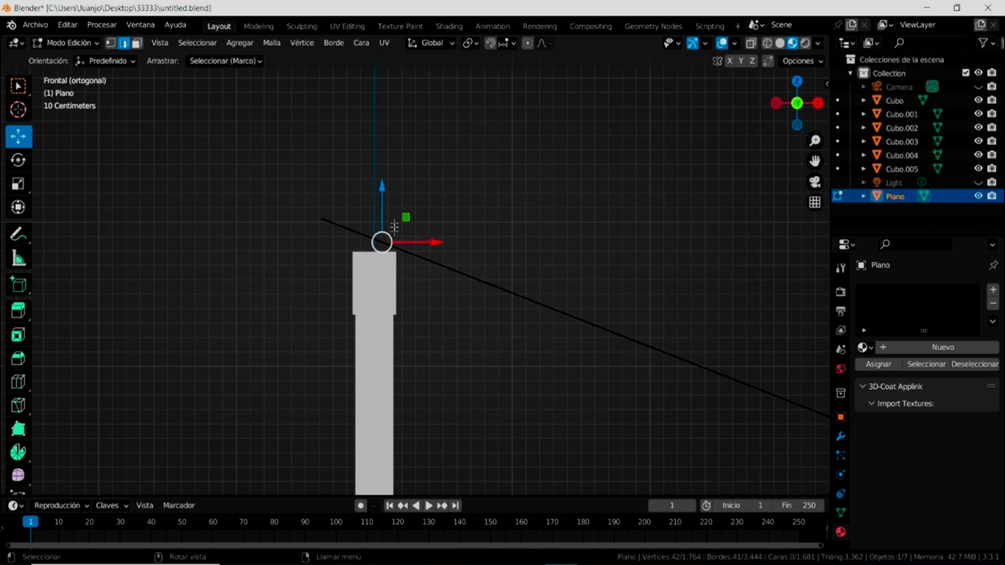
drag(381, 186, 381, 195)
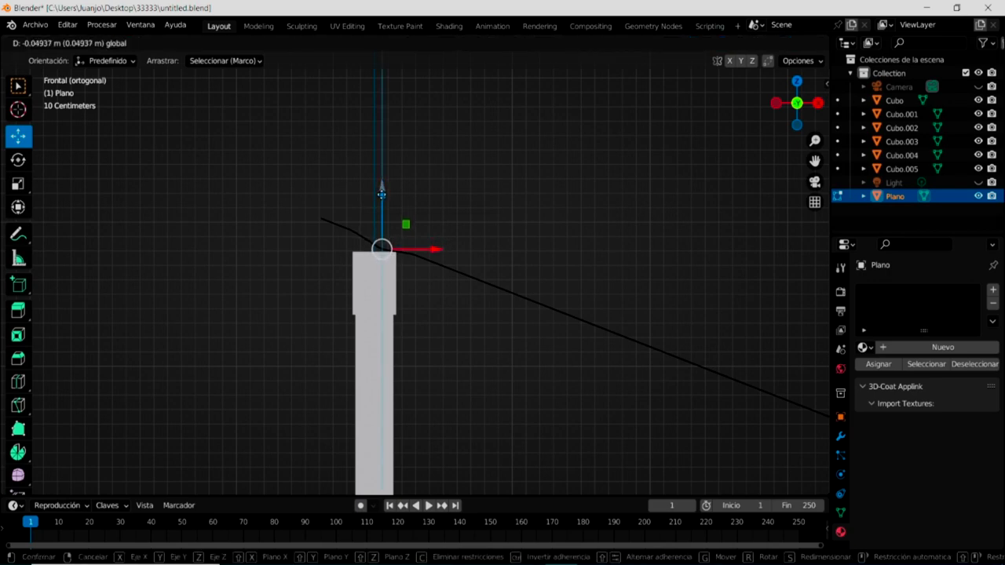
scroll(391, 256, up, 3)
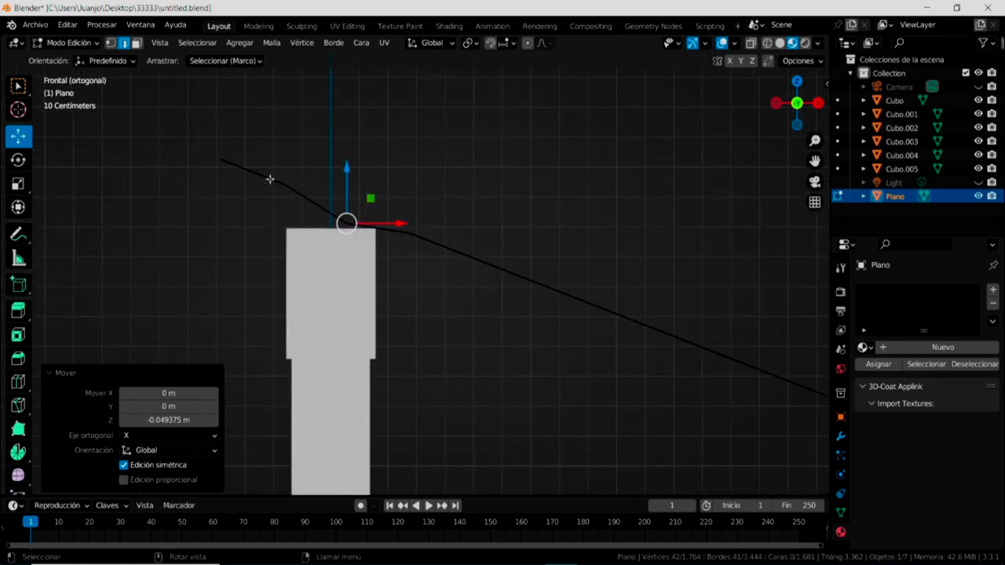
middle_drag(261, 230, 326, 189)
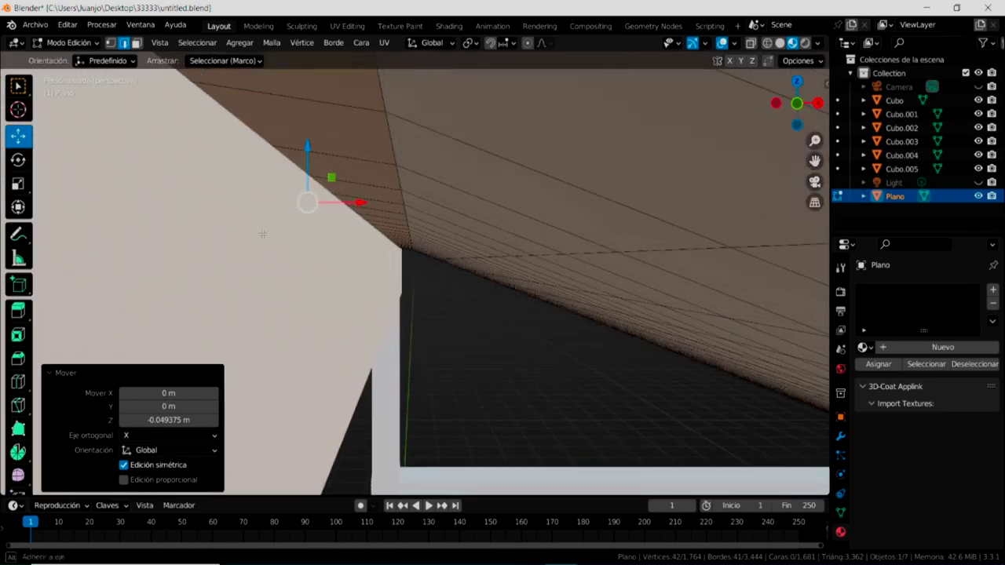
Select the edge loop running just inside the plane's border, then view it from the front
middle_drag(214, 200, 398, 288)
middle_drag(427, 229, 502, 262)
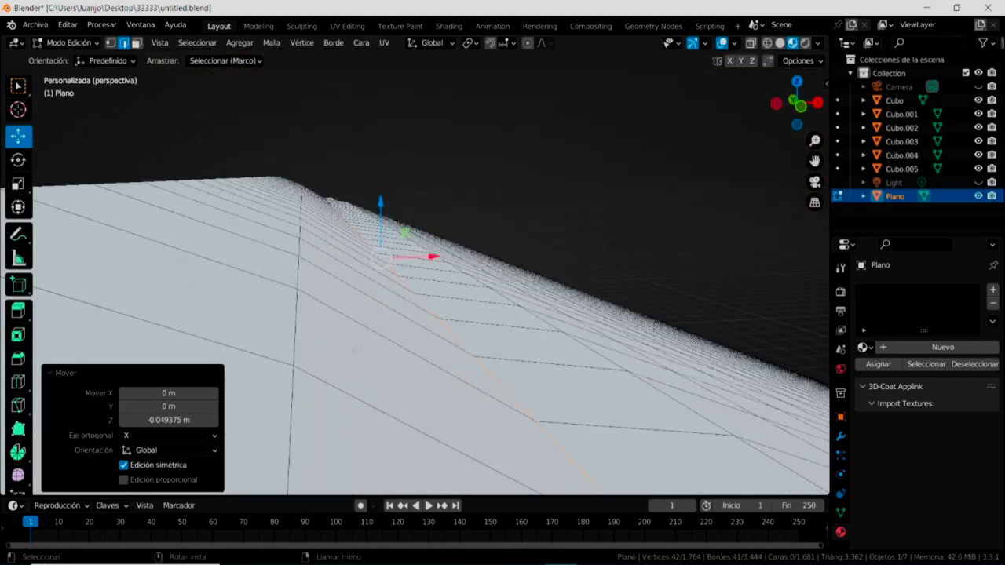
click(295, 343)
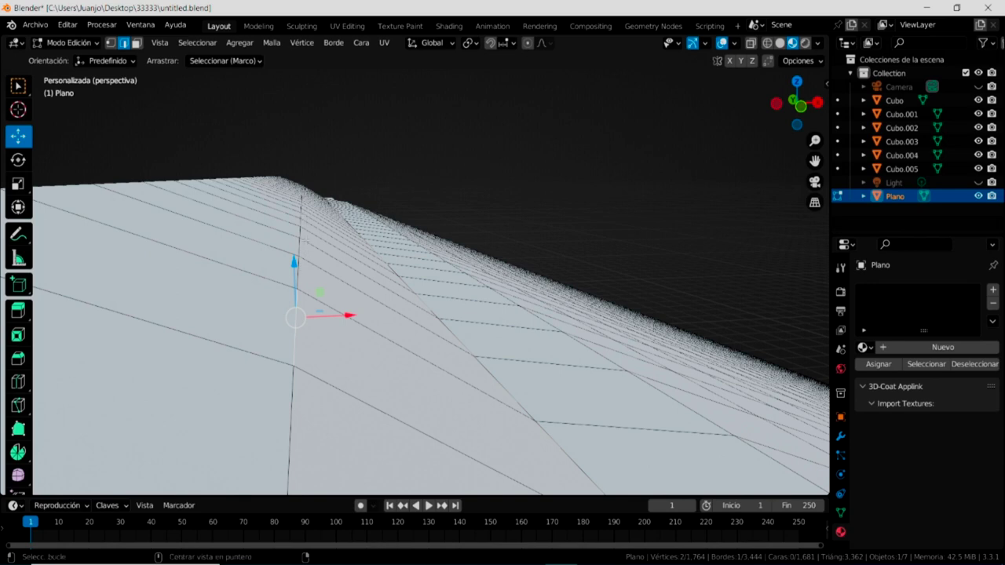
alt+click(299, 244)
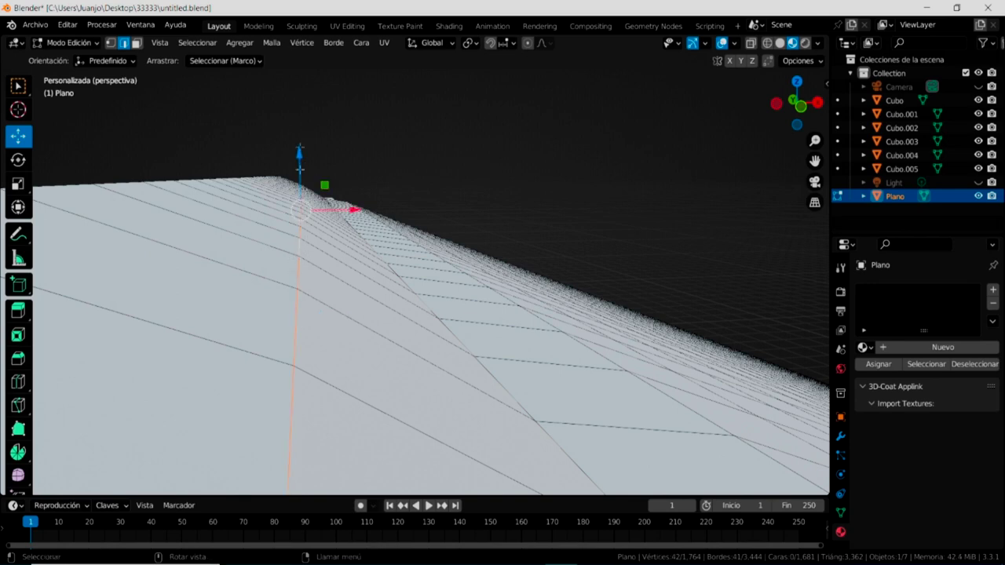
middle_drag(300, 264, 349, 275)
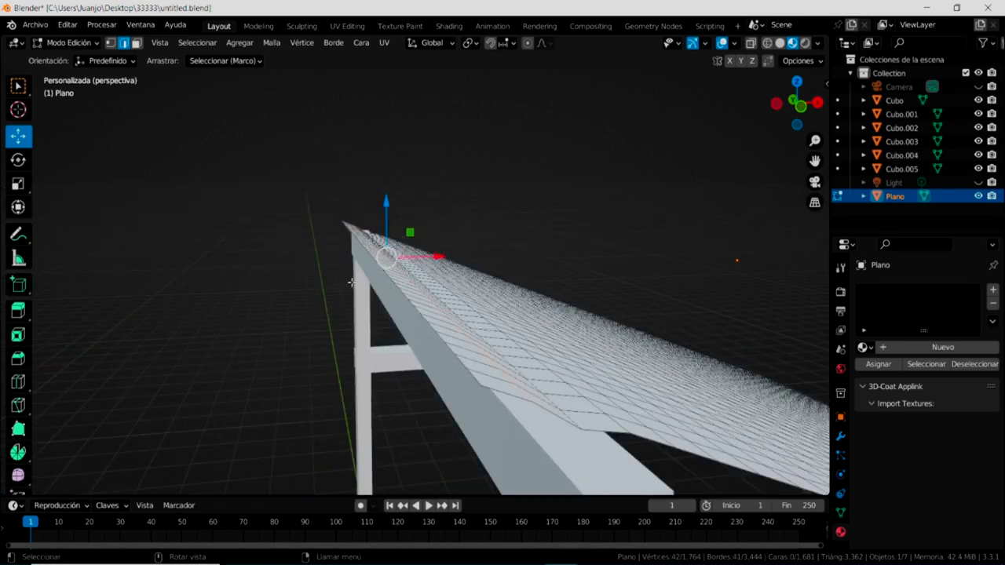
key(KP_1)
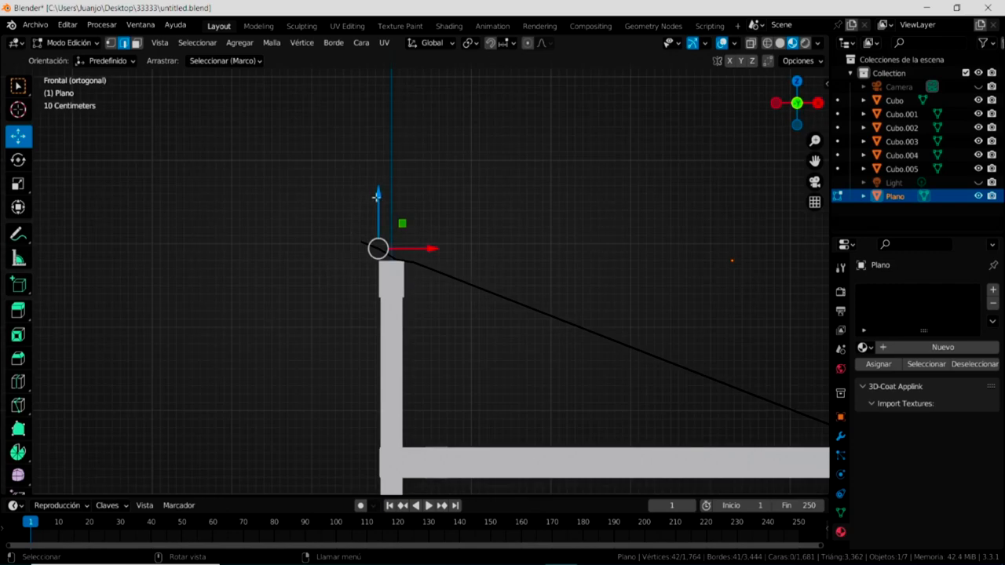
Lower the selected inner edge loop about 0.11 m along Z
drag(377, 193, 374, 208)
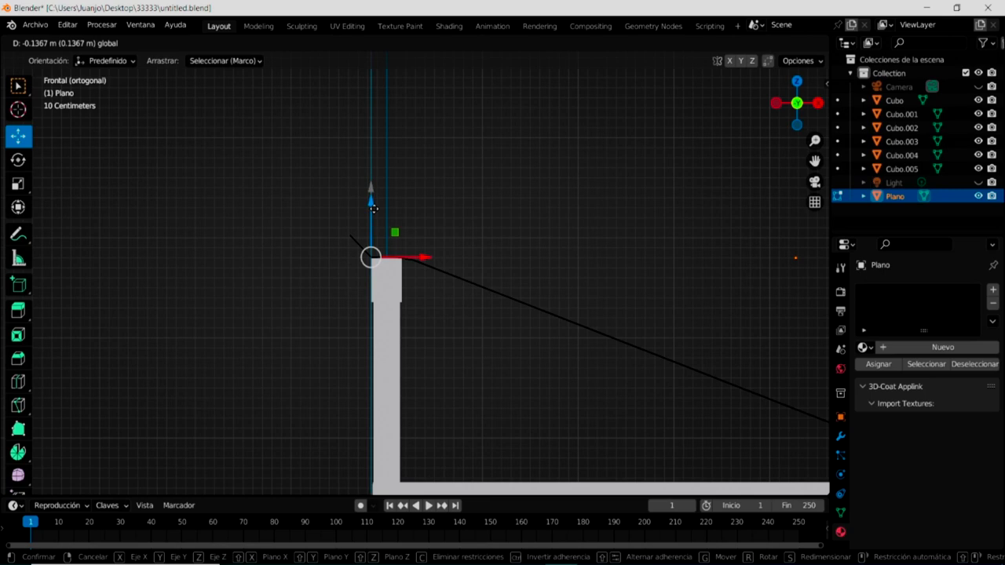
drag(374, 208, 373, 206)
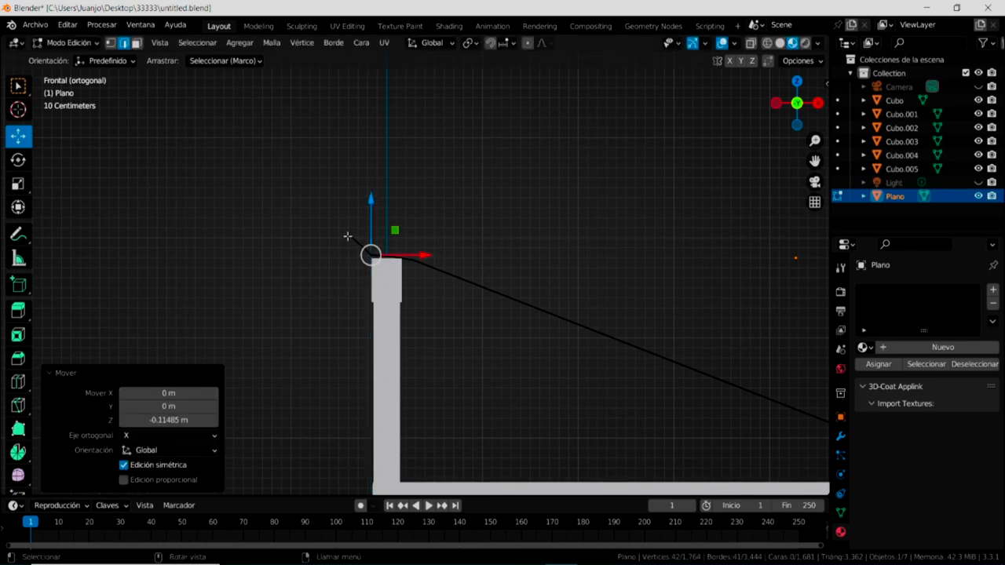
click(348, 237)
middle_drag(409, 214, 361, 322)
Select the plane's left border loop, lower it about 0.6 m and shift it 0.21 m along X
click(347, 347)
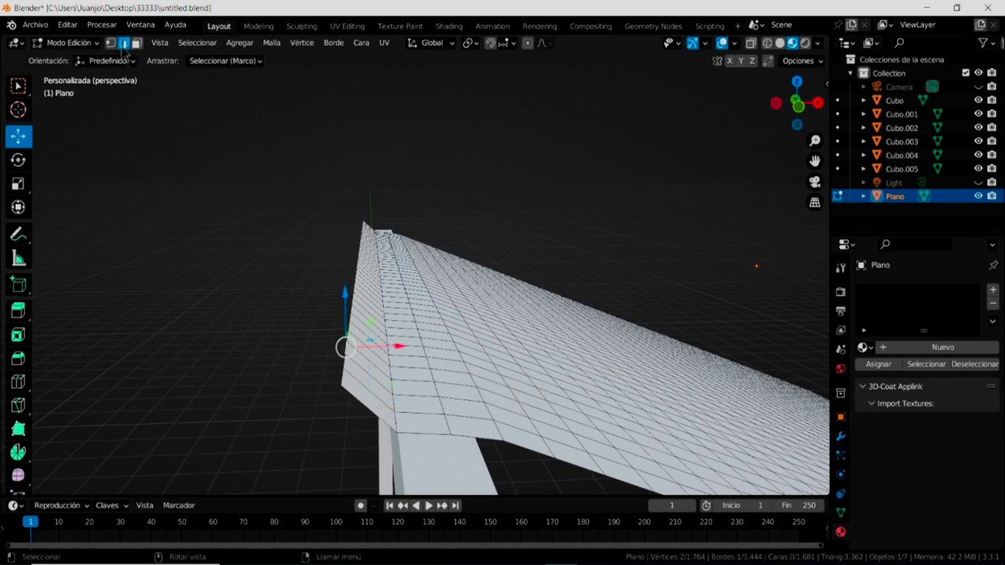
key(alt)
alt+click(350, 295)
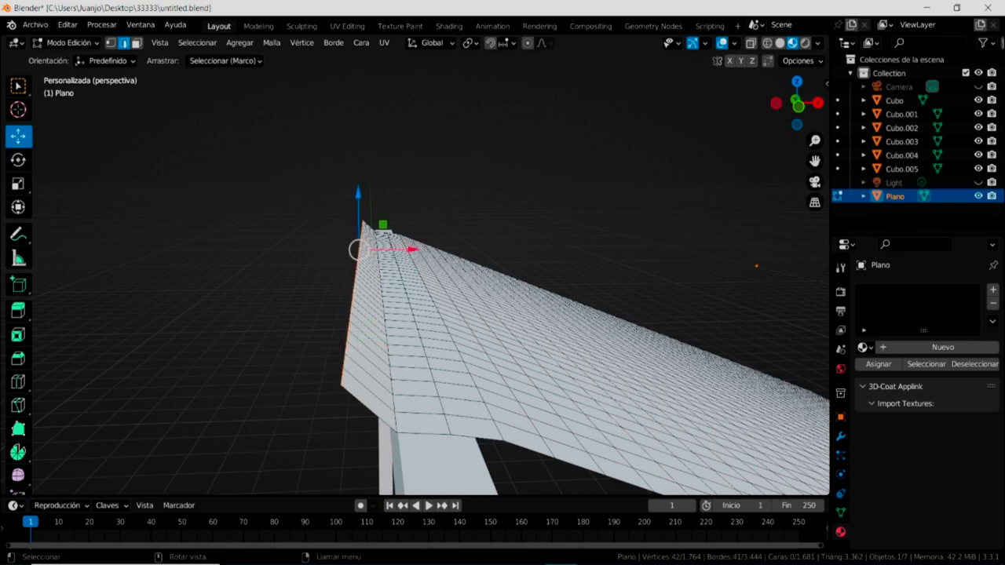
key(KP_1)
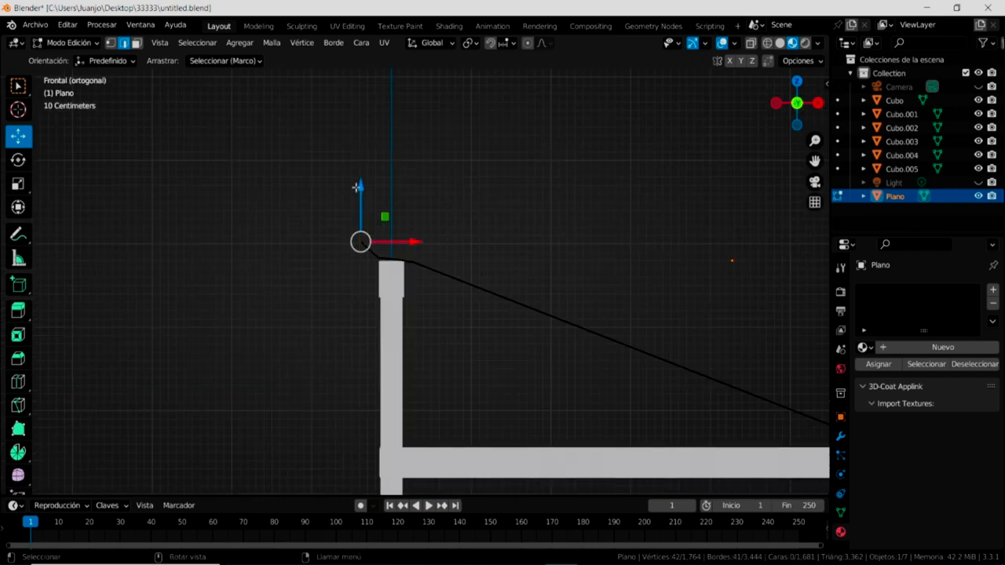
drag(360, 186, 365, 226)
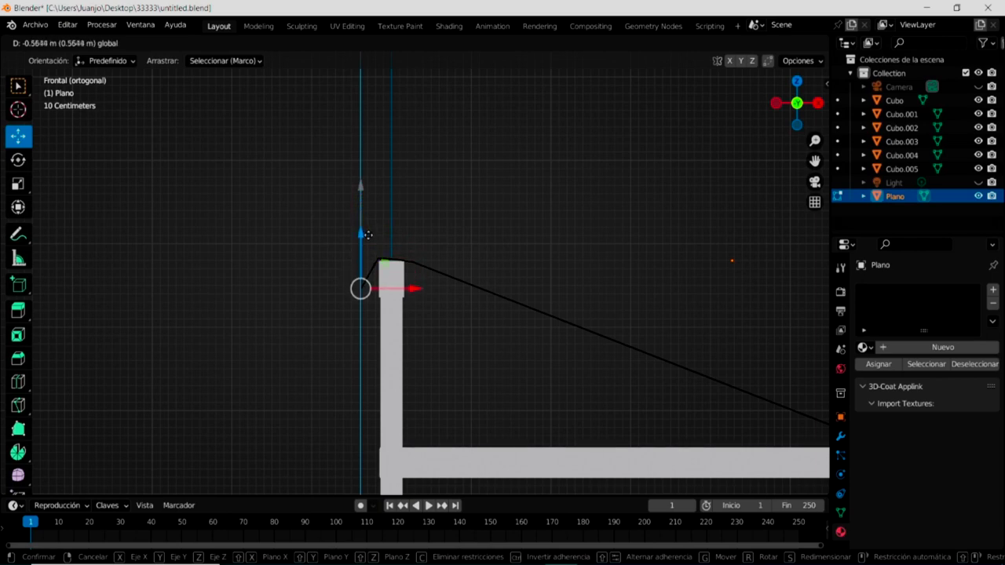
drag(365, 226, 363, 236)
drag(415, 291, 436, 291)
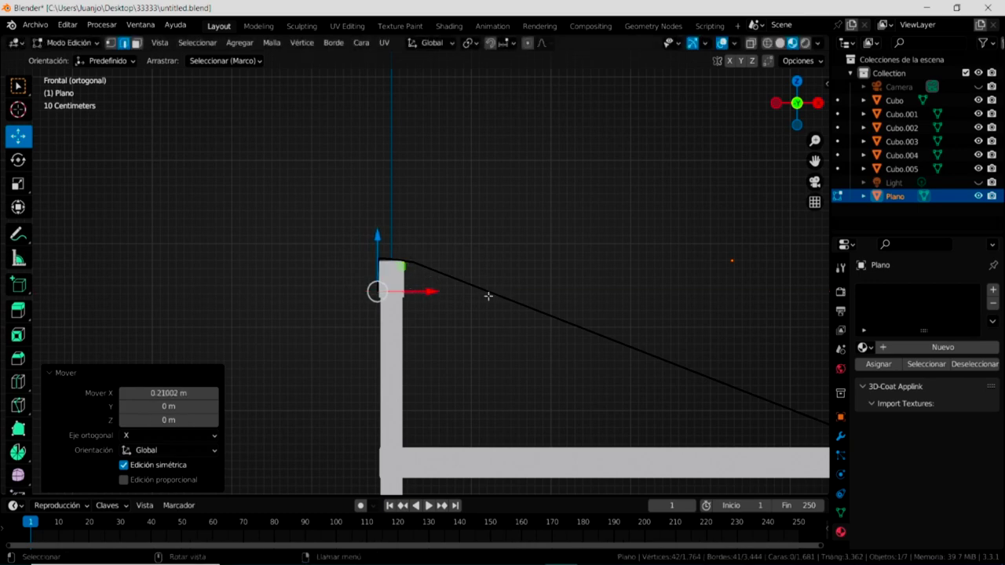
scroll(487, 311, down, 2)
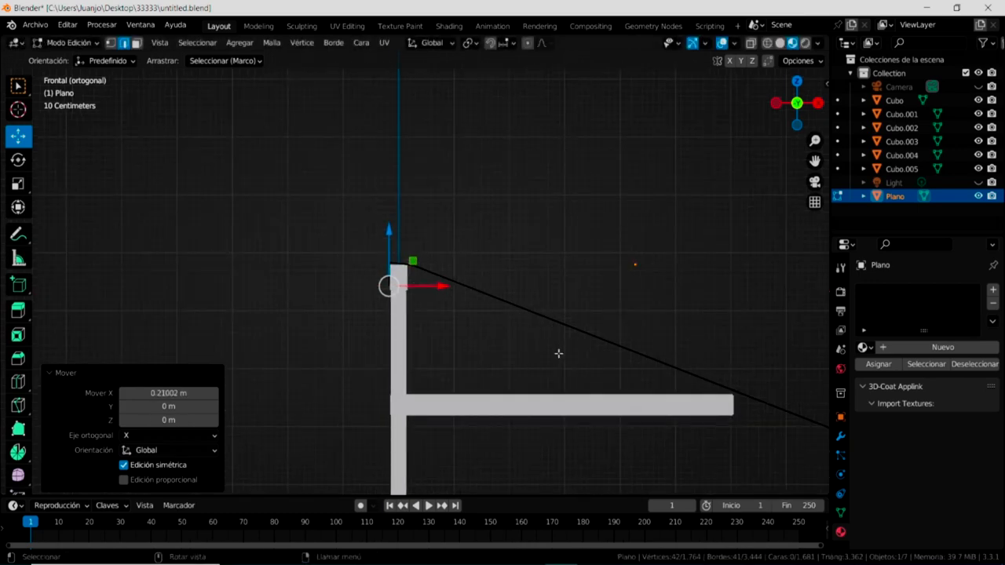
scroll(558, 353, down, 2)
middle_drag(558, 353, 502, 314)
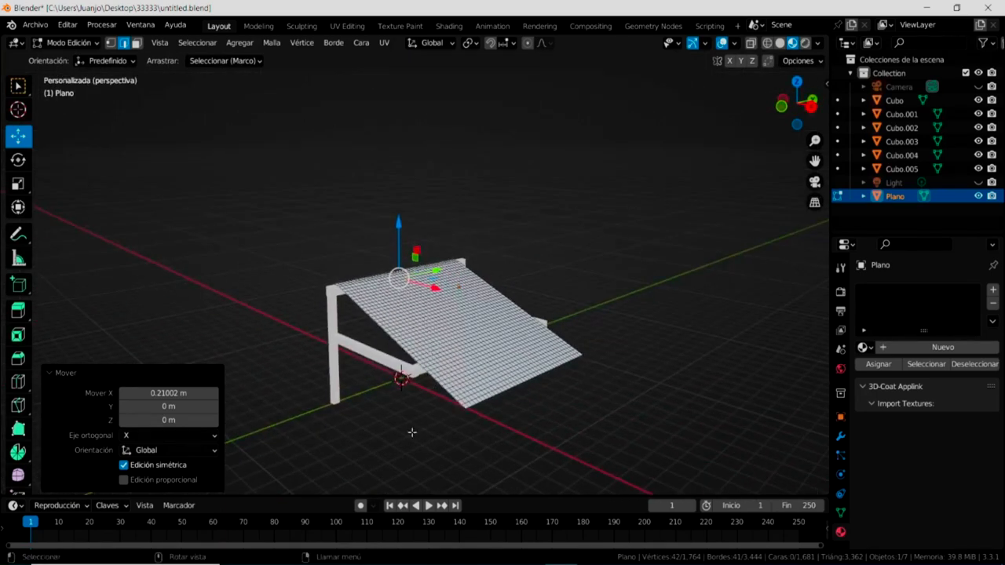
Inspect the sloped plane around the beam and pillar, then select the edge loop crossing it there
scroll(416, 404, up, 1)
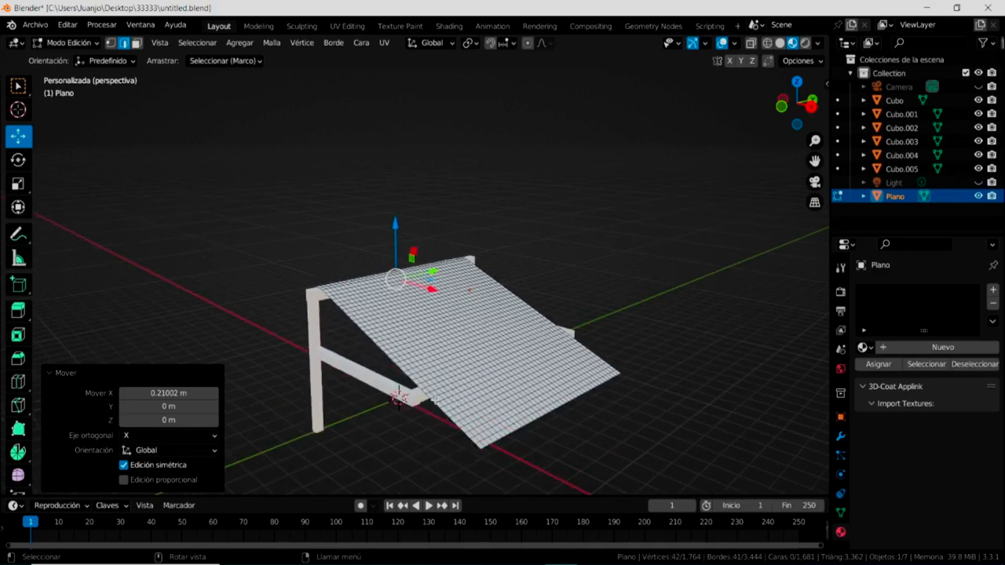
middle_drag(398, 396, 439, 377)
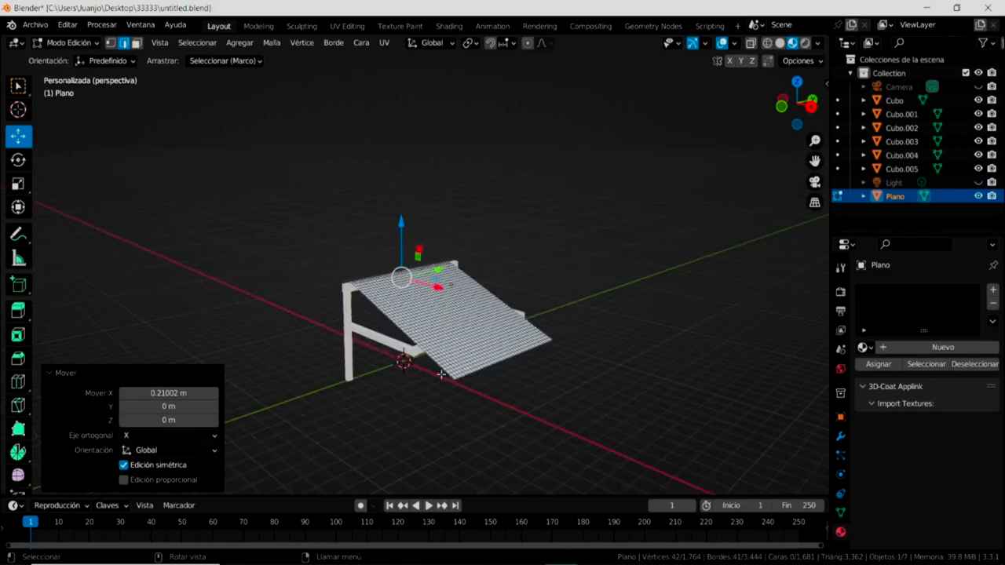
scroll(441, 375, up, 3)
mouse_move(478, 402)
middle_down()
mouse_move(476, 385)
mouse_move(503, 393)
middle_up()
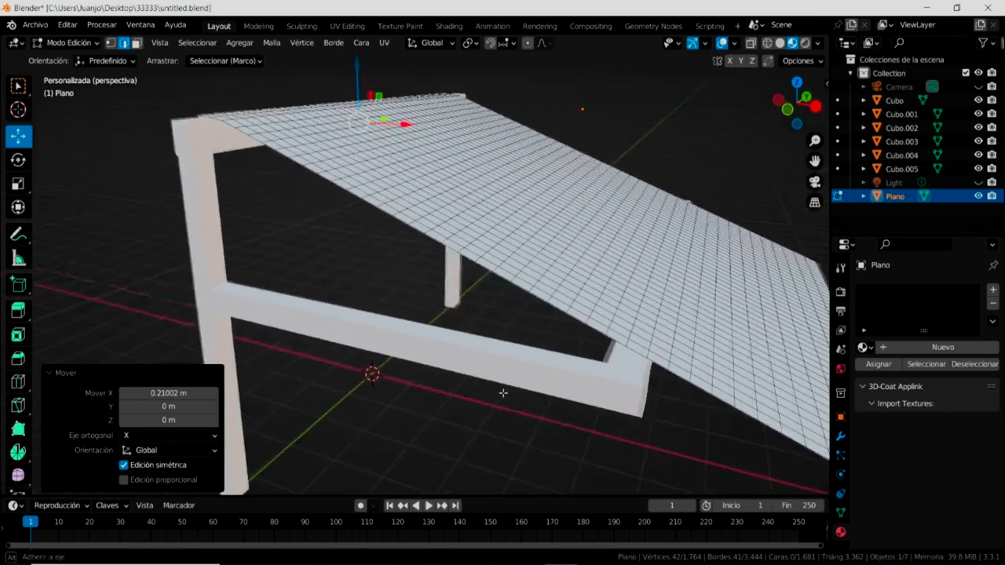
mouse_move(617, 387)
middle_down()
mouse_move(561, 353)
mouse_move(578, 359)
middle_up()
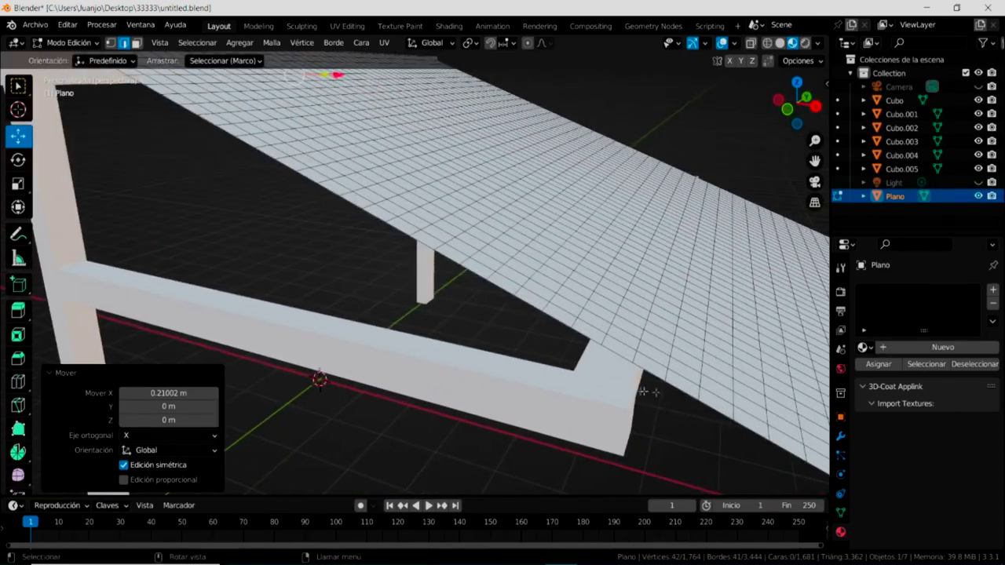
click(634, 357)
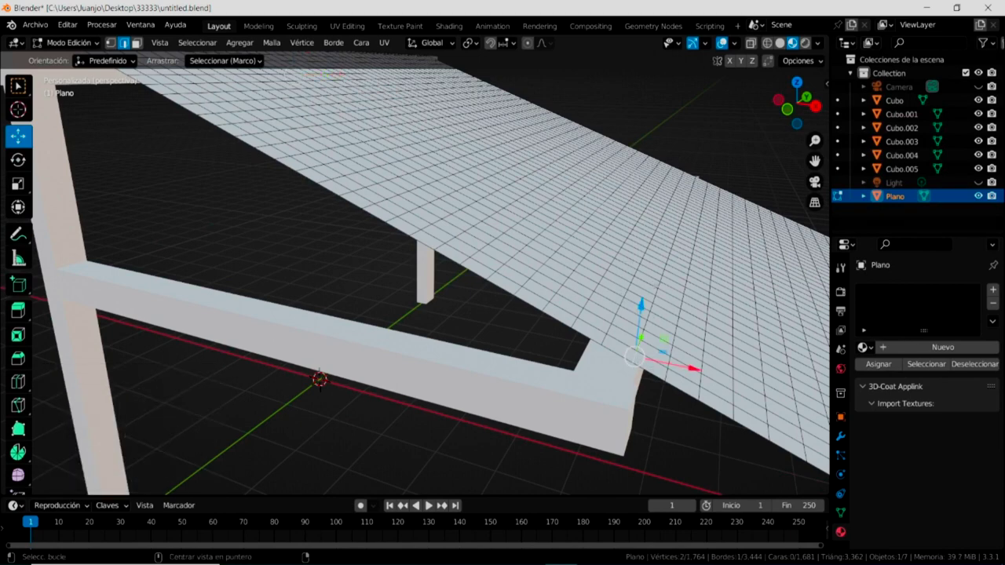
alt+click(657, 290)
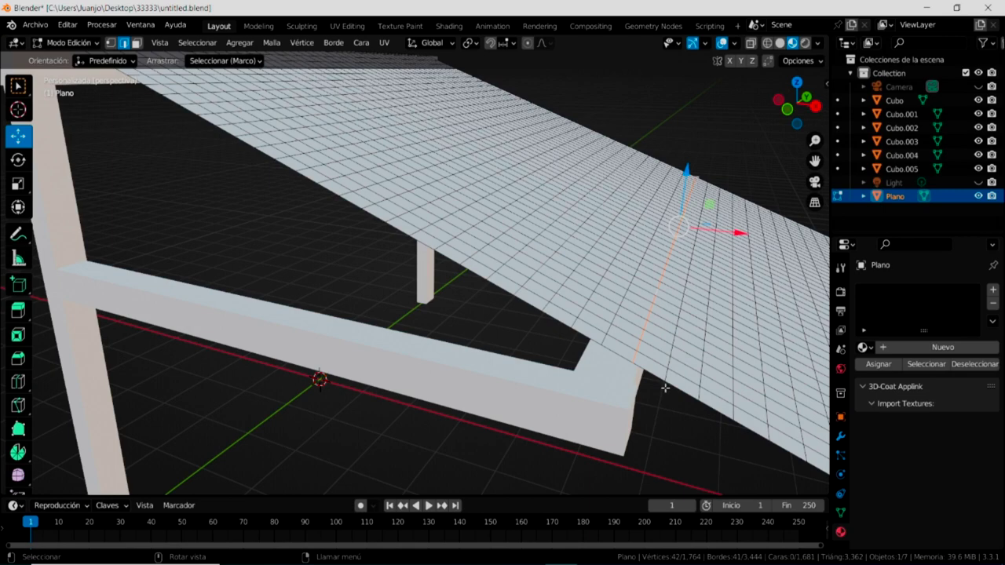
key(KP_1)
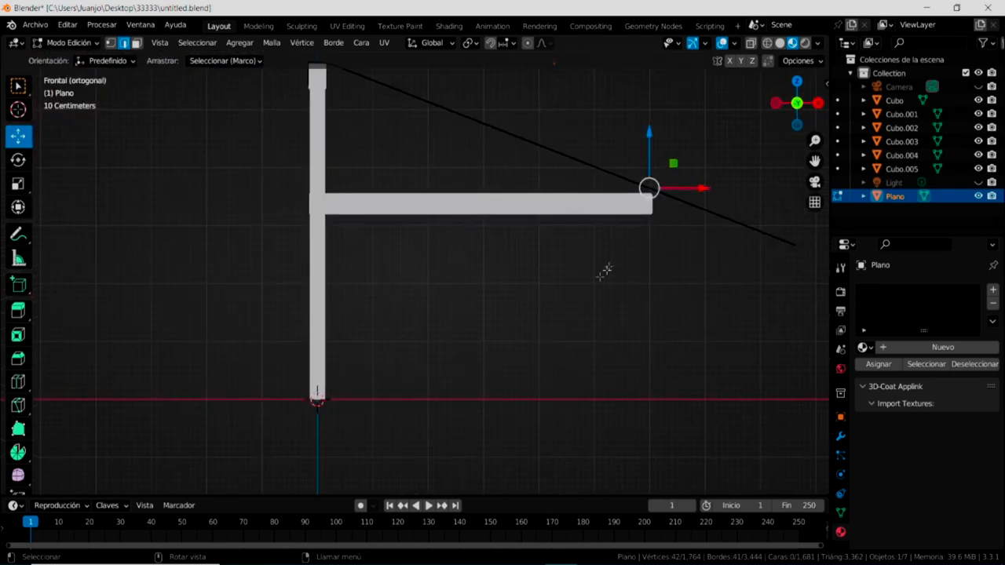
Nudge the selected loop slightly outward on X and lower it about 0.087 m on Z
drag(698, 188, 706, 188)
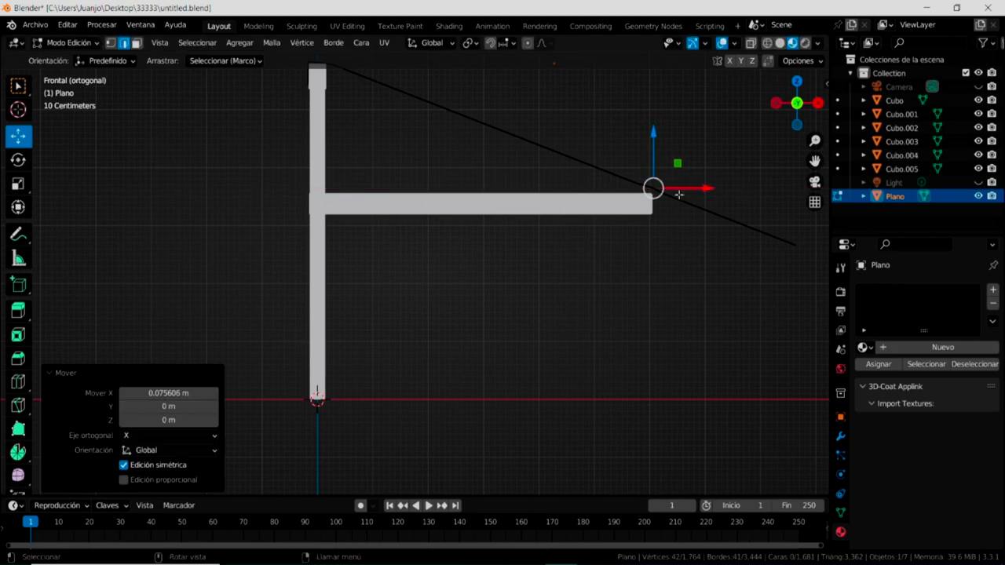
scroll(677, 238, up, 3)
mouse_move(691, 241)
shift+middle_down()
mouse_move(478, 359)
mouse_move(361, 405)
shift+middle_up()
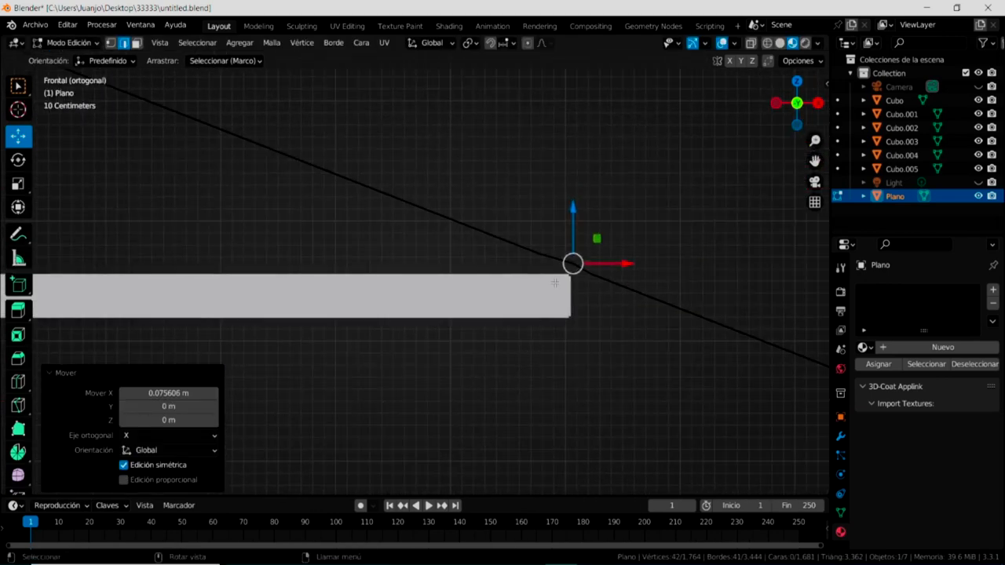
drag(573, 208, 574, 221)
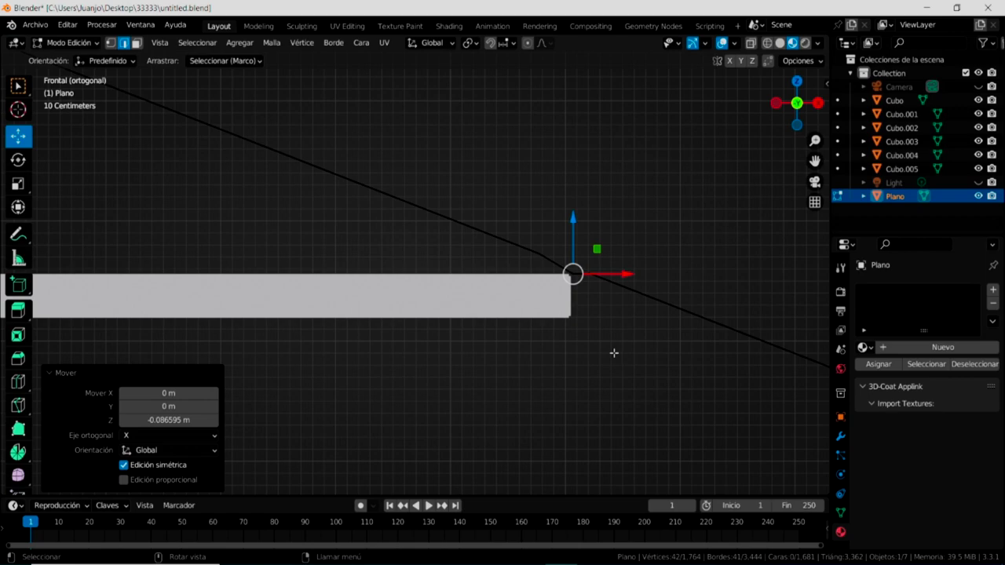
mouse_move(622, 305)
middle_down()
mouse_move(594, 301)
mouse_move(628, 310)
mouse_move(434, 391)
middle_up()
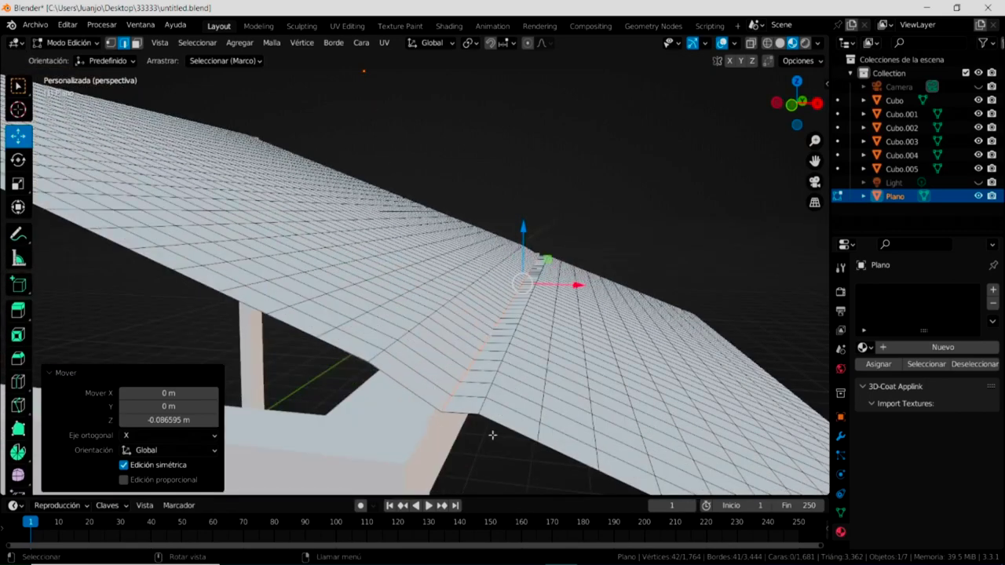
middle_drag(490, 423, 510, 452)
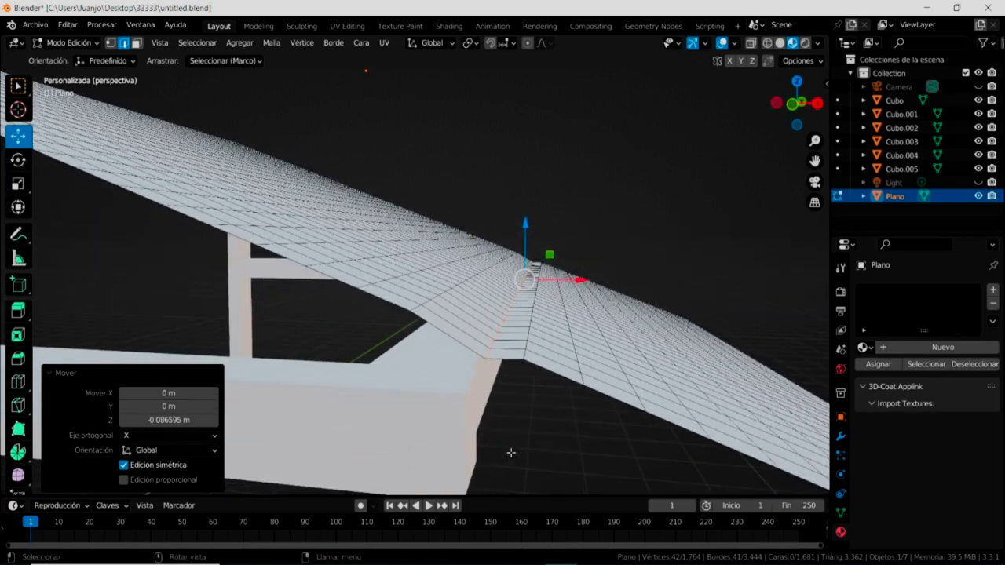
Select the next edge loop across the roof cloth
click(582, 380)
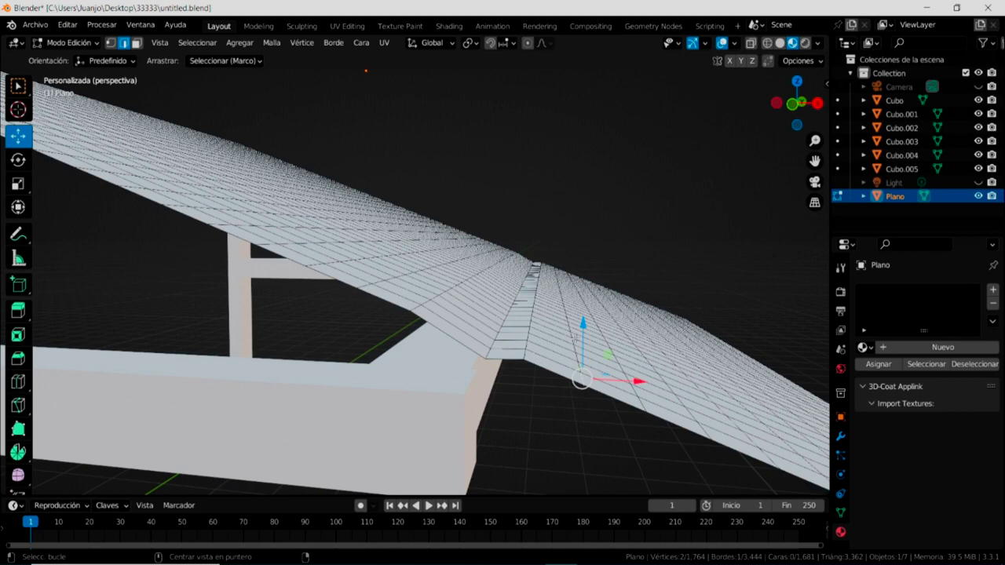
alt+click(583, 333)
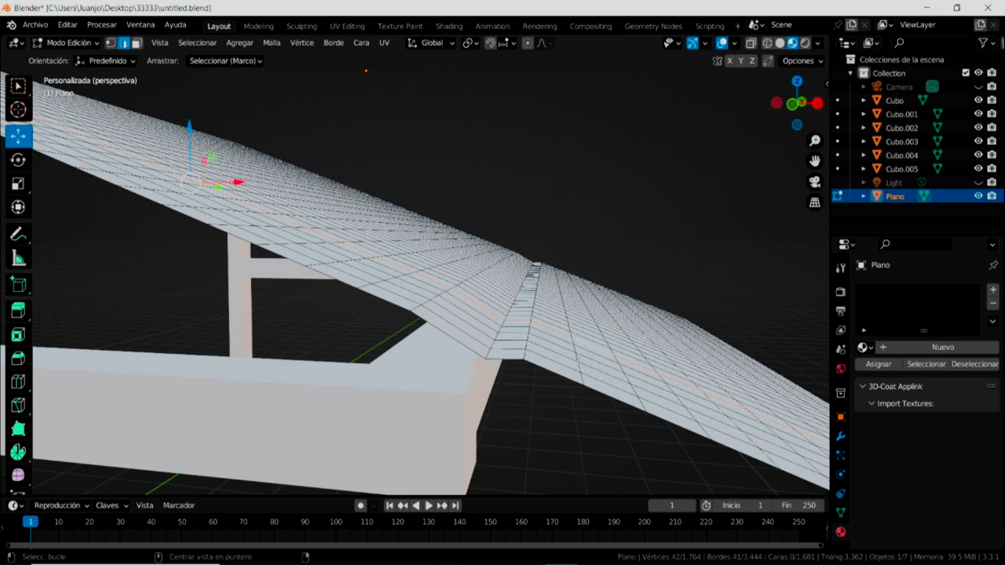
alt+click(580, 362)
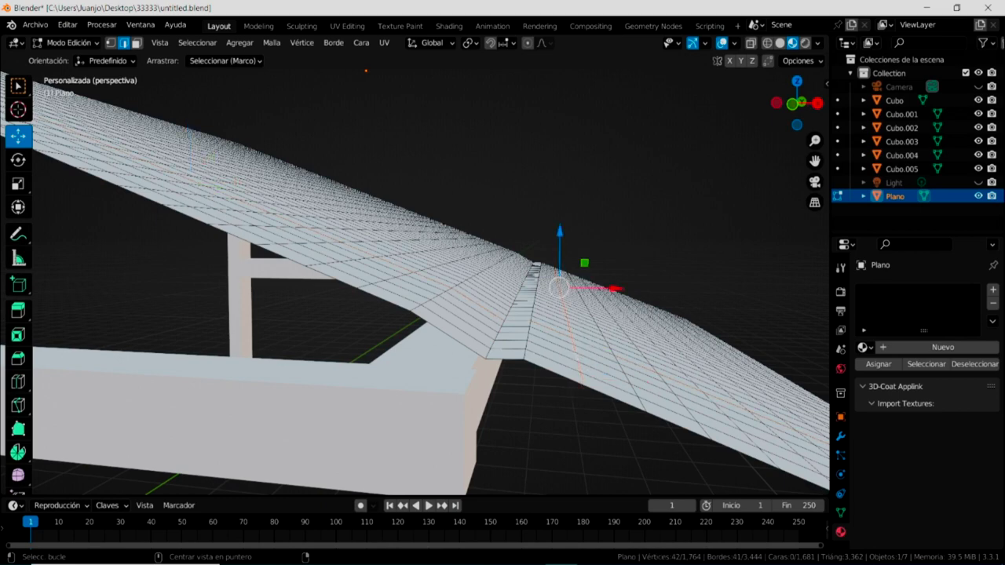
Lower the loop about 0.308 m on Z and slide it back along X toward the frame bar
key(KP_1)
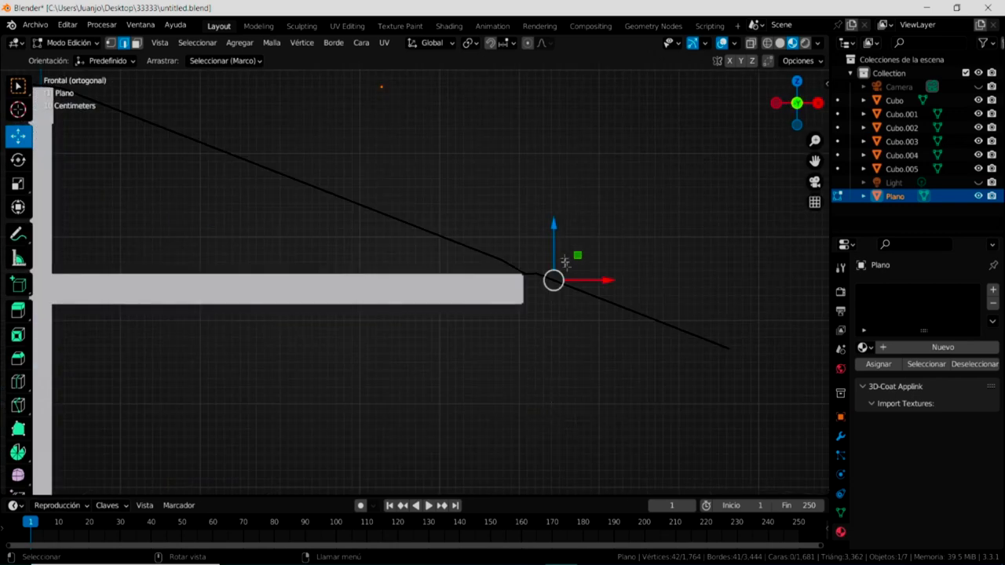
drag(553, 228, 549, 258)
drag(605, 306, 586, 314)
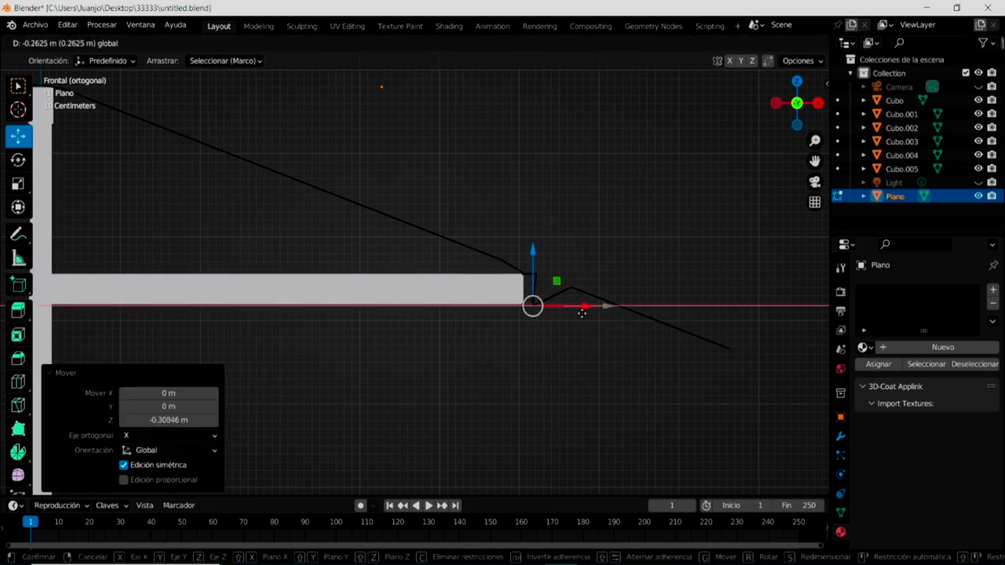
drag(586, 314, 574, 317)
Select the edge loop along the fold ridge and return to front view
click(537, 297)
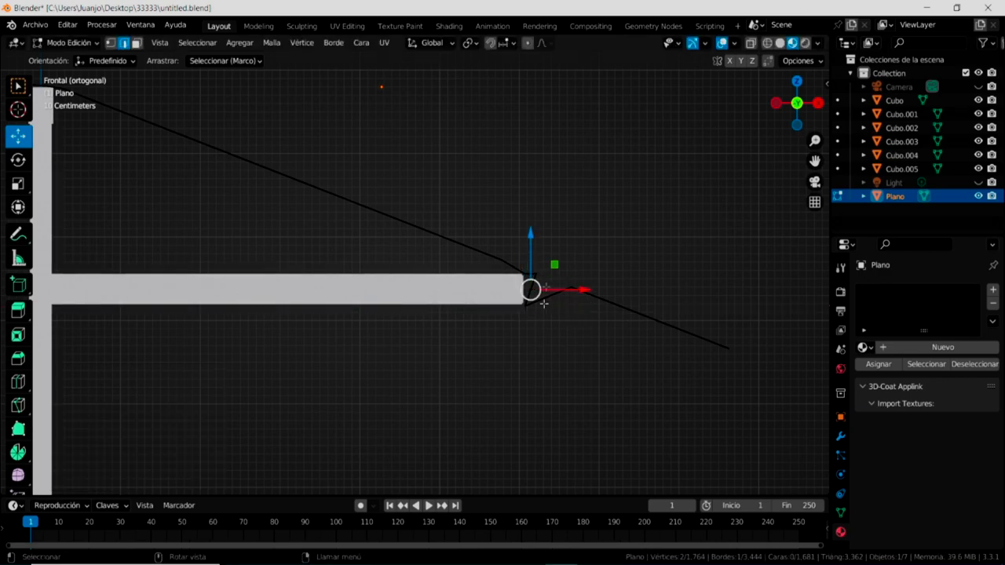
middle_drag(541, 303, 528, 249)
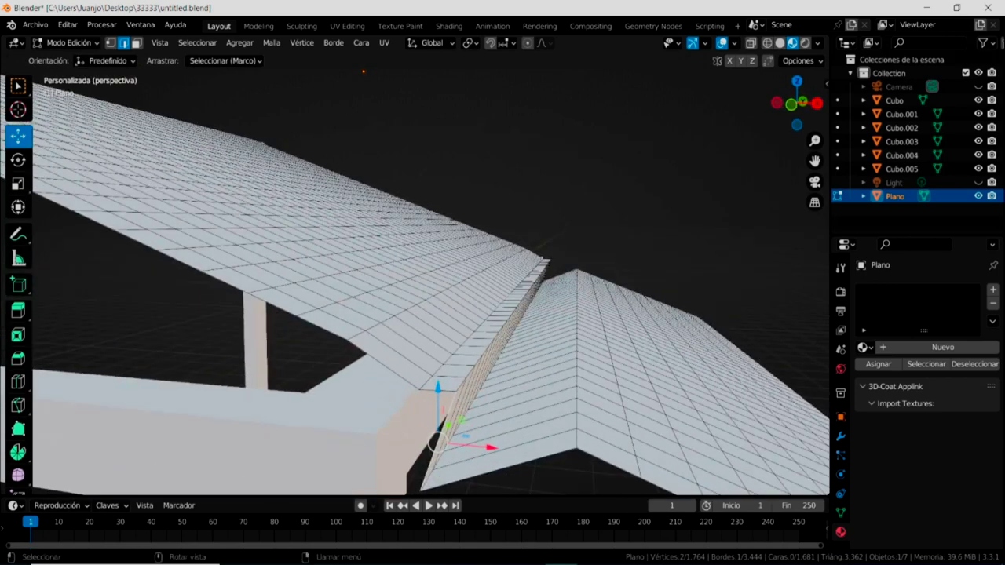
click(469, 372)
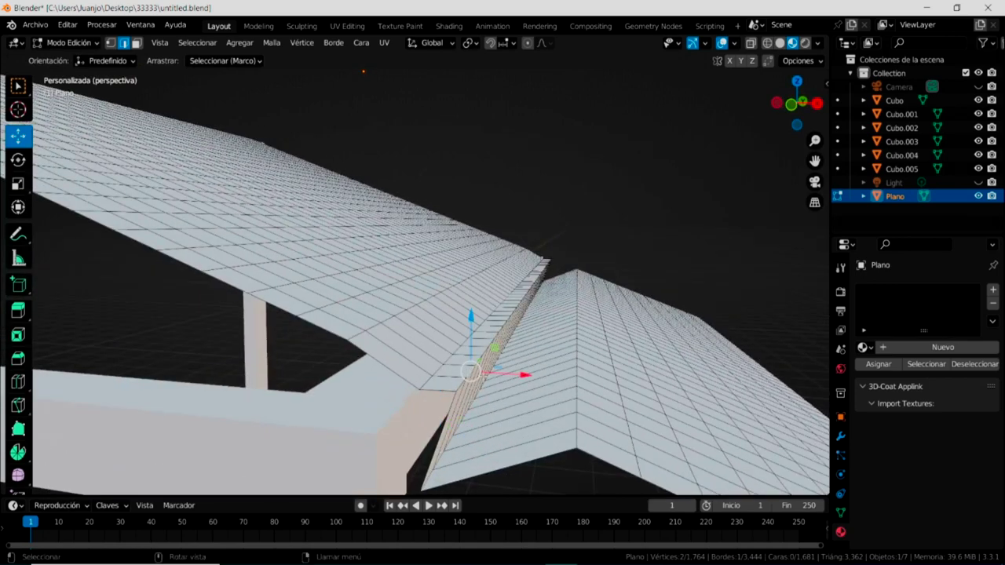
alt+click(473, 366)
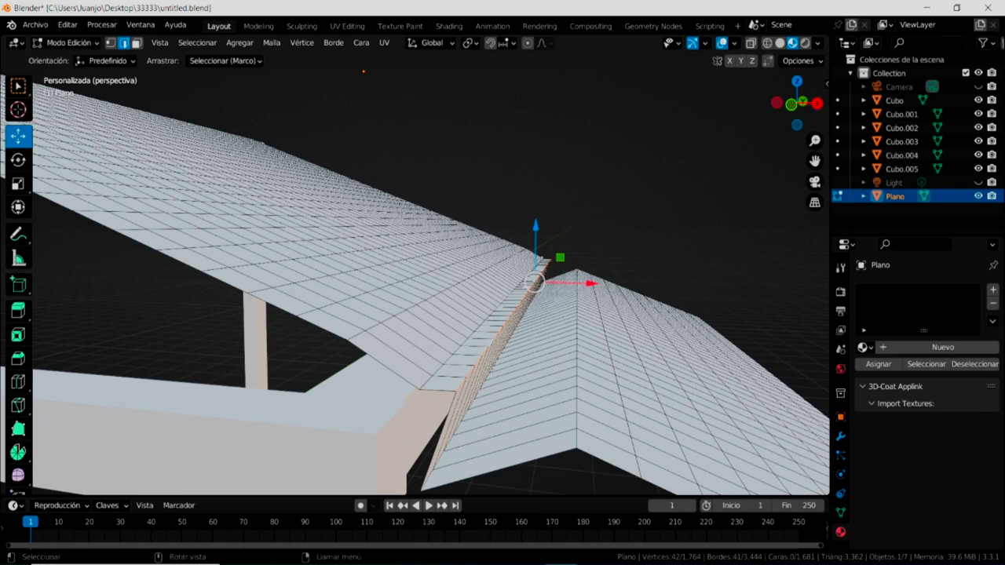
key(KP_1)
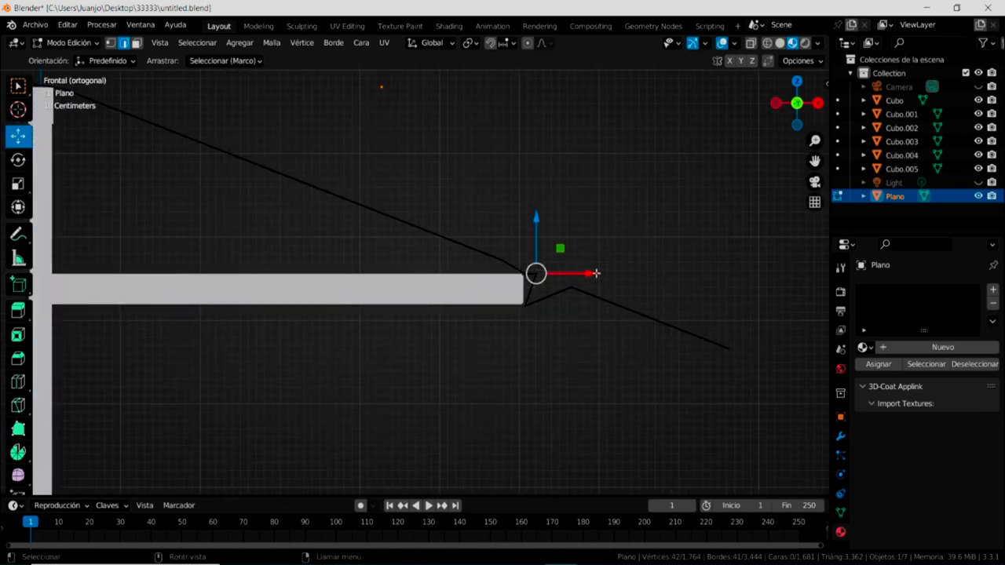
Move the ridge loop -0.15751 m along X and inspect the roof from above
drag(589, 274, 576, 274)
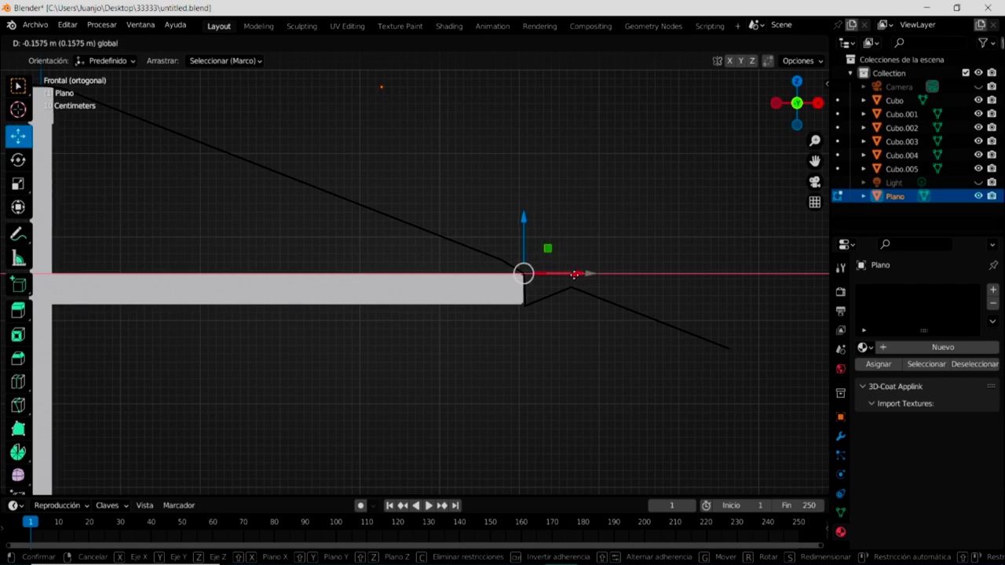
drag(576, 274, 576, 277)
middle_drag(574, 295, 578, 257)
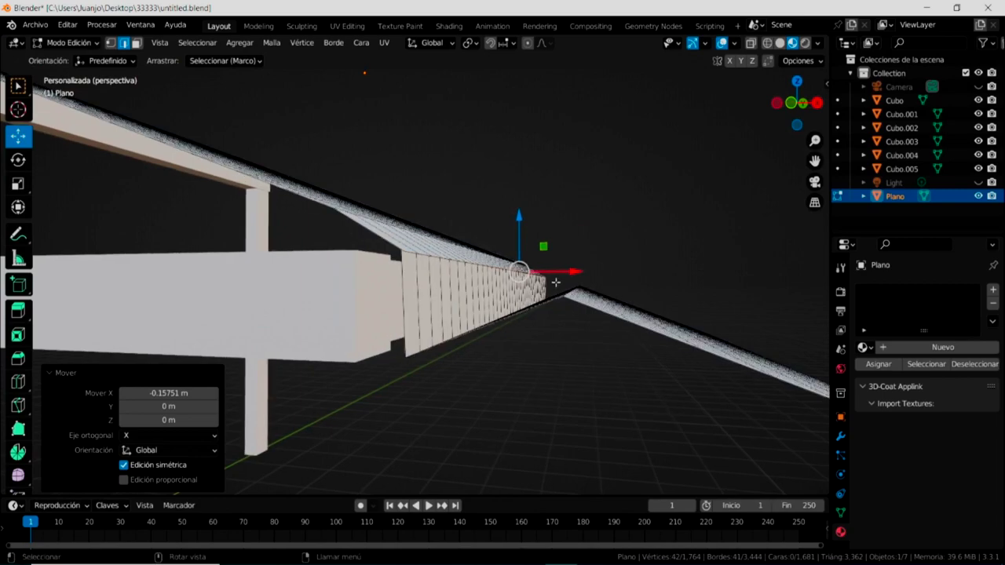
middle_drag(555, 281, 553, 314)
middle_drag(488, 402, 499, 410)
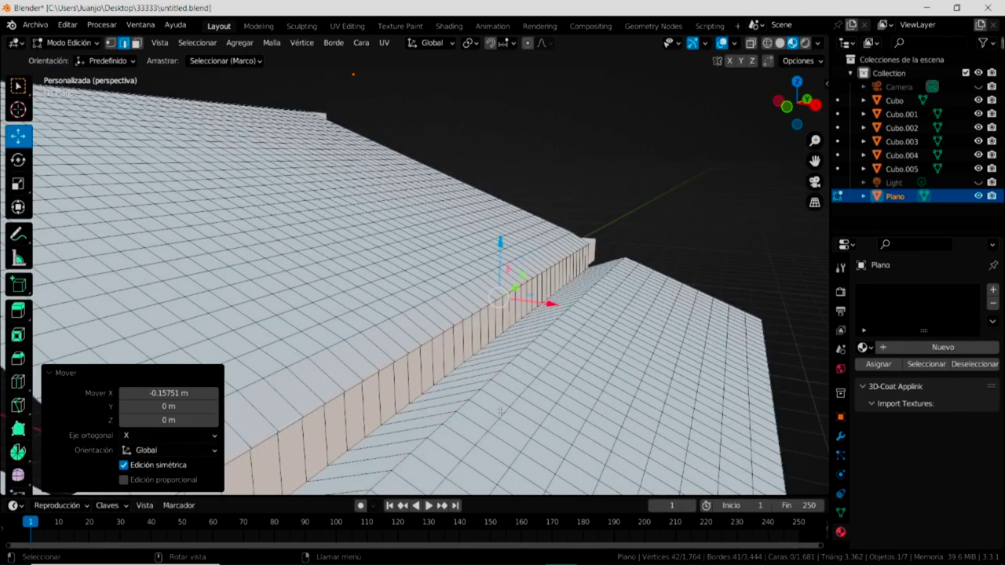
Select the next edge loop beyond the fold and return to front view
click(469, 402)
key(alt)
alt+click(513, 359)
scroll(566, 363, up, 3)
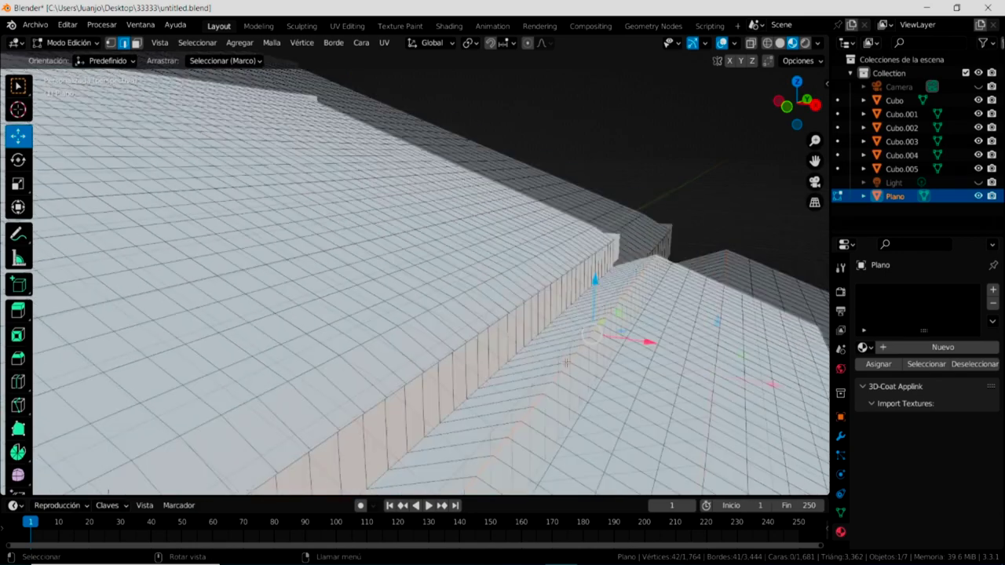
key(KP_1)
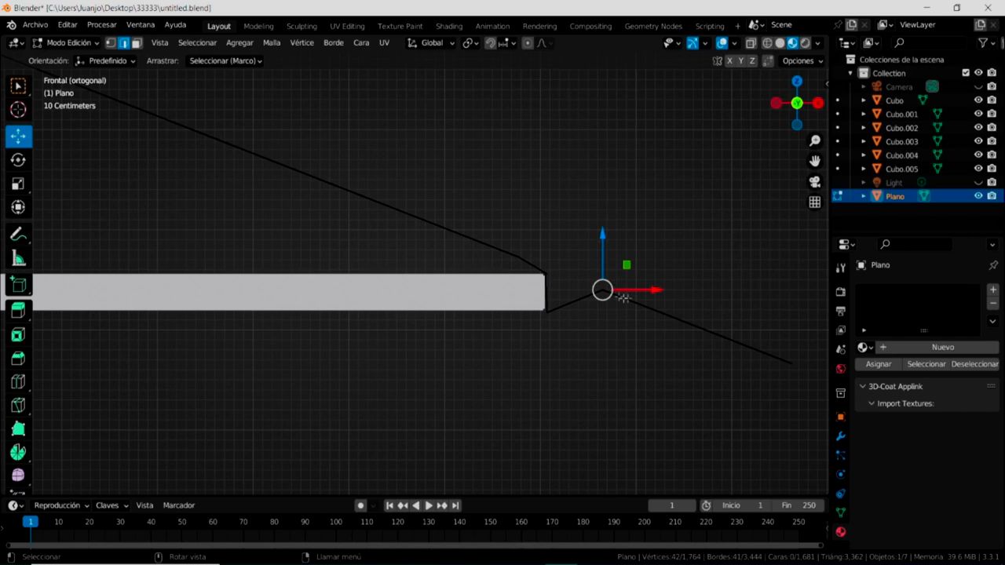
Drop the next cloth loop -0.71646 m on Z into a V-fold, then switch to face selection
drag(602, 237, 584, 307)
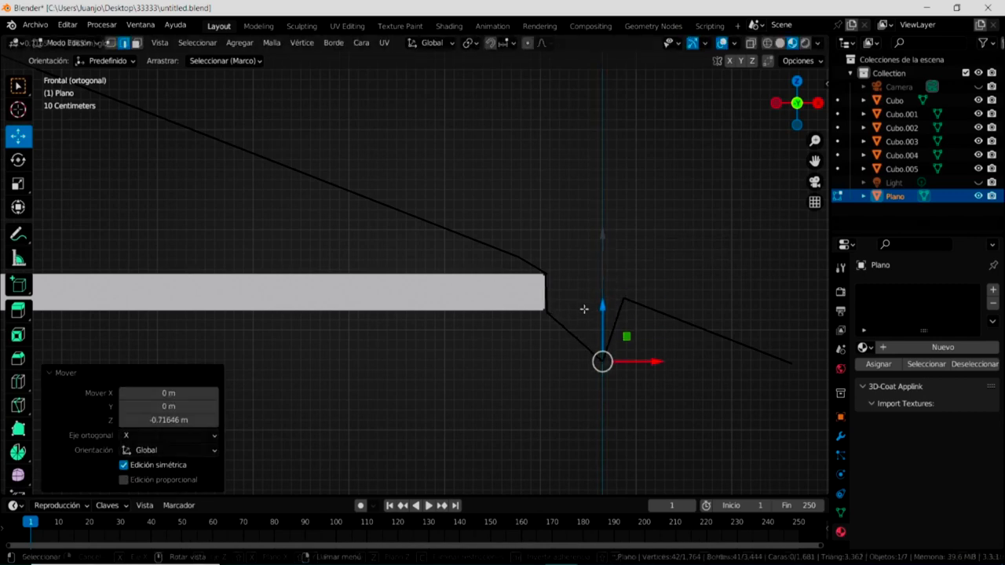
drag(655, 362, 597, 369)
click(624, 300)
mouse_move(628, 337)
middle_down()
mouse_move(632, 369)
mouse_move(630, 355)
middle_up()
scroll(630, 355, down, 8)
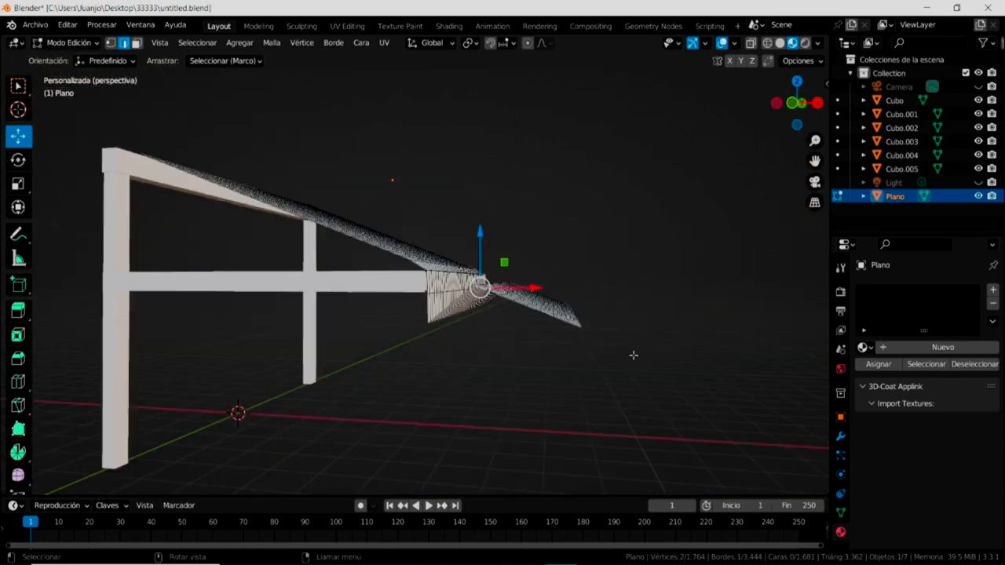
mouse_move(541, 361)
middle_down()
mouse_move(487, 385)
mouse_move(502, 373)
middle_up()
middle_drag(555, 424, 488, 430)
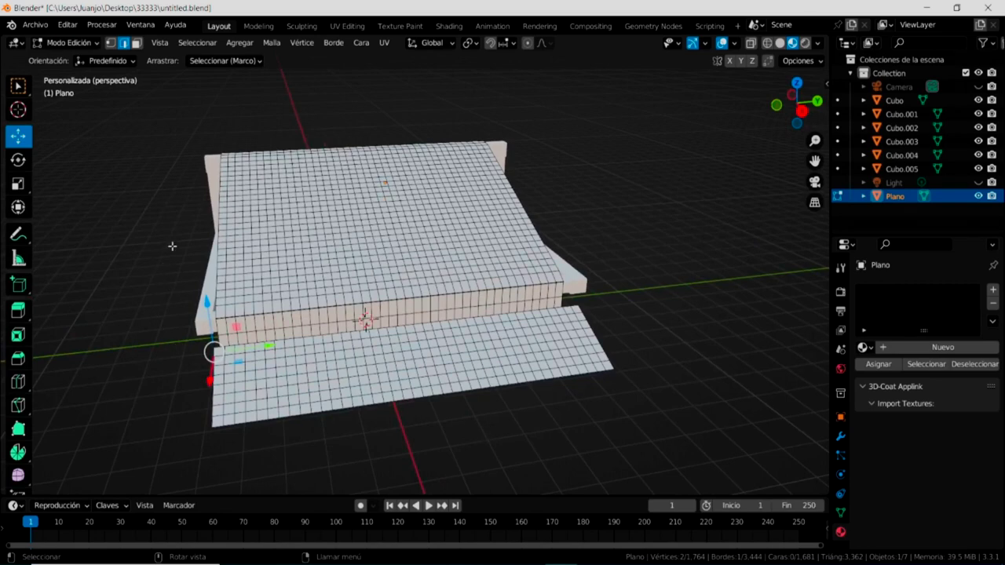
click(136, 42)
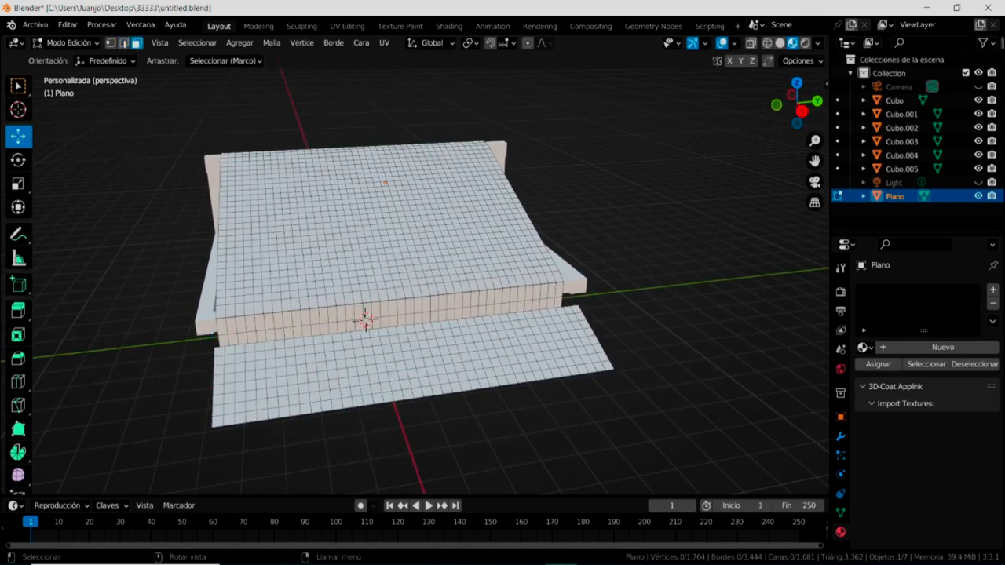
key(KP_7)
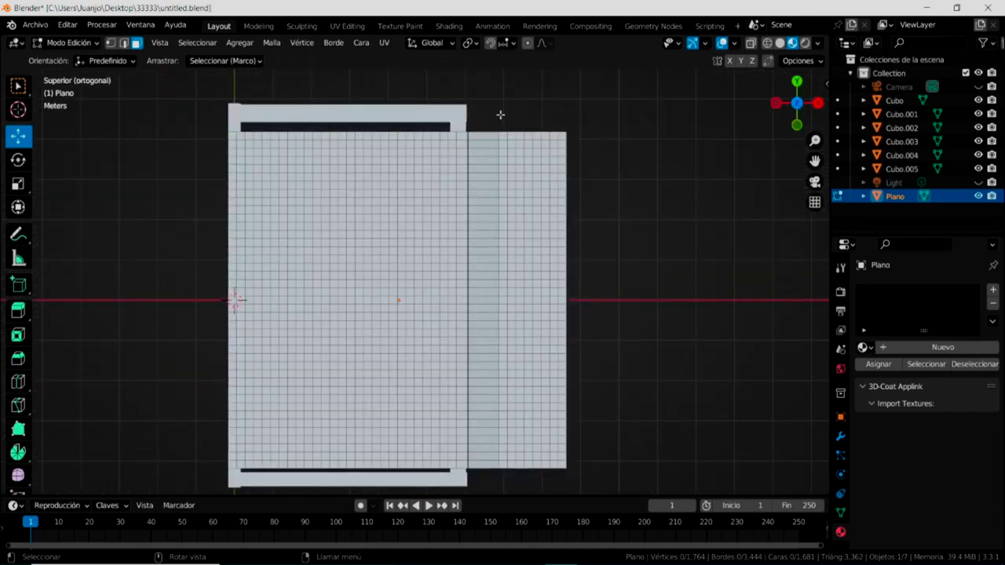
Box-select the outer strip of faces and move it -0.95263 m on Z and -0.78932 m on X
drag(502, 116, 606, 476)
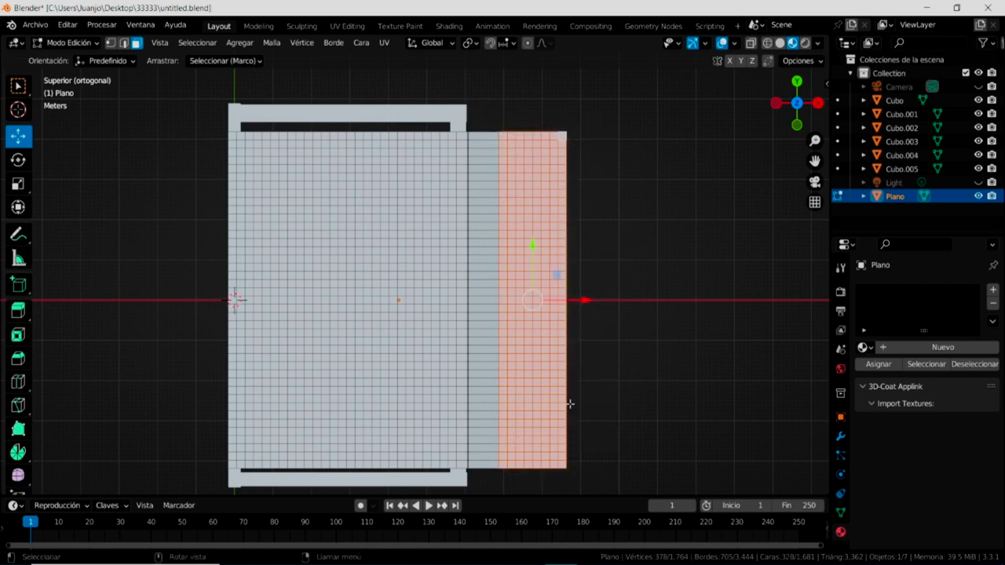
key(KP_1)
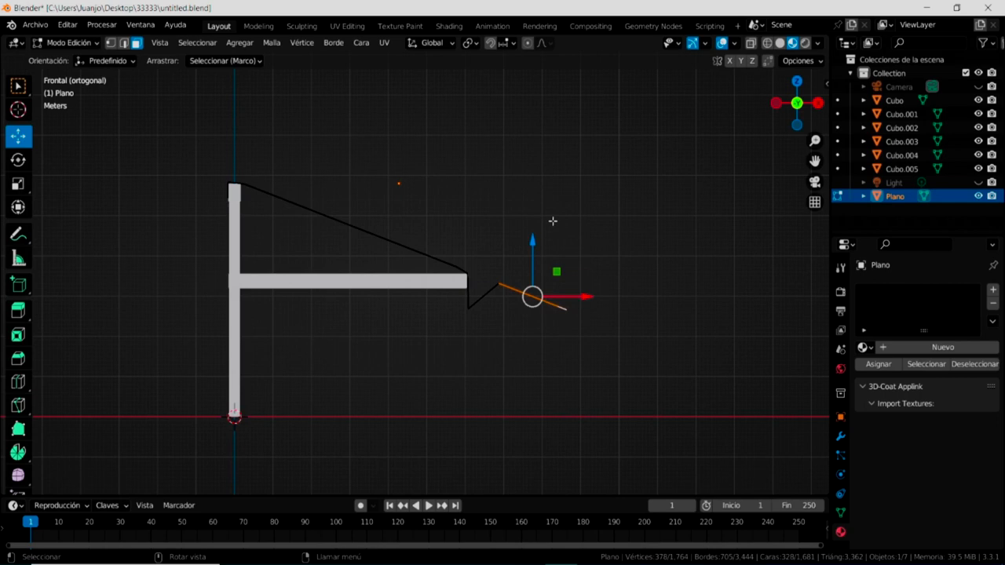
drag(532, 242, 532, 281)
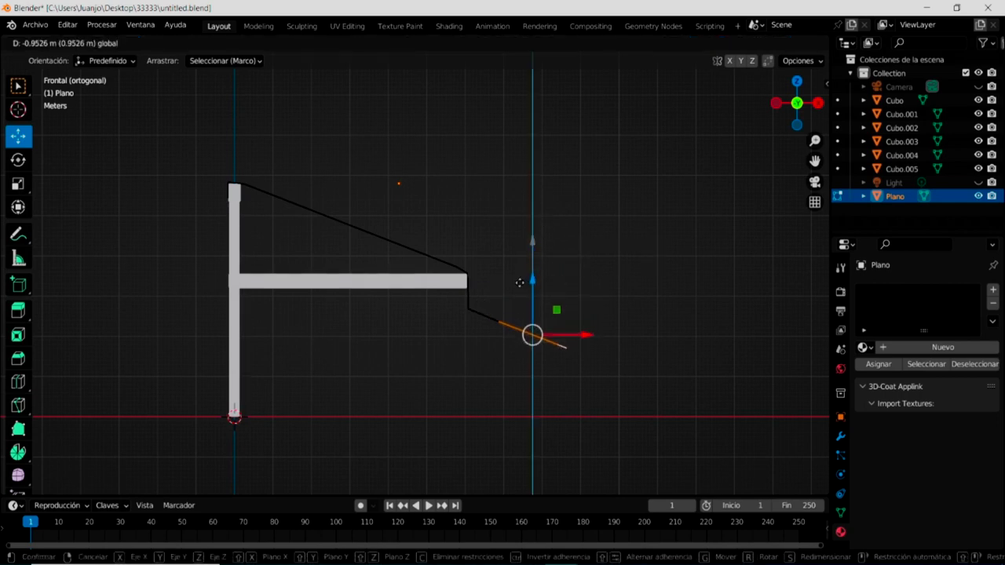
drag(585, 336, 552, 352)
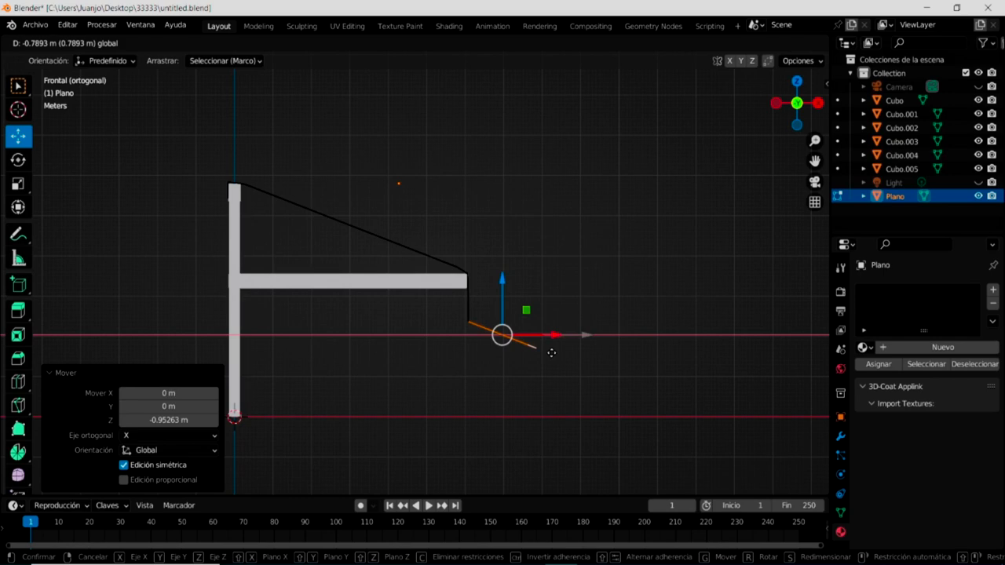
drag(552, 353, 551, 353)
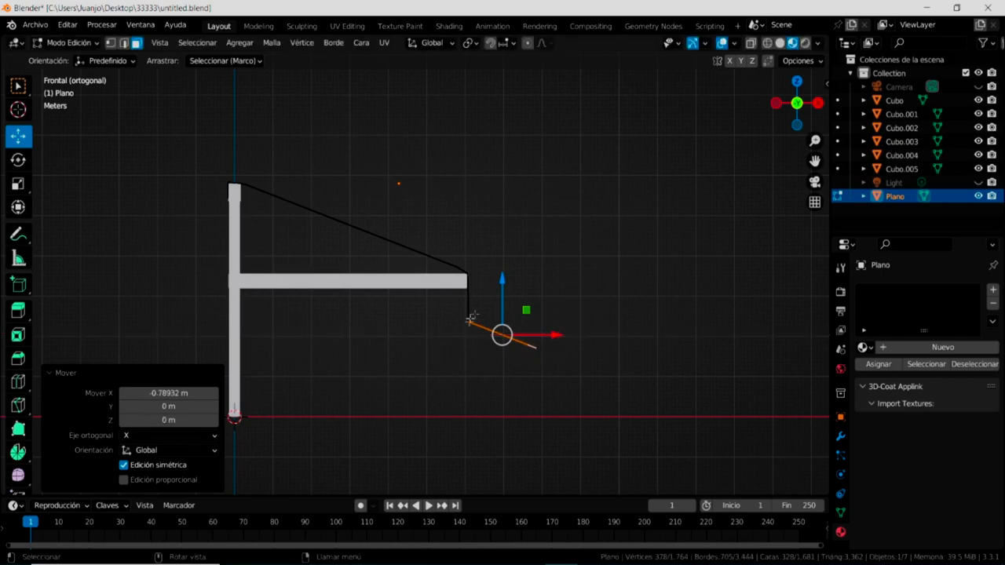
Rotate the flap down about 70.7° and shift it on Z to meet the front bar
click(18, 159)
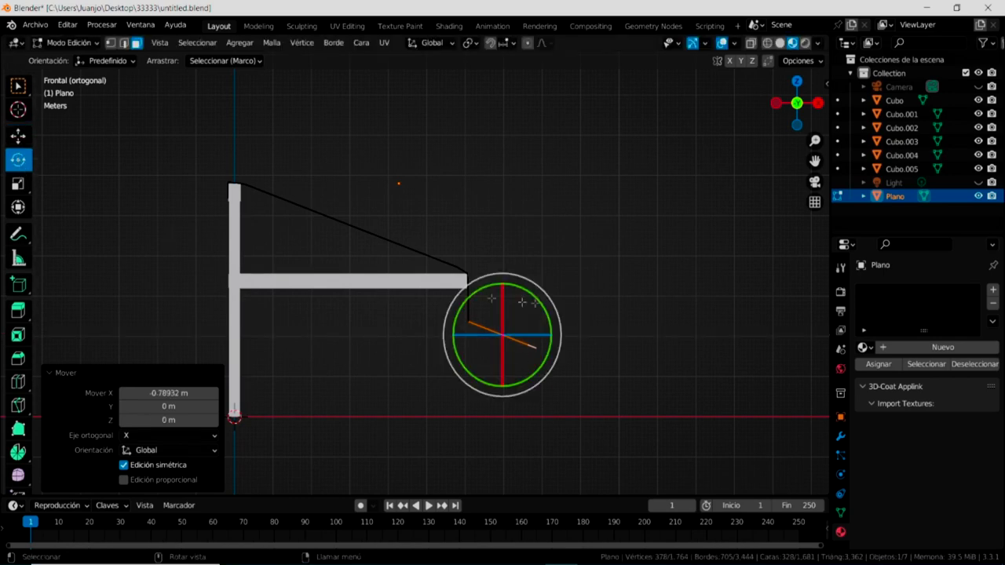
drag(547, 296, 535, 351)
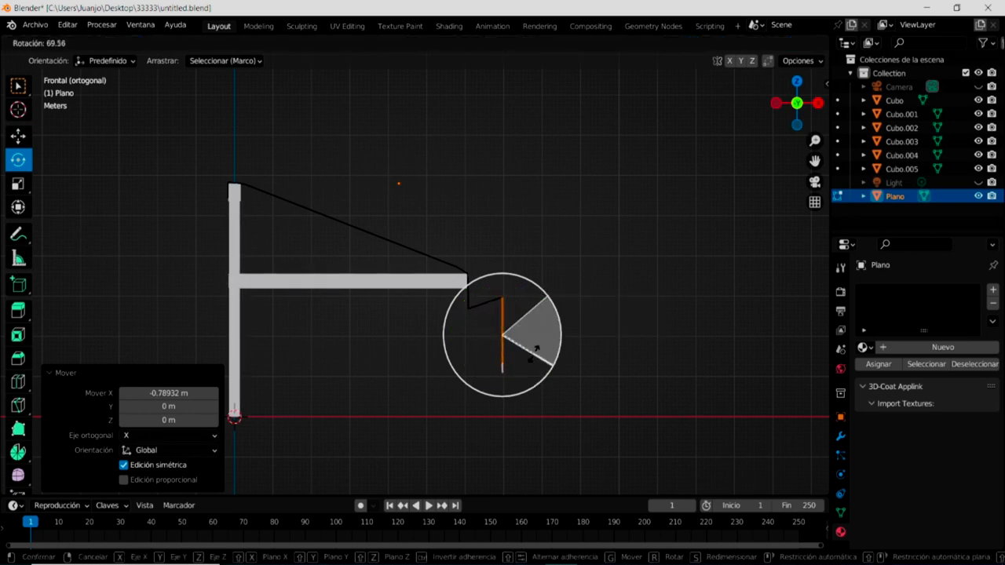
drag(535, 349, 536, 351)
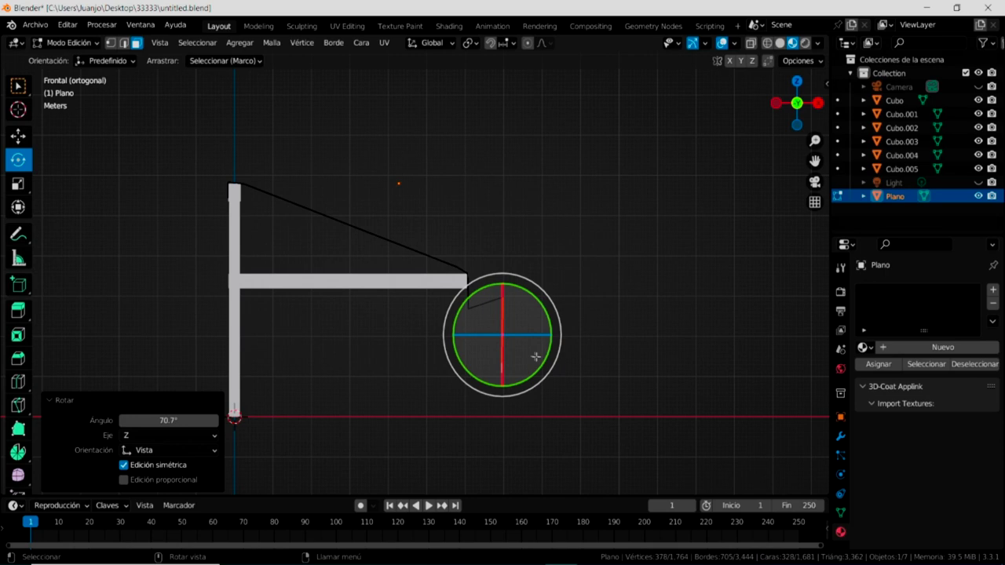
click(18, 136)
mouse_move(494, 284)
mouse_down()
mouse_move(549, 361)
mouse_move(518, 350)
mouse_up()
drag(468, 296, 605, 329)
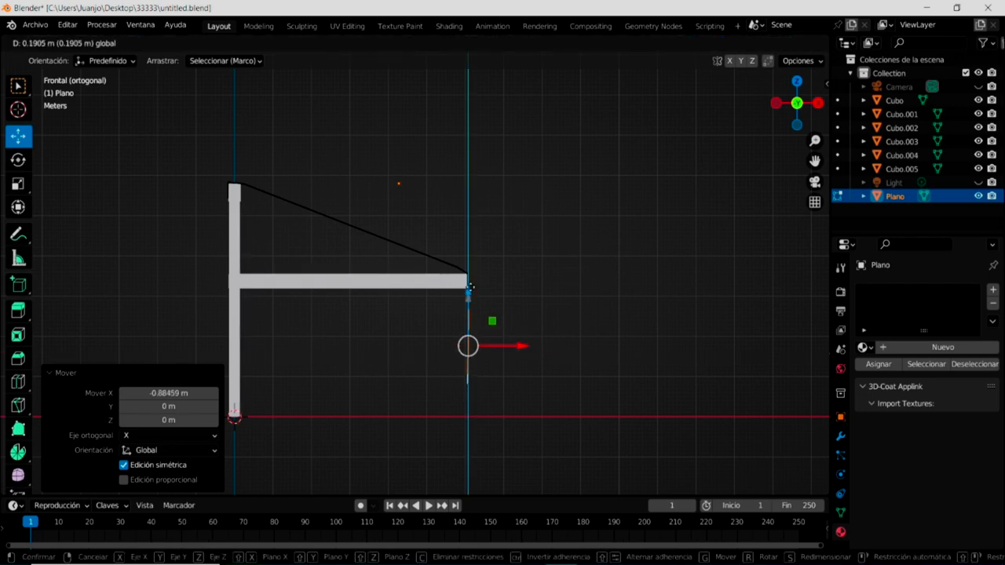
Deselect everything and view the hanging gridded curtain straight from the front
click(598, 327)
mouse_move(605, 314)
middle_down()
mouse_move(547, 304)
mouse_move(614, 309)
mouse_move(672, 348)
mouse_move(553, 292)
mouse_move(588, 306)
mouse_move(573, 355)
mouse_move(569, 307)
middle_up()
middle_drag(575, 399, 556, 417)
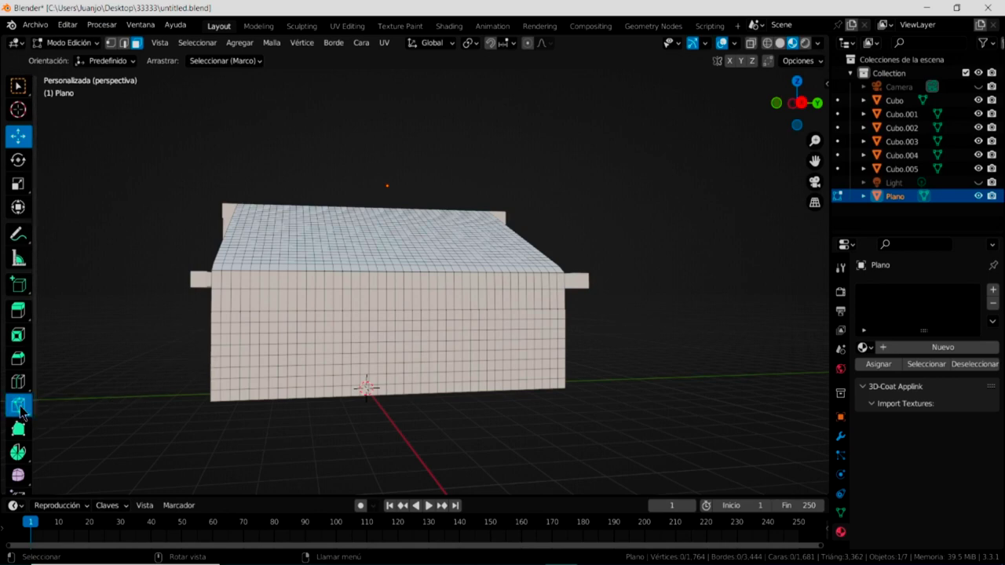
click(18, 406)
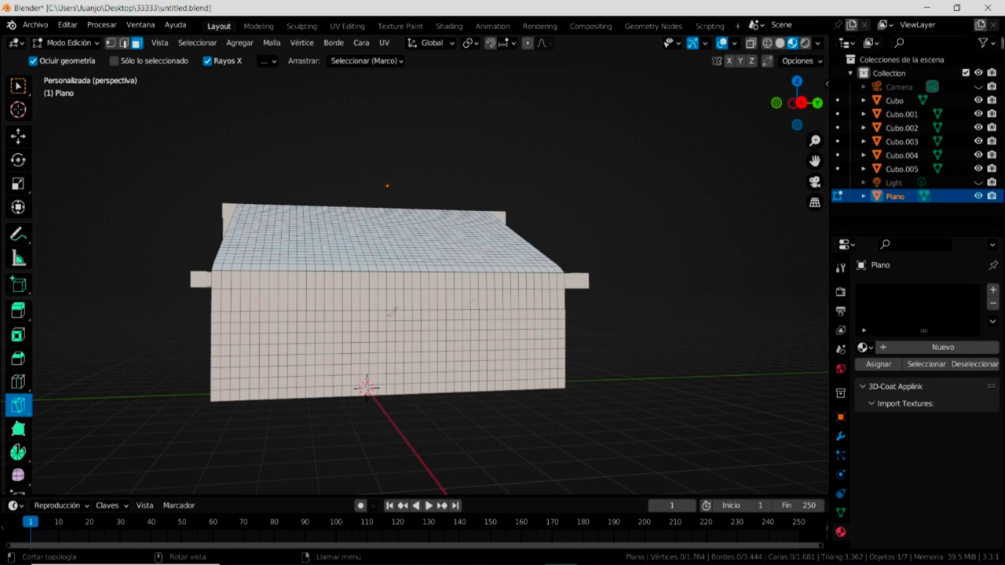
Switch to Right orthographic view and centre the hanging flap
key(KP_7)
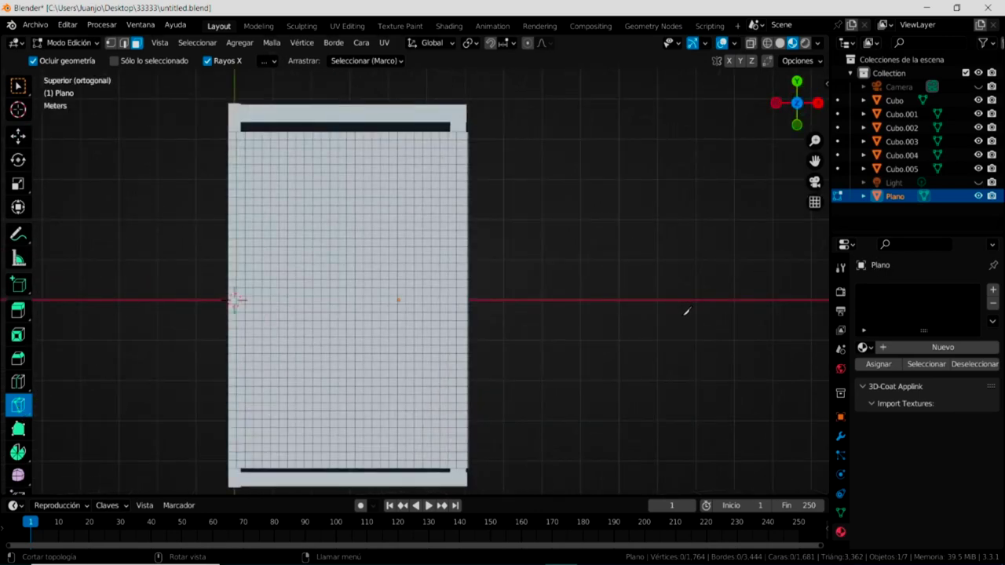
key(KP_1)
key(KP_3)
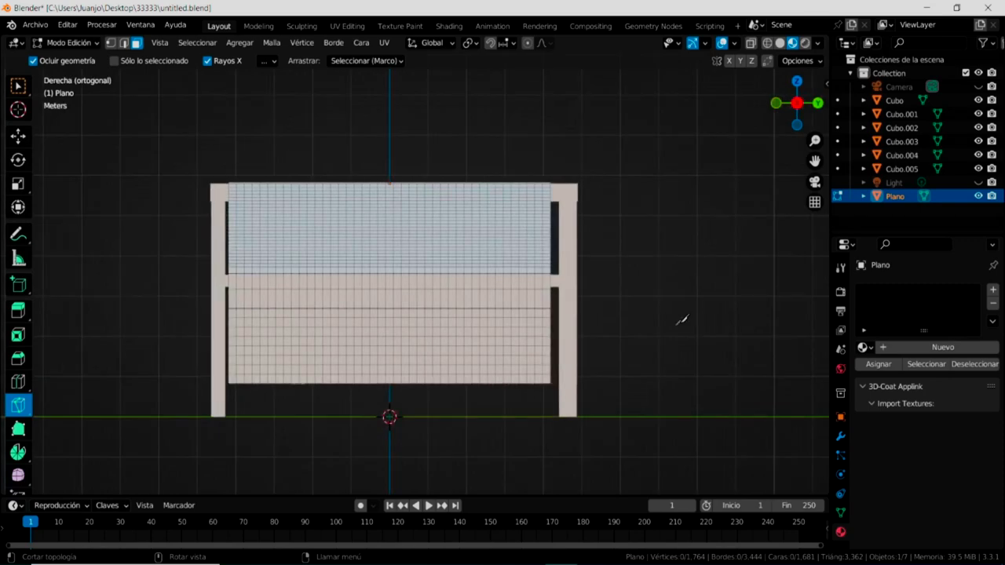
scroll(244, 377, up, 5)
scroll(236, 396, down, 2)
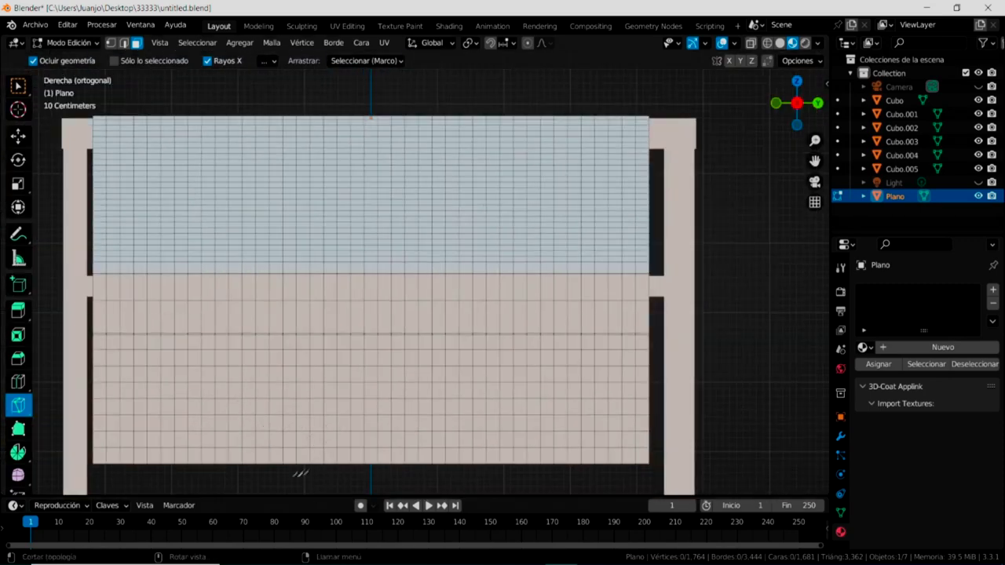
shift+middle_drag(382, 438, 469, 408)
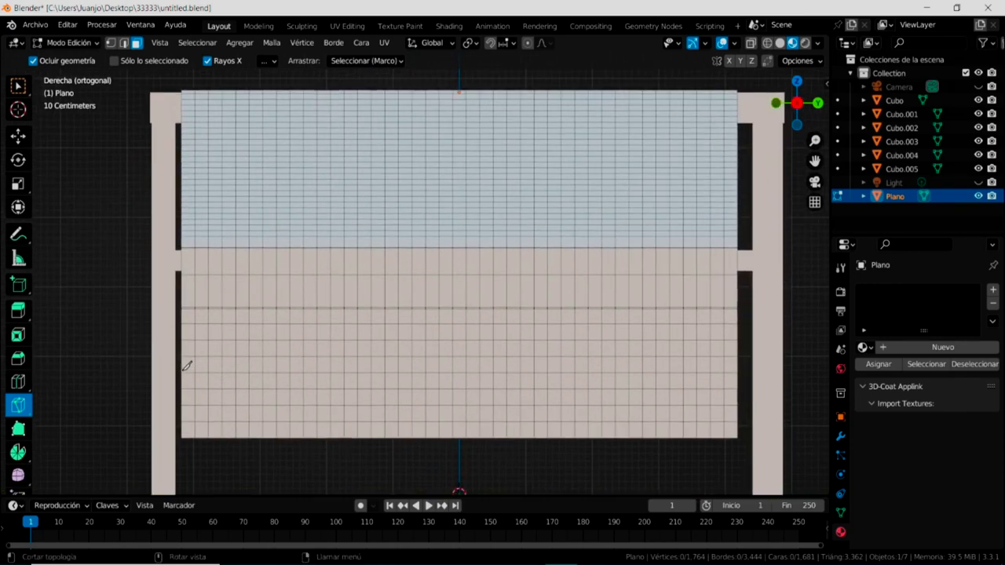
Knife a wavy scalloped line across the flap's lower part and confirm it
click(182, 372)
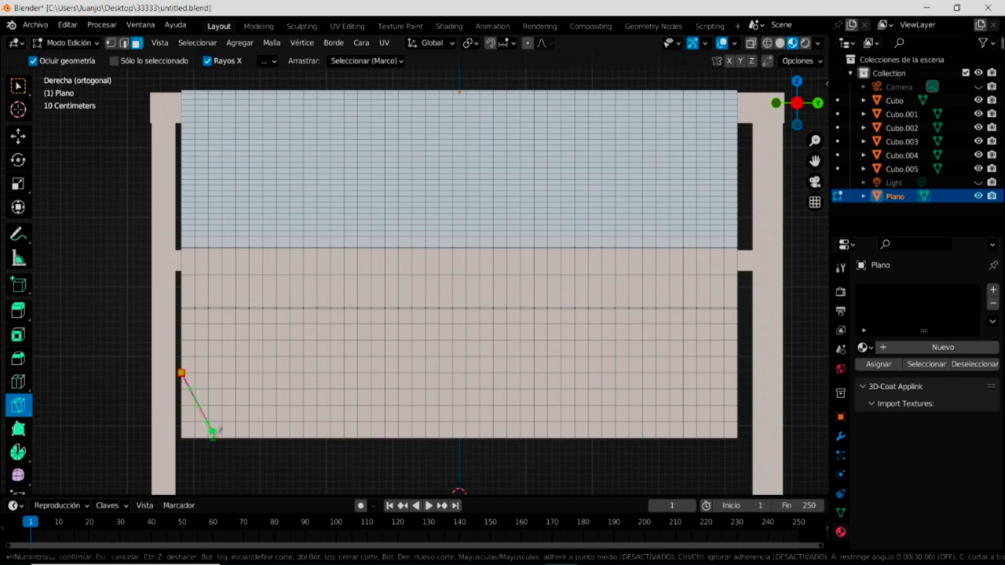
mouse_move(193, 393)
mouse_down()
mouse_move(229, 431)
mouse_move(254, 430)
mouse_move(318, 377)
mouse_move(339, 383)
mouse_move(369, 416)
mouse_move(414, 417)
mouse_move(442, 403)
mouse_move(463, 370)
mouse_move(494, 361)
mouse_move(512, 366)
mouse_move(530, 408)
mouse_move(579, 430)
mouse_move(650, 363)
mouse_move(690, 360)
mouse_move(711, 402)
mouse_move(747, 432)
mouse_up()
click(381, 432)
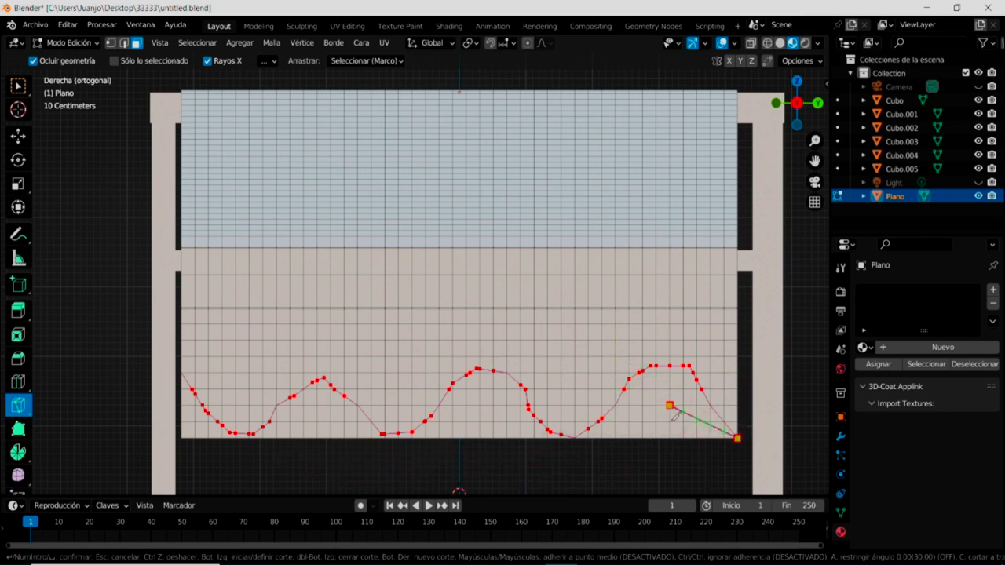
right_click(441, 469)
click(438, 472)
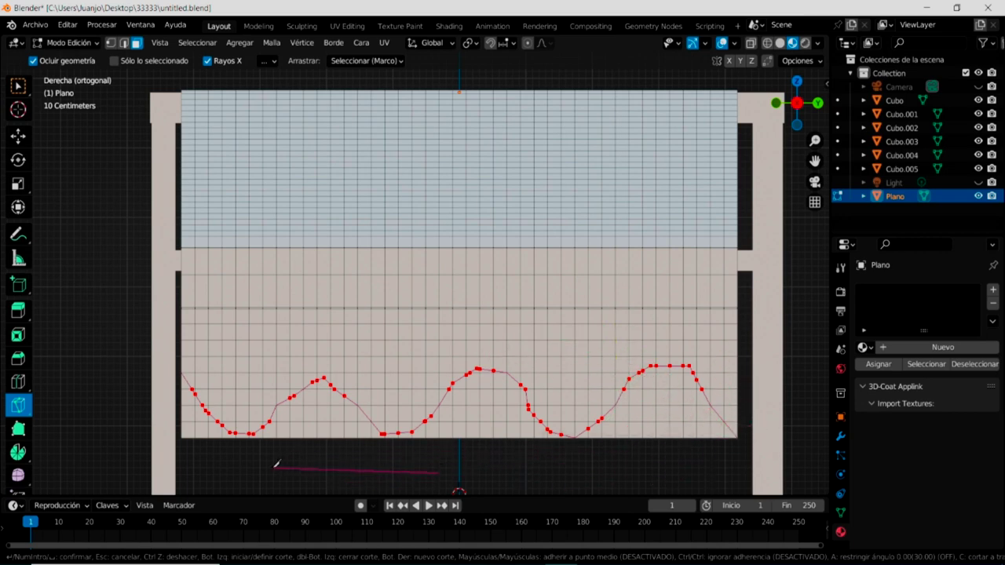
click(109, 425)
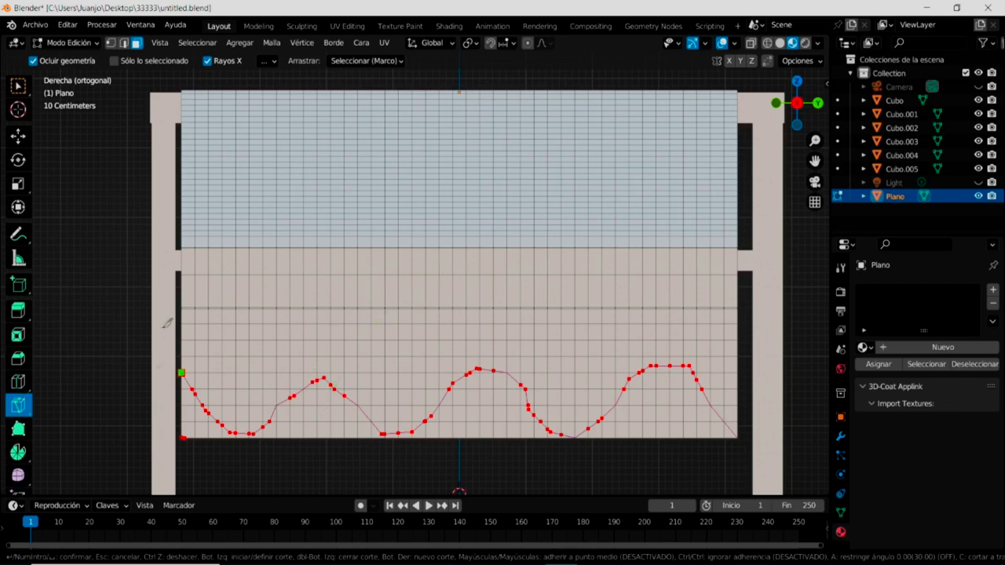
key(Return)
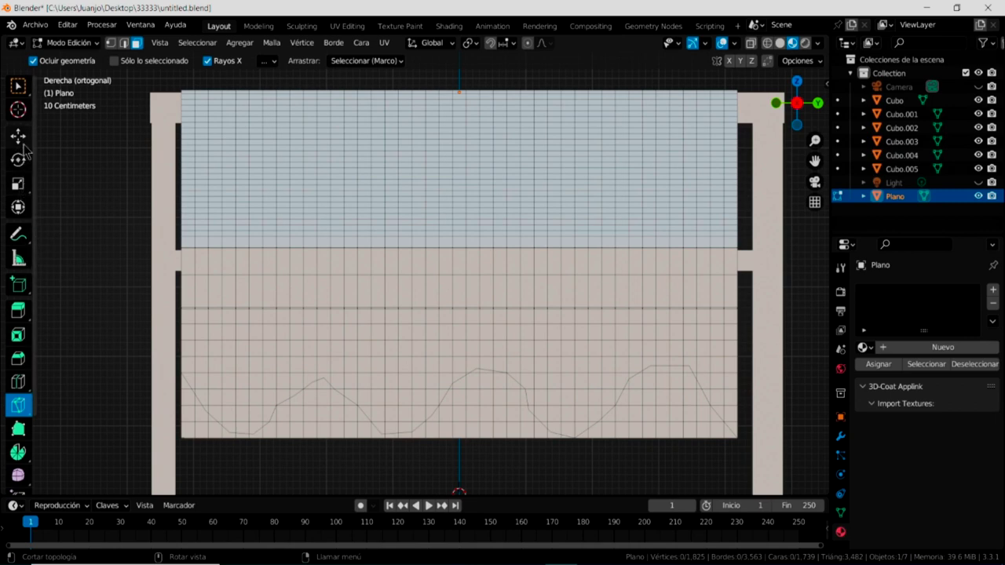
Switch to Select Circle and paint-select the faces under the left corner and first dips
click(19, 86)
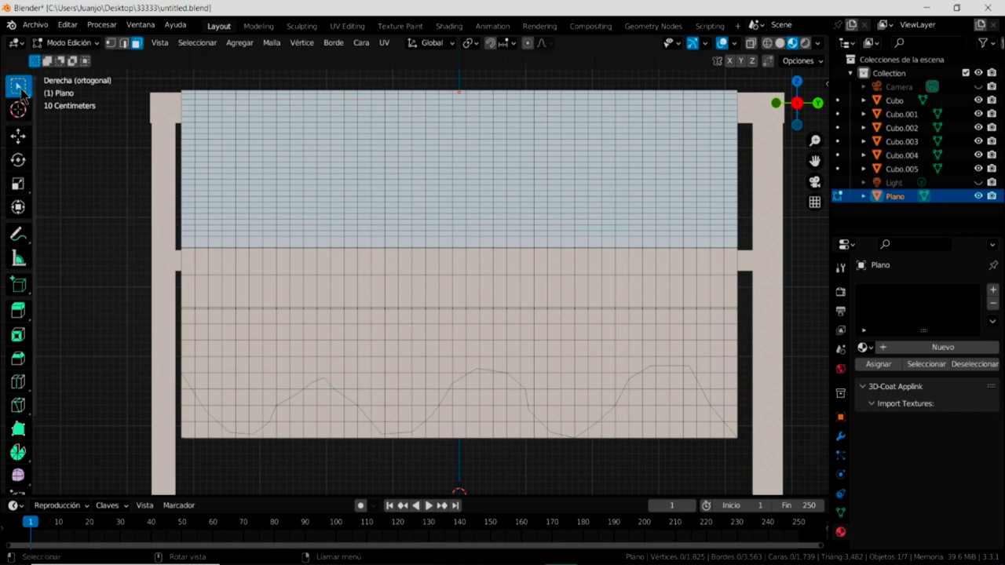
click(22, 90)
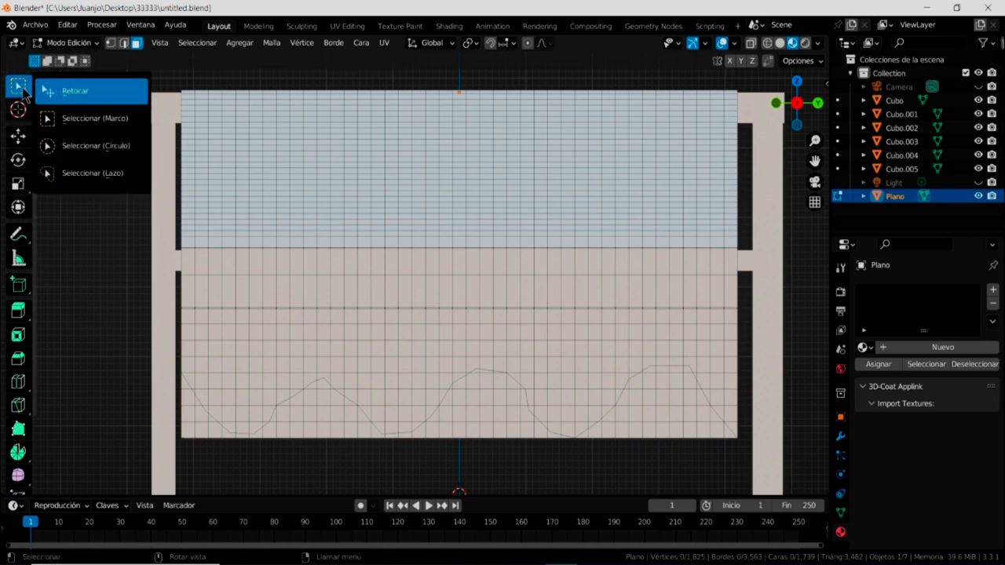
click(89, 146)
drag(193, 442, 177, 405)
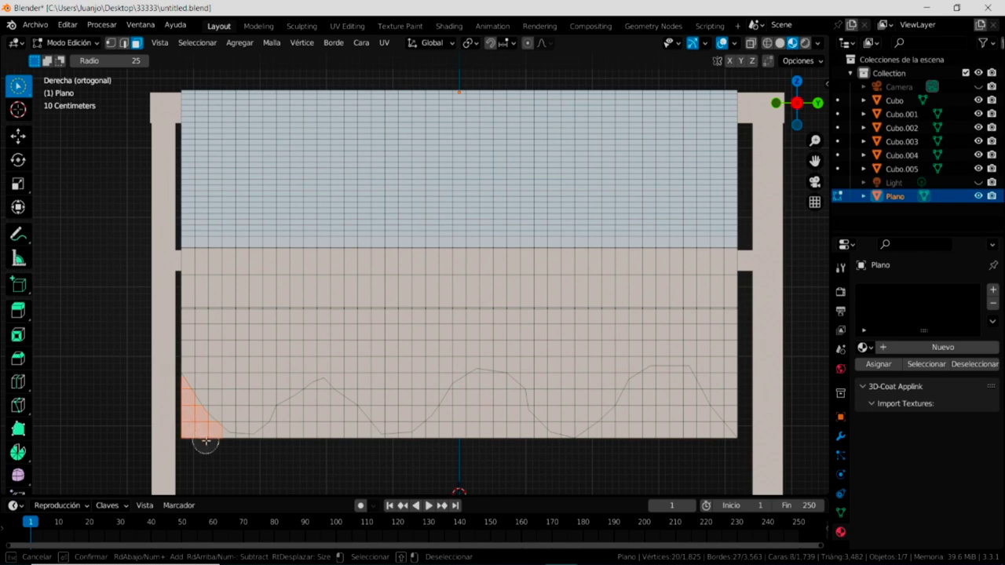
mouse_move(206, 441)
mouse_down()
mouse_move(243, 455)
mouse_move(269, 448)
mouse_move(320, 409)
mouse_up()
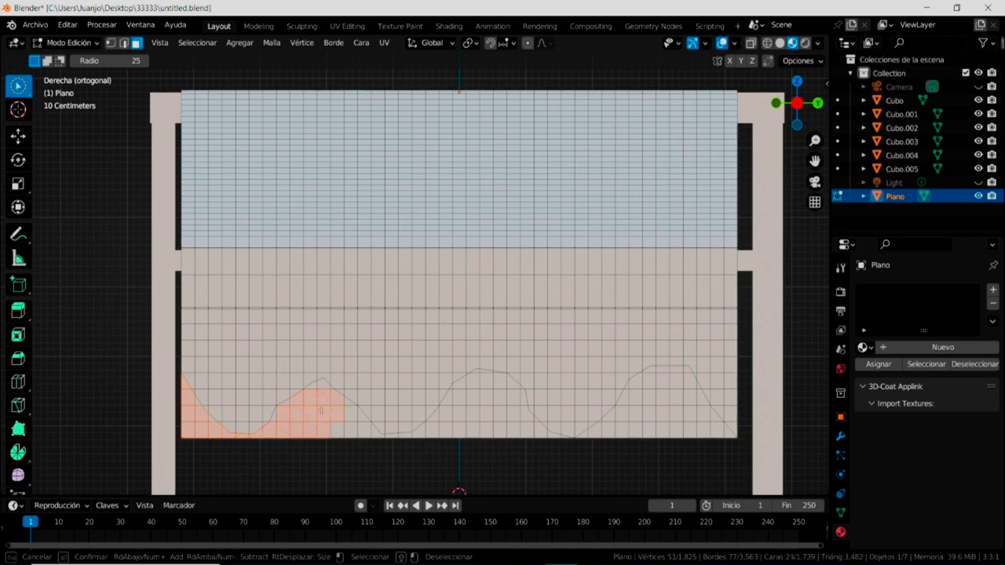
drag(319, 408, 353, 437)
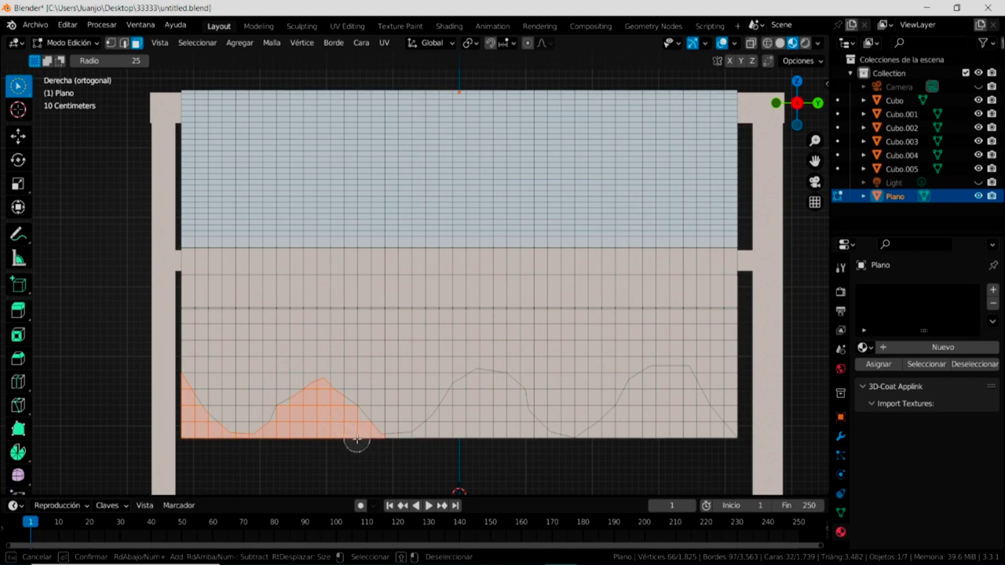
mouse_move(375, 456)
mouse_down()
mouse_move(435, 447)
mouse_move(490, 392)
mouse_move(527, 444)
mouse_move(567, 473)
mouse_move(615, 439)
mouse_move(604, 461)
mouse_move(593, 445)
mouse_move(612, 420)
mouse_move(668, 376)
mouse_move(676, 384)
mouse_up()
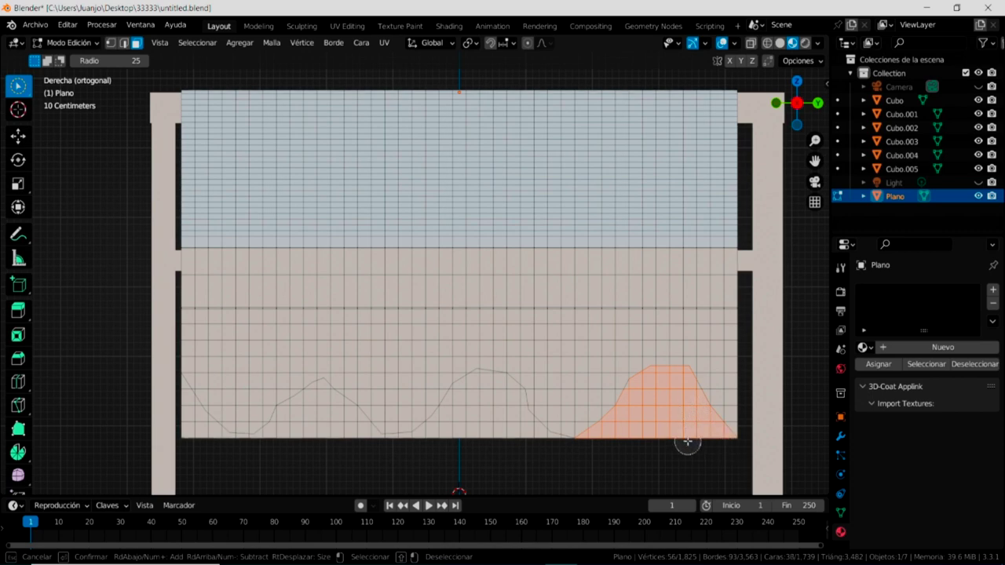
Paint over the remaining faces under each scallop and along the bottom edge
drag(667, 442, 673, 449)
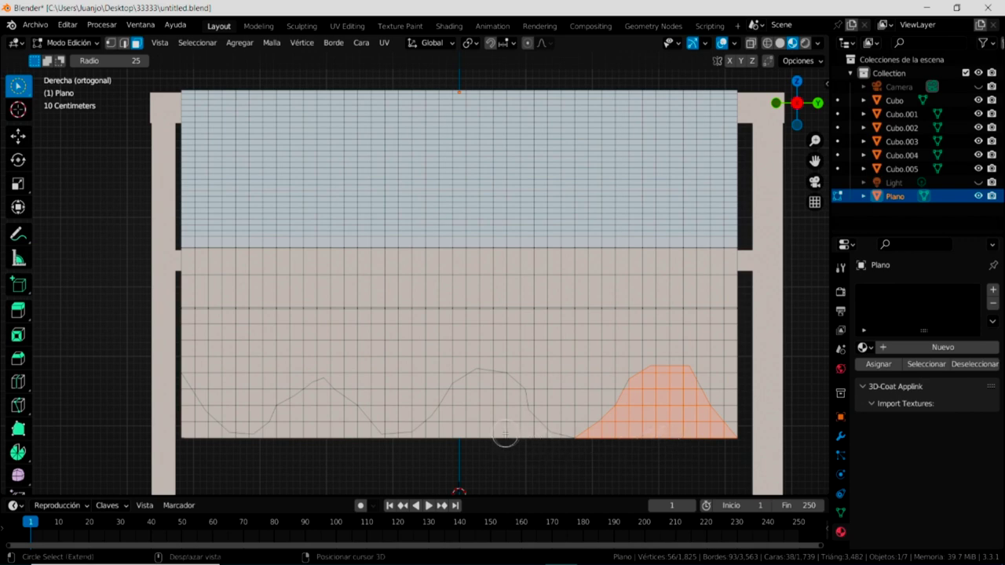
drag(427, 438, 451, 433)
mouse_move(476, 400)
mouse_down()
mouse_move(508, 407)
mouse_move(542, 448)
mouse_move(502, 445)
mouse_move(488, 399)
mouse_move(471, 428)
mouse_up()
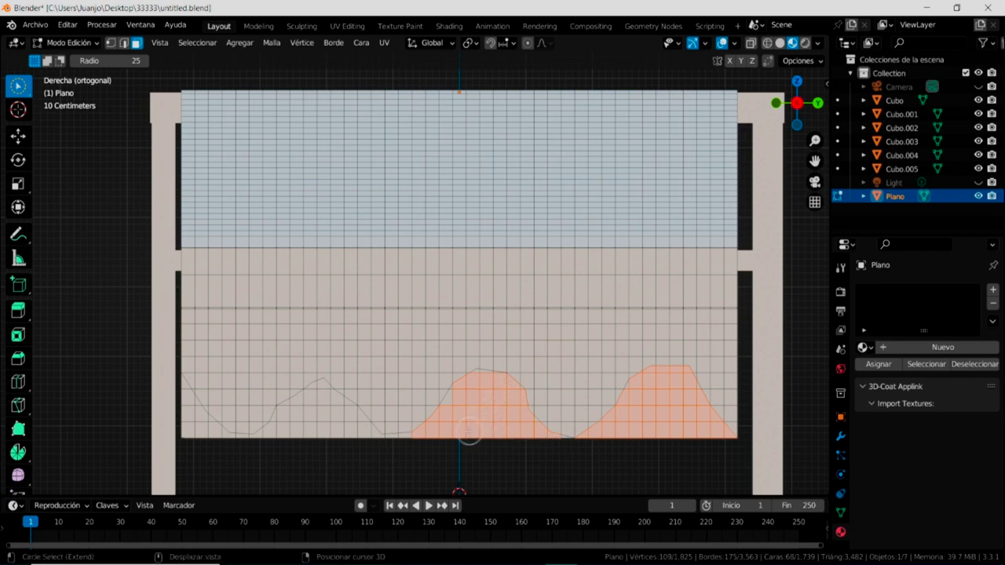
drag(270, 444, 314, 412)
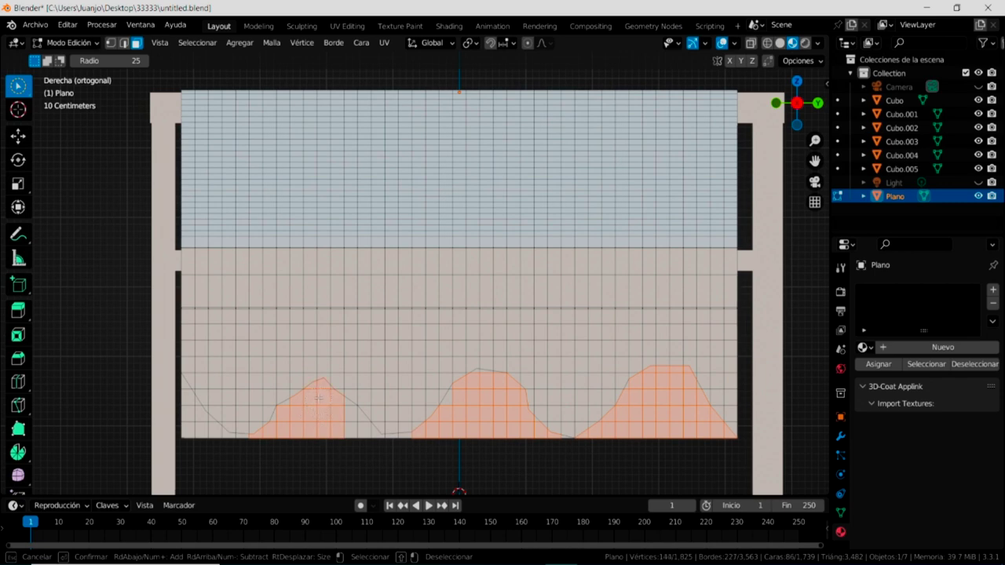
drag(321, 403, 361, 440)
drag(178, 423, 233, 450)
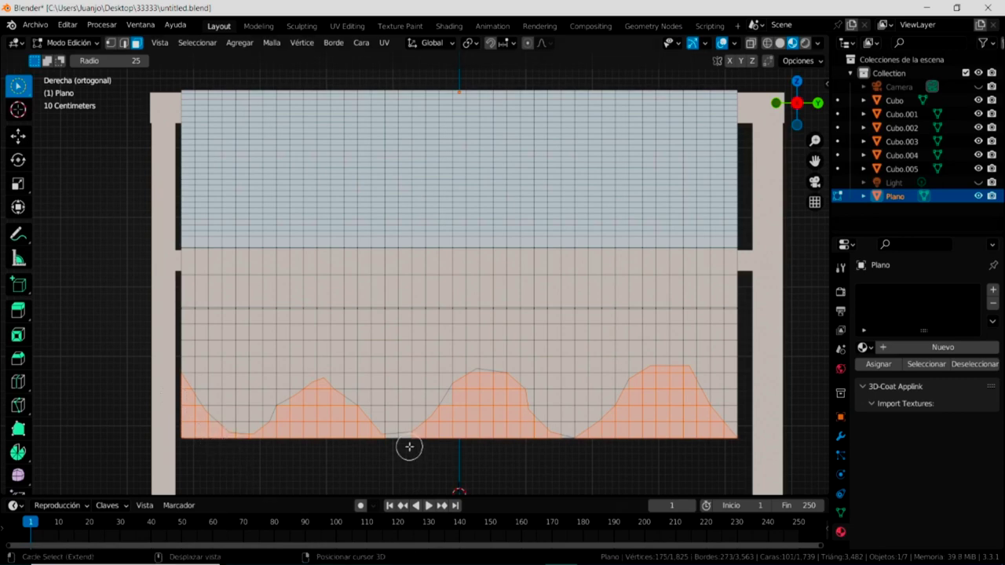
drag(399, 446, 385, 447)
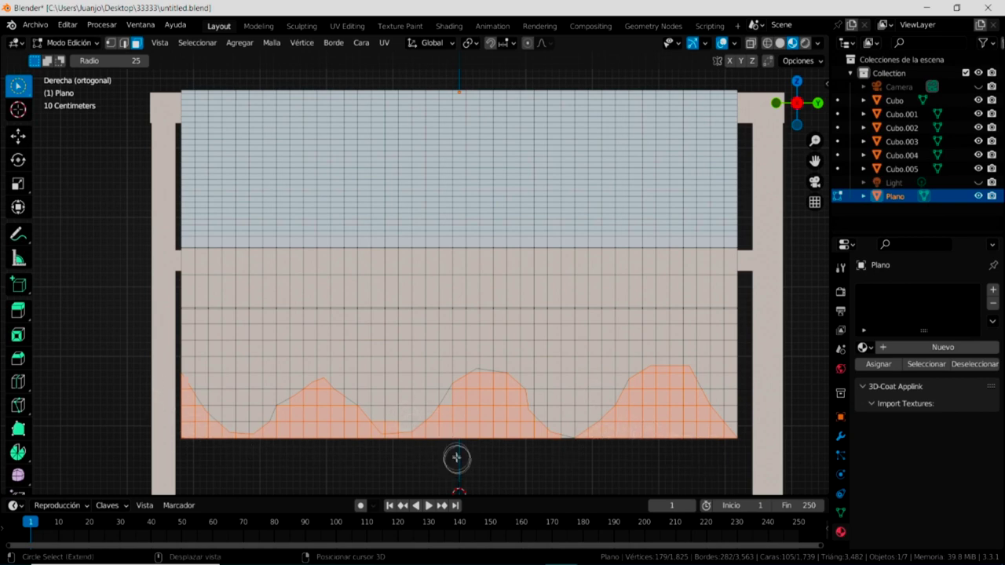
drag(463, 479, 503, 434)
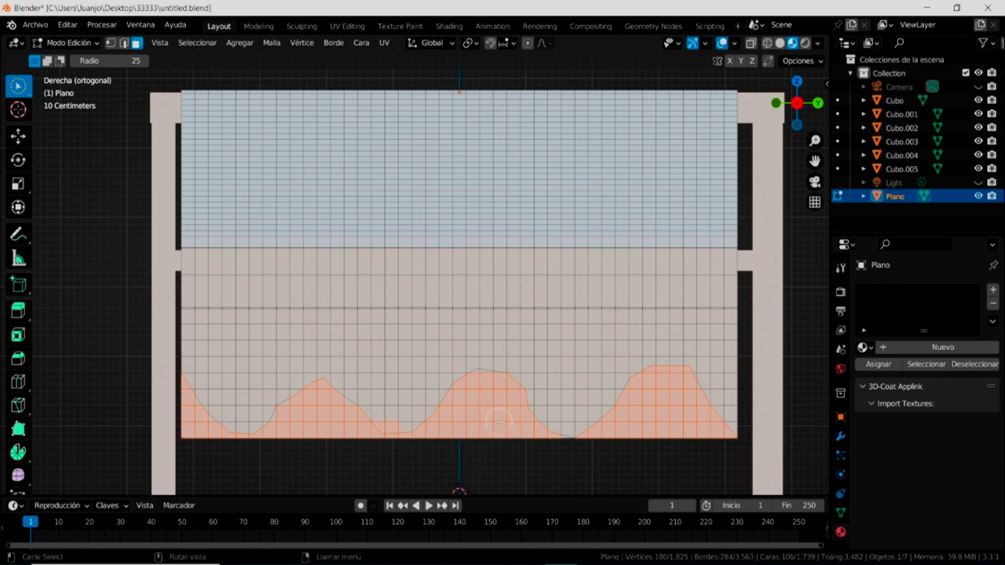
Delete the selected faces below the scallops, then select and delete the leftover stray vertices
key(x)
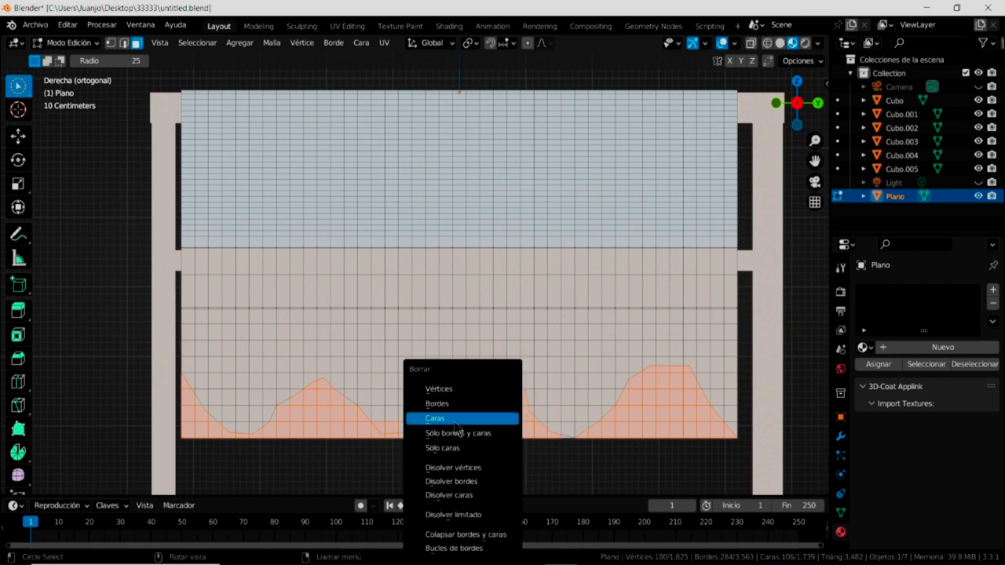
click(455, 419)
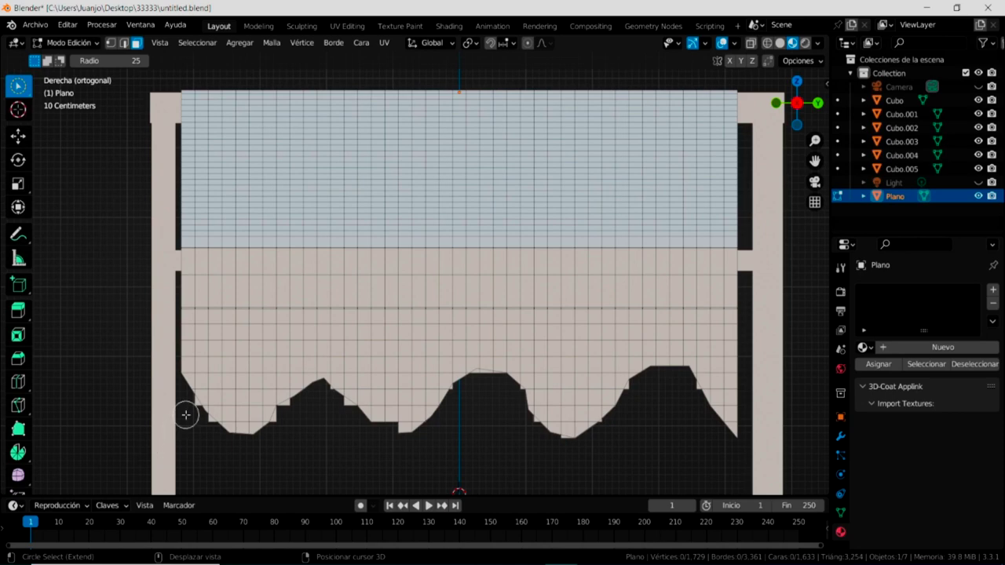
mouse_move(187, 412)
shift+mouse_down()
mouse_move(200, 431)
mouse_move(253, 459)
mouse_move(292, 413)
mouse_move(329, 400)
mouse_move(408, 442)
shift+mouse_up()
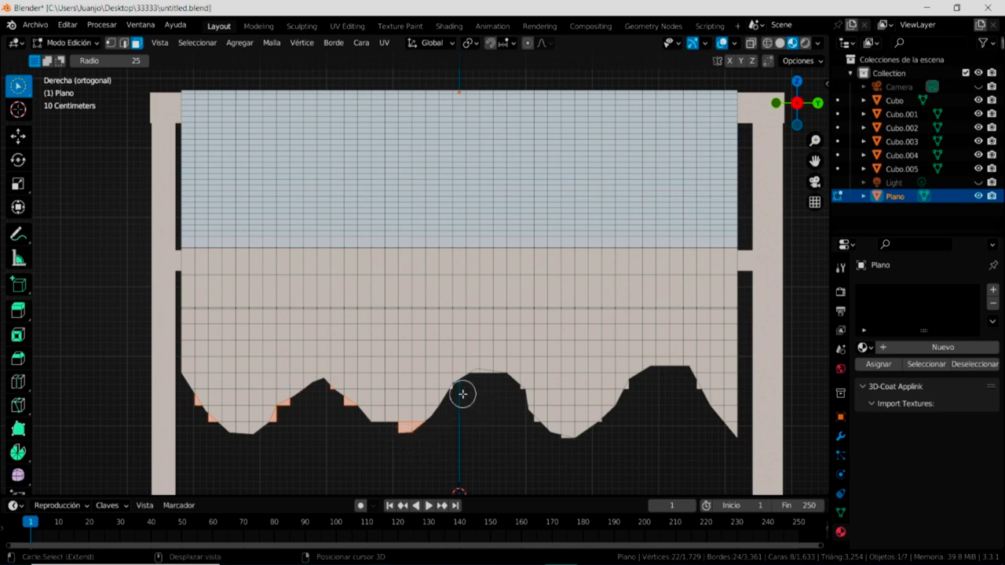
shift+drag(462, 394, 527, 432)
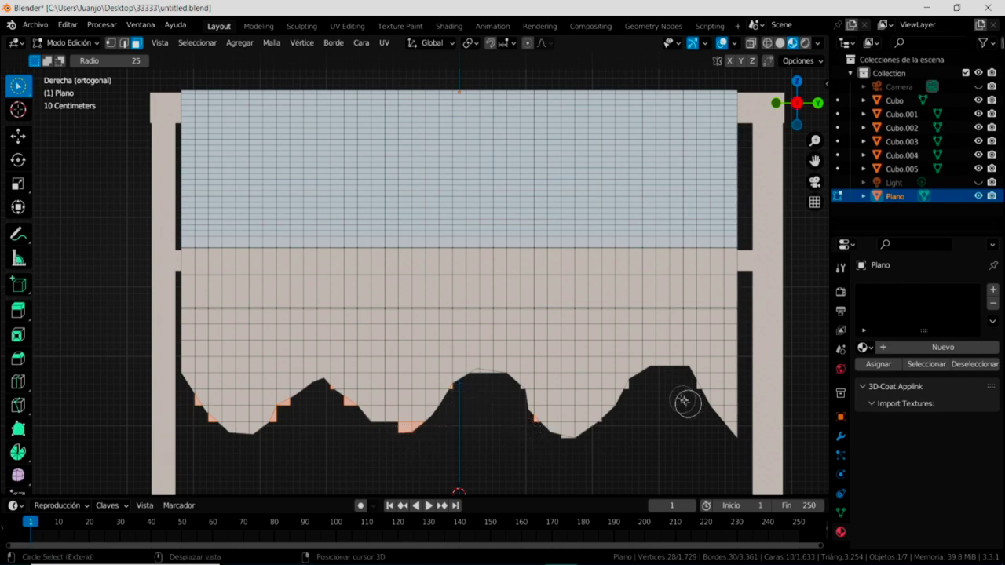
shift+click(638, 393)
shift+click(686, 395)
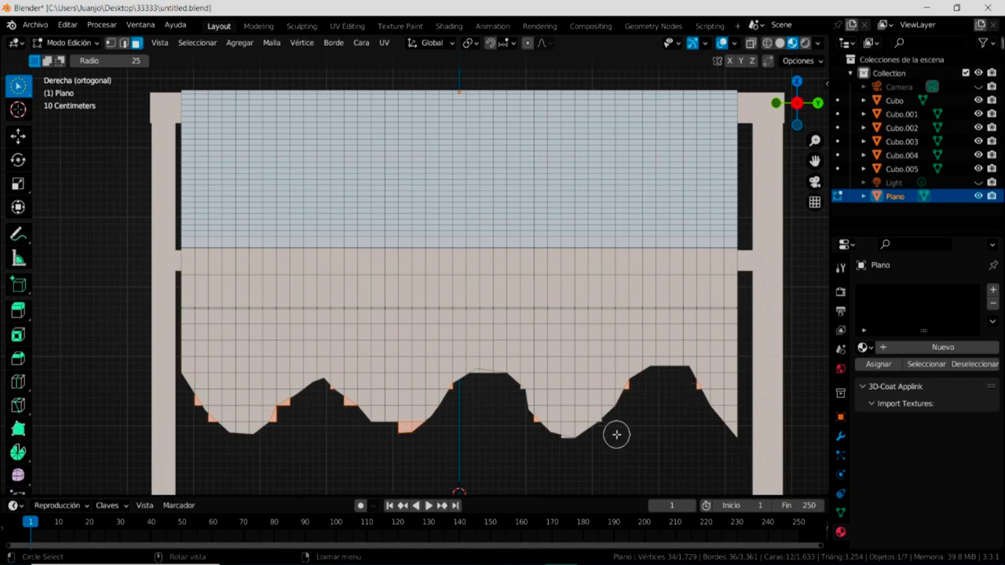
key(x)
click(552, 419)
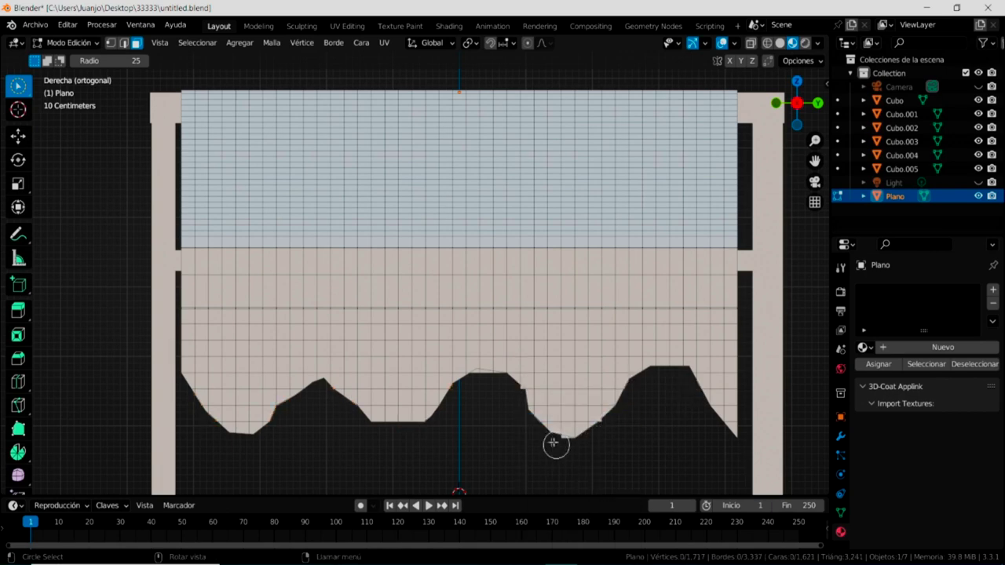
mouse_move(433, 442)
middle_down()
mouse_move(452, 448)
mouse_move(466, 421)
mouse_move(539, 415)
mouse_move(556, 448)
mouse_move(522, 416)
middle_up()
key(c)
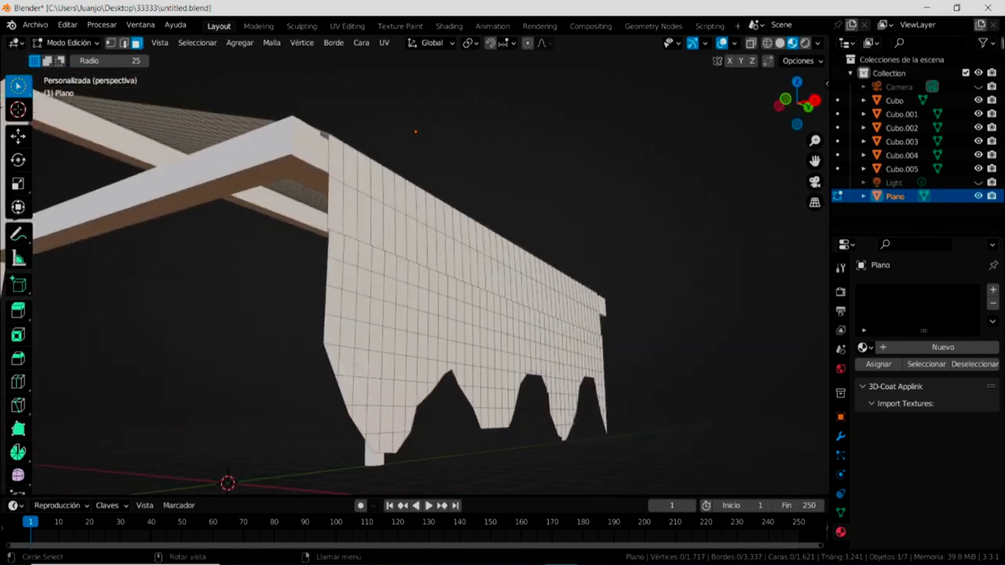
mouse_move(320, 331)
middle_down()
mouse_move(332, 358)
mouse_move(399, 401)
mouse_move(386, 394)
middle_up()
middle_drag(542, 374, 522, 374)
mouse_move(392, 375)
middle_down()
mouse_move(397, 263)
mouse_move(384, 283)
middle_up()
scroll(381, 291, down, 2)
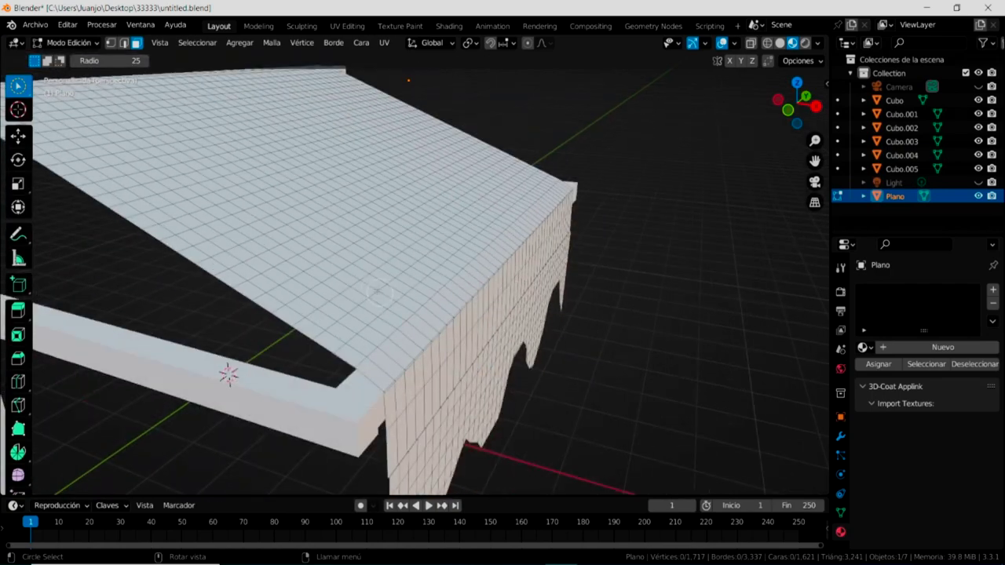
scroll(377, 294, down, 3)
scroll(491, 354, down, 3)
mouse_move(492, 341)
middle_down()
mouse_move(574, 310)
mouse_move(603, 328)
mouse_move(544, 354)
mouse_move(477, 316)
middle_up()
scroll(444, 310, up, 2)
mouse_move(466, 431)
middle_down()
mouse_move(504, 426)
mouse_move(389, 334)
middle_up()
scroll(387, 334, down, 2)
scroll(389, 329, up, 4)
scroll(389, 326, up, 2)
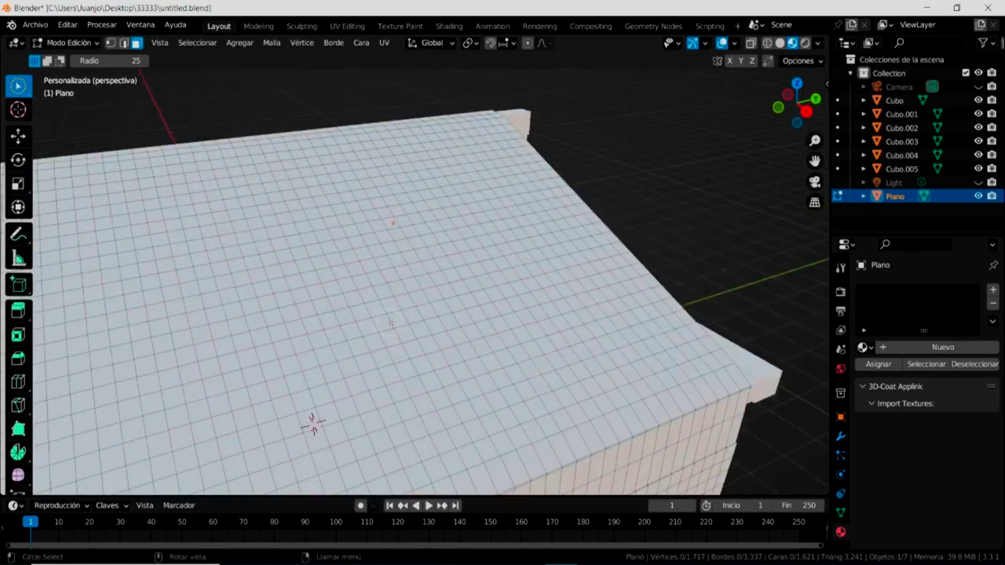
scroll(392, 322, down, 4)
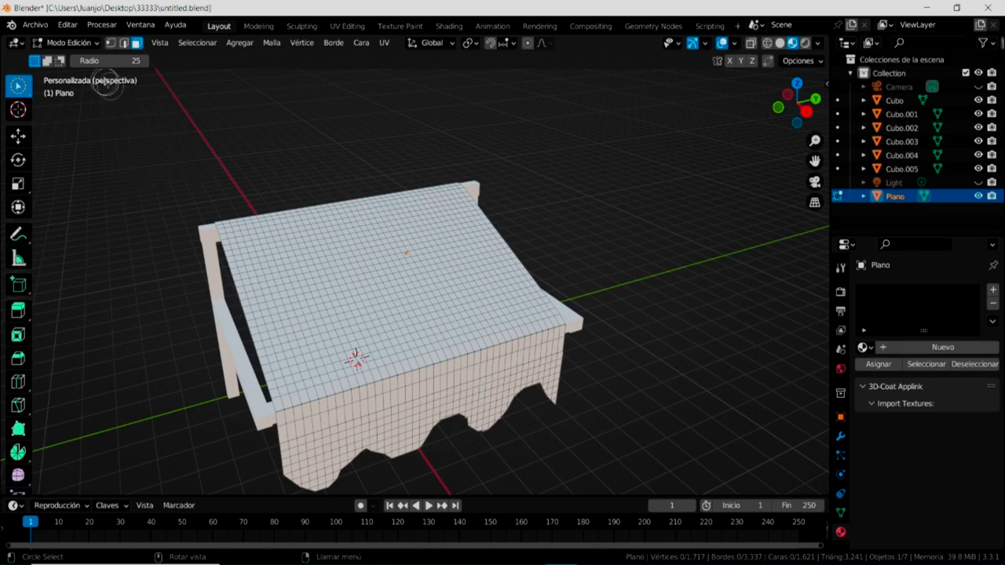
click(94, 45)
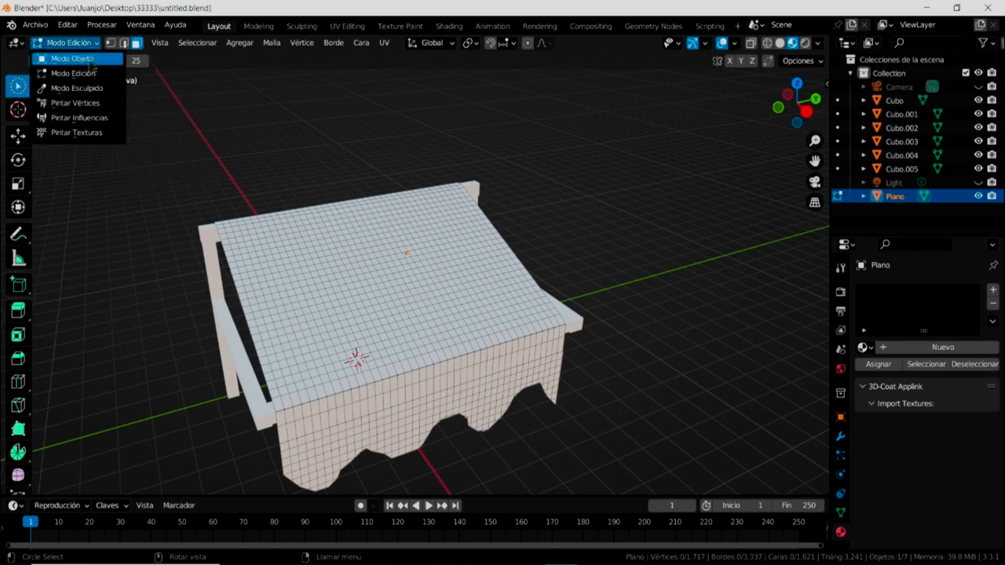
Switch the awning to Weight Paint mode and orbit around the frame and cloth
click(91, 123)
middle_drag(317, 151, 431, 153)
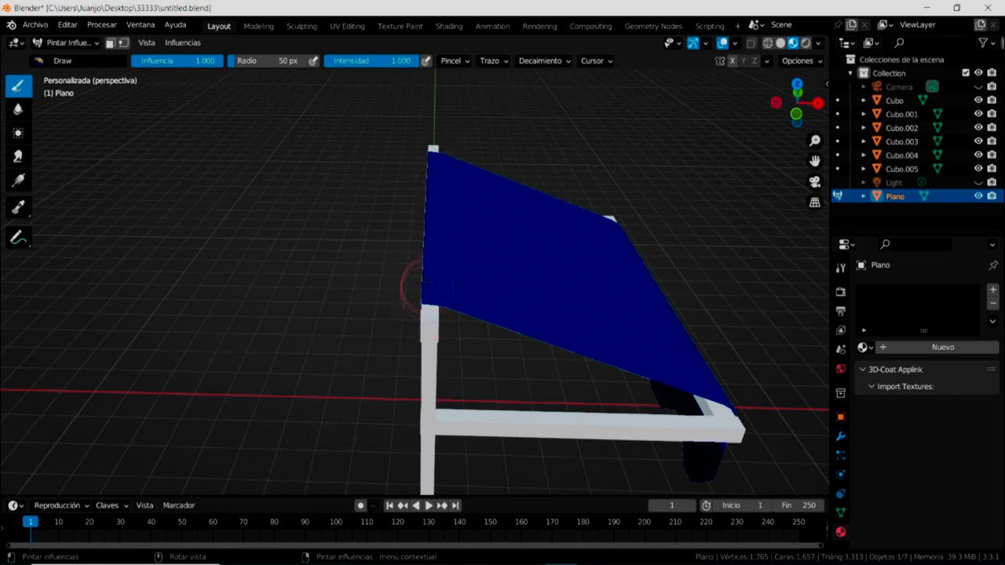
mouse_move(754, 306)
middle_down()
mouse_move(706, 294)
mouse_move(616, 397)
middle_up()
mouse_move(541, 385)
middle_down()
mouse_move(641, 375)
mouse_move(607, 378)
middle_up()
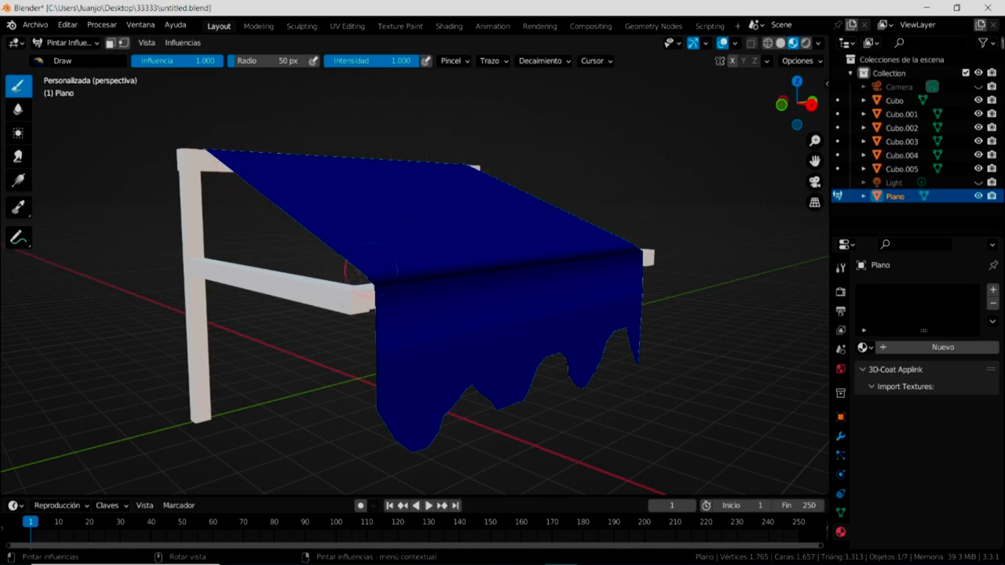
middle_drag(309, 342, 273, 373)
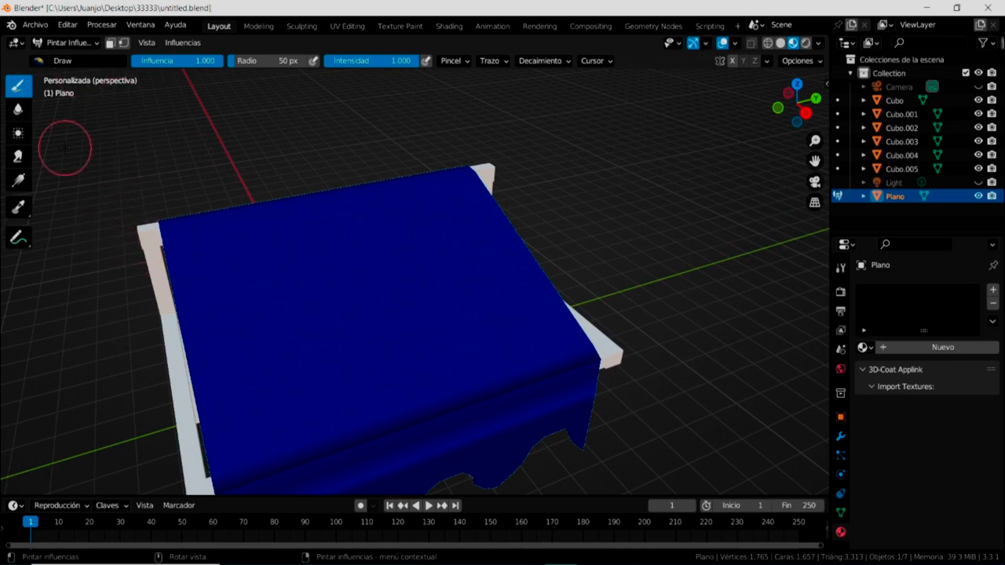
click(95, 49)
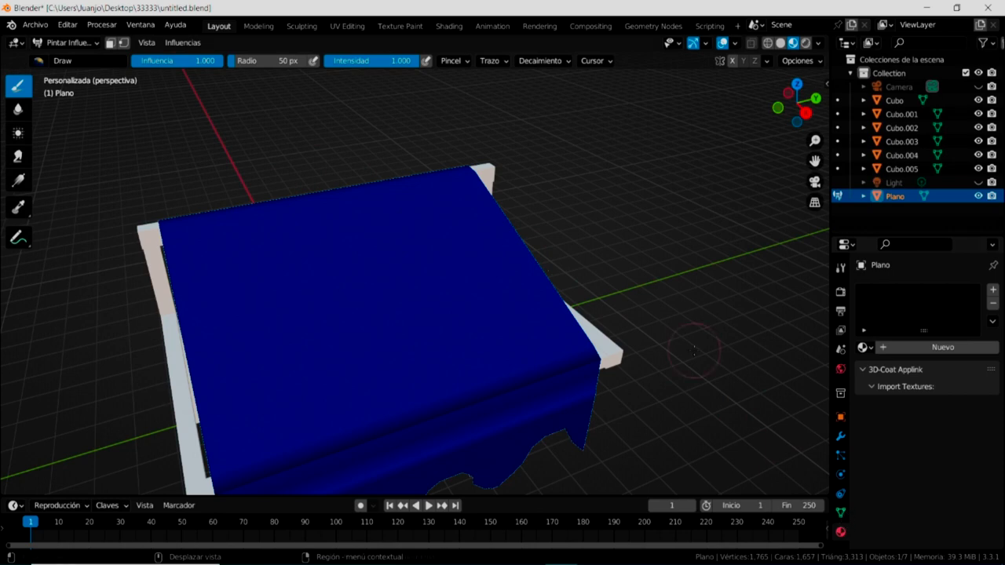
mouse_move(343, 134)
middle_down()
mouse_move(402, 154)
mouse_move(543, 161)
middle_up()
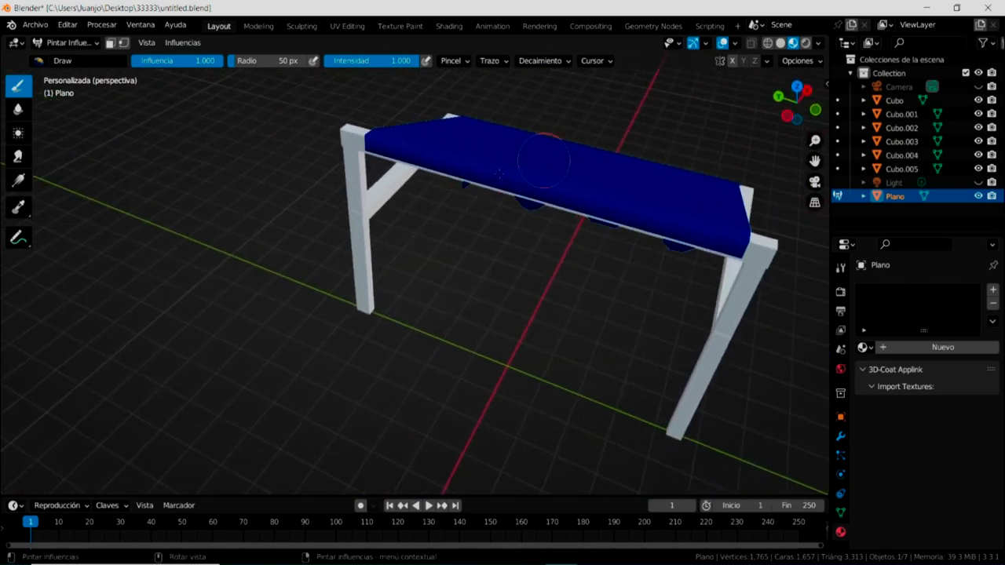
Paint weight along the top's front edge and the hanging flap's fold line
drag(365, 135, 749, 238)
mouse_move(581, 267)
middle_down()
mouse_move(423, 230)
mouse_move(384, 232)
middle_up()
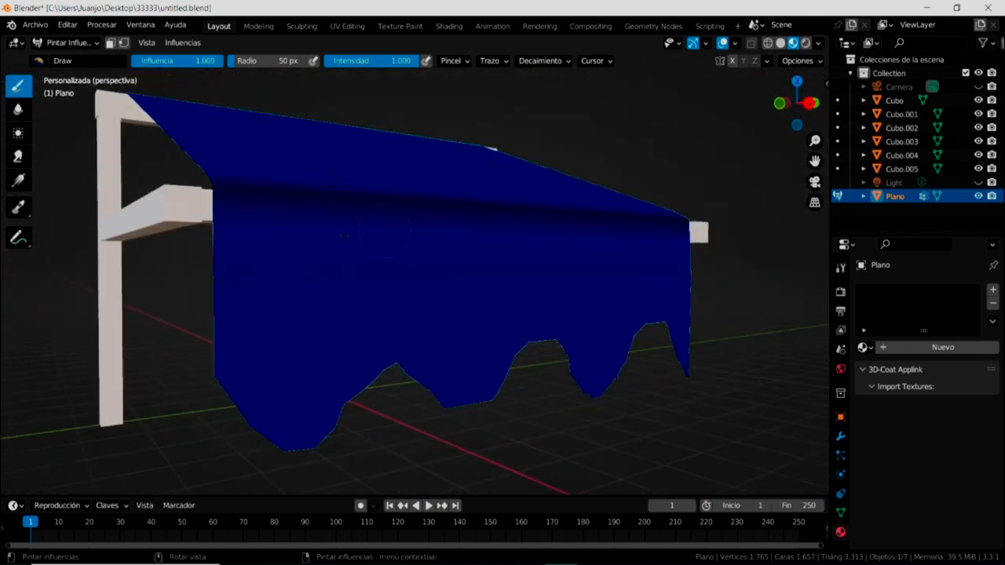
middle_drag(352, 272, 308, 282)
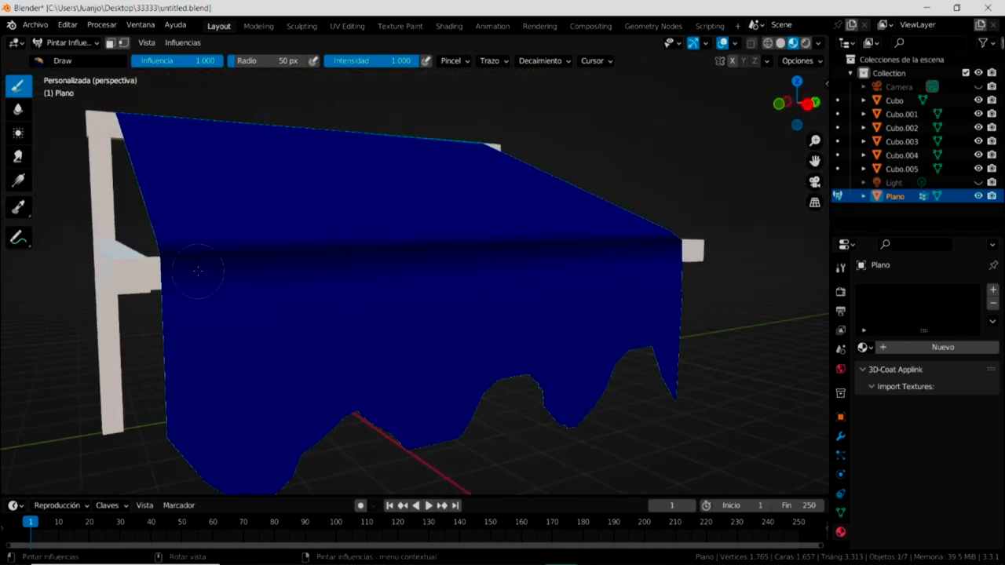
mouse_move(158, 264)
mouse_down()
mouse_move(486, 263)
mouse_move(351, 265)
mouse_up()
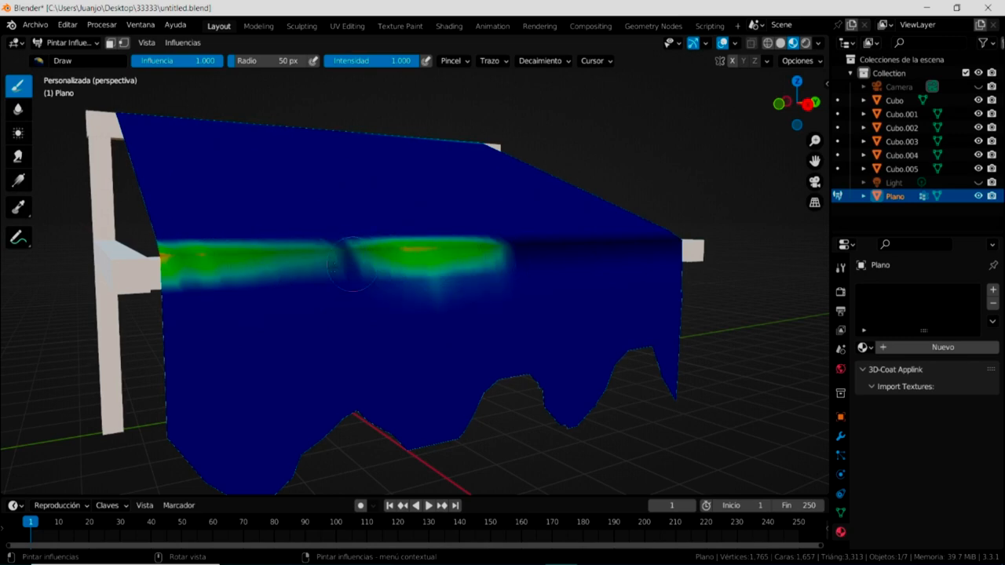
Extend the weight stroke across the fold and show the mesh's vertex groups in Object Data properties
mouse_move(605, 237)
mouse_down()
mouse_move(612, 249)
mouse_move(679, 247)
mouse_move(530, 255)
mouse_up()
middle_drag(529, 255, 474, 298)
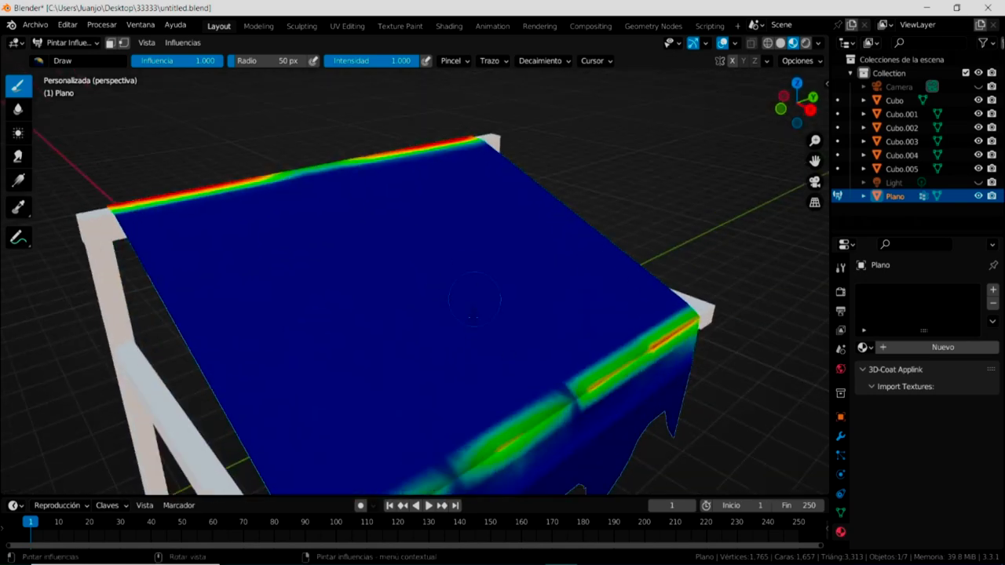
middle_drag(615, 368, 648, 338)
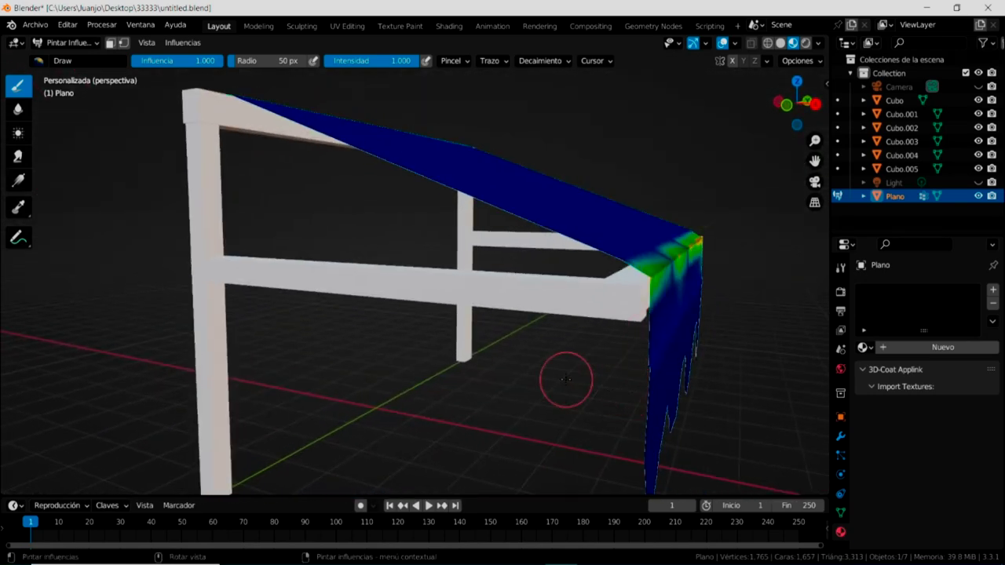
mouse_move(565, 377)
middle_down()
mouse_move(471, 359)
mouse_move(441, 306)
mouse_move(292, 247)
middle_up()
scroll(471, 359, down, 5)
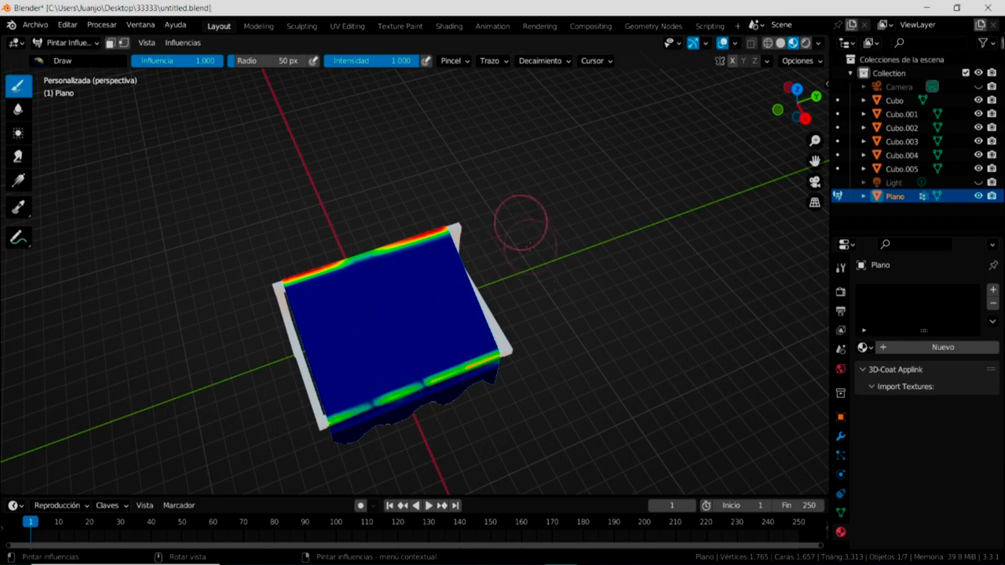
click(841, 513)
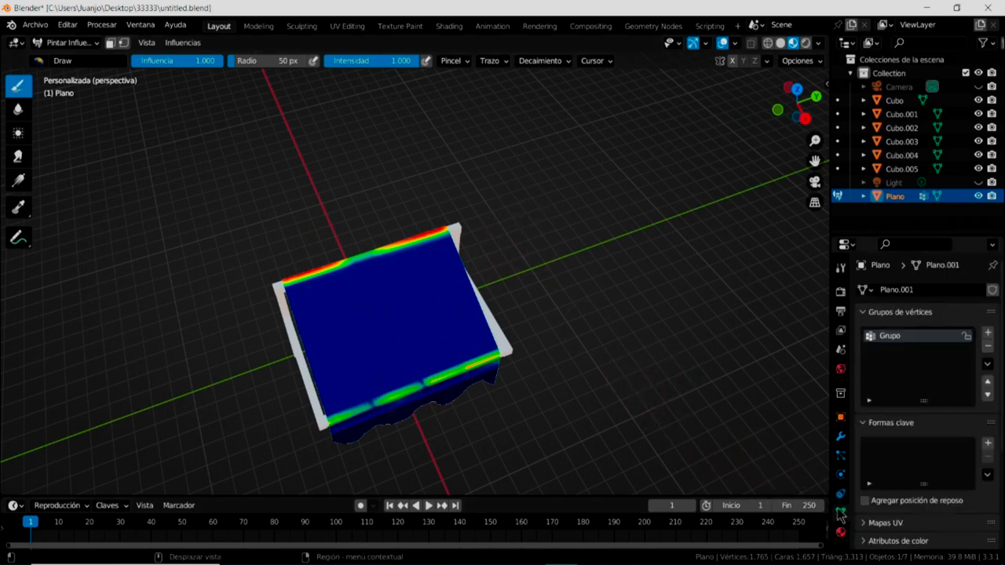
Rename the vertex group 'Grupo' to 'Sujeccion'
double_click(896, 337)
text(Sujeccion)
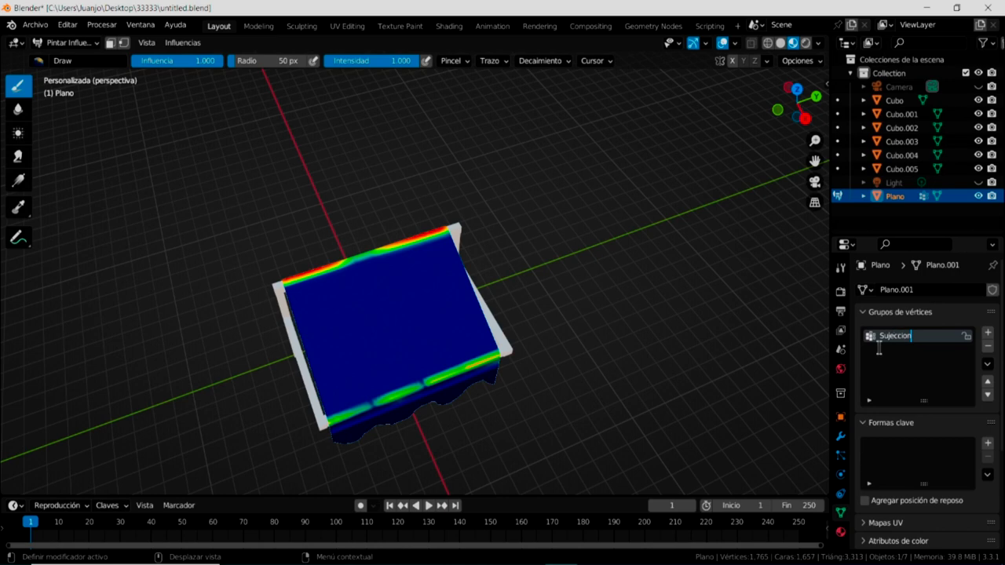
click(689, 404)
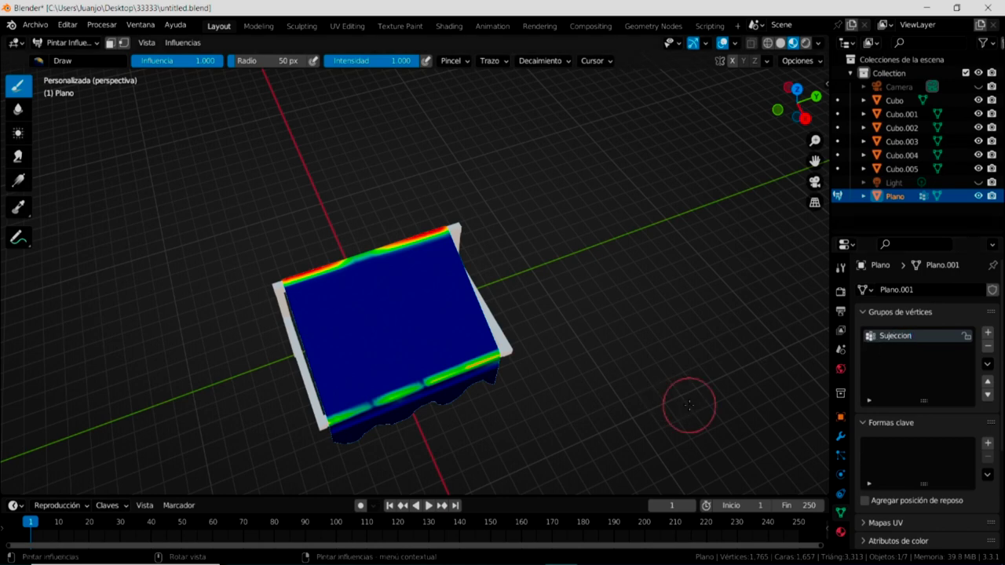
right_click(689, 405)
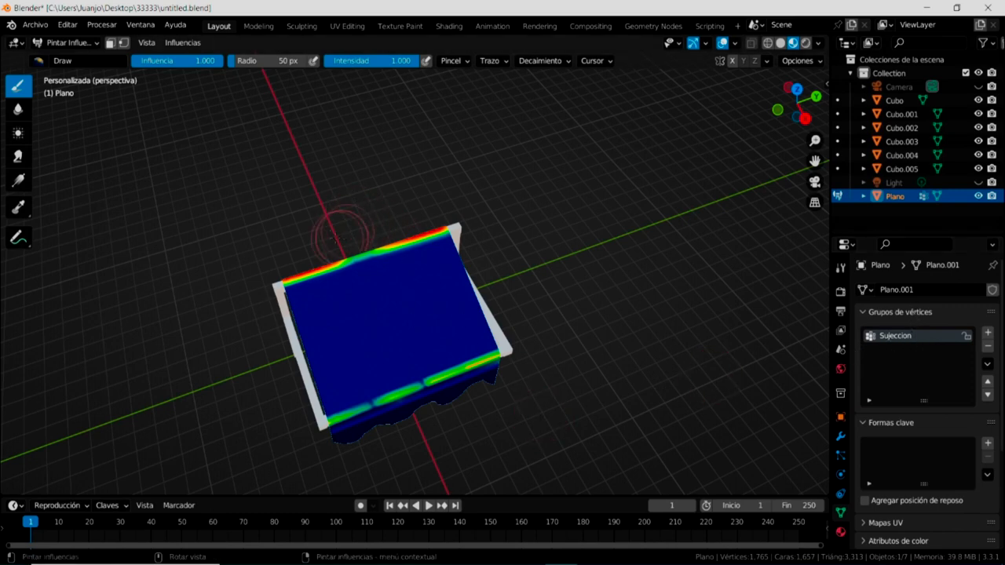
Switch the awning from Weight Paint back to Object Mode and orbit the view
click(90, 44)
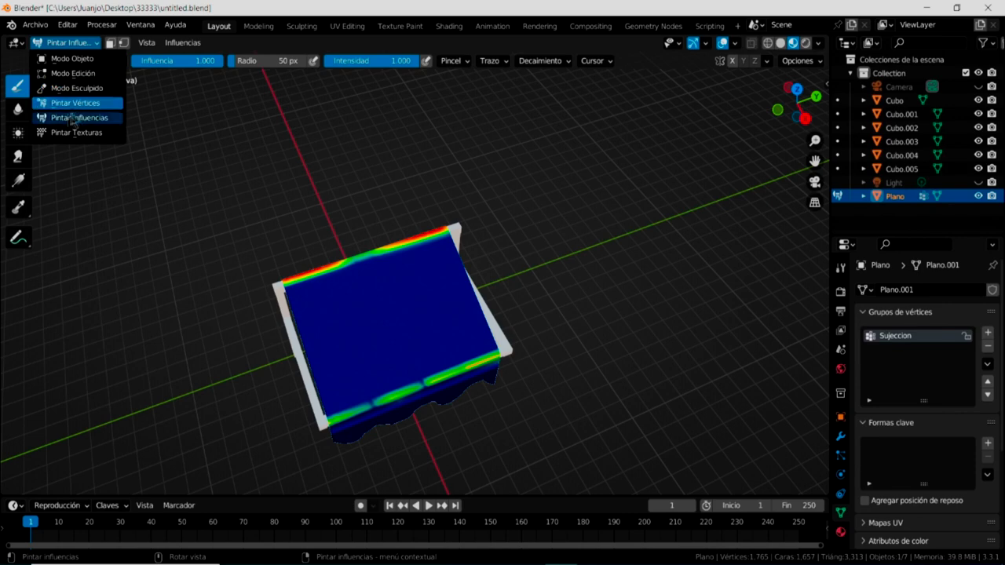
middle_drag(233, 340, 264, 292)
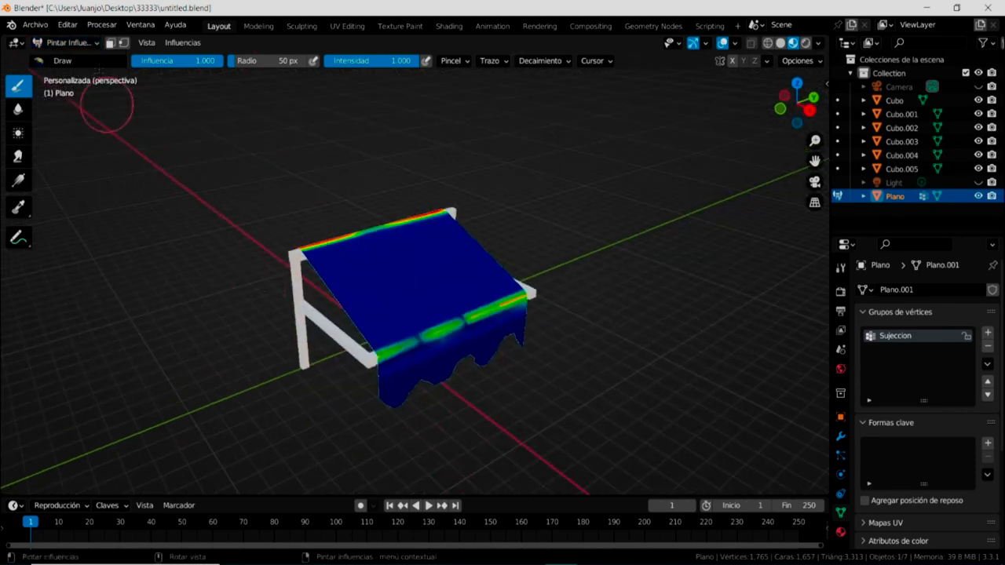
click(96, 45)
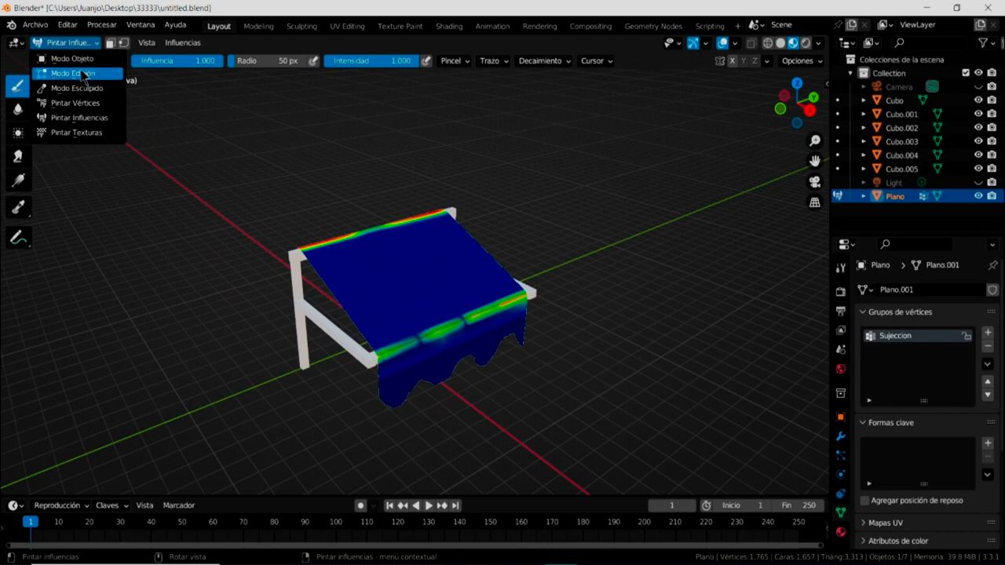
click(70, 59)
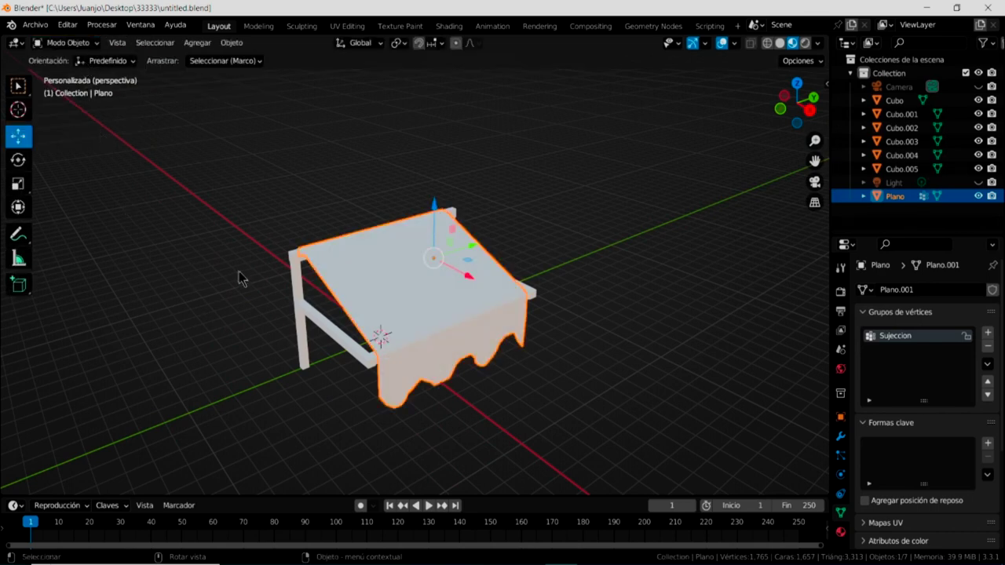
mouse_move(234, 318)
middle_down()
mouse_move(278, 309)
mouse_move(259, 300)
middle_up()
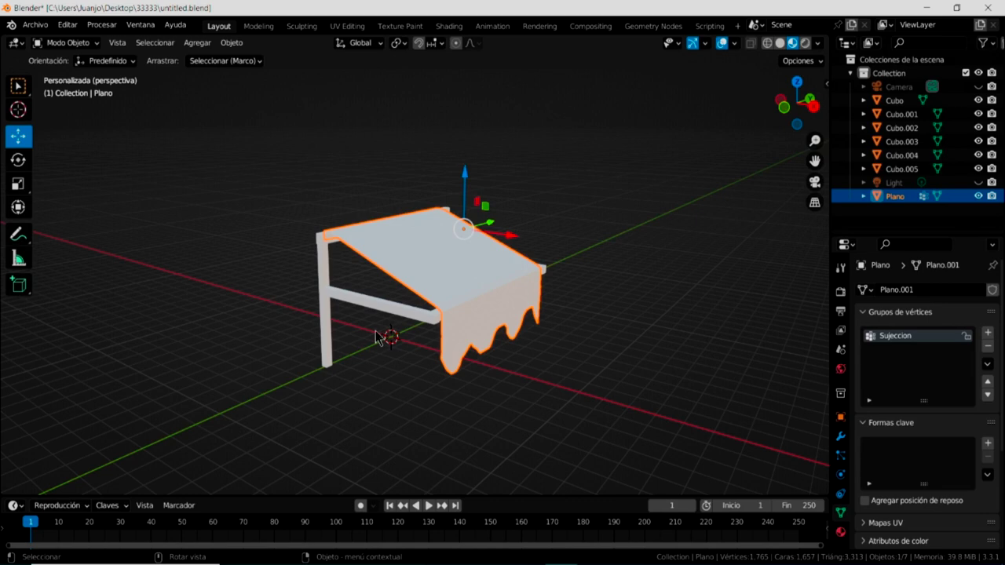
middle_drag(498, 383, 496, 379)
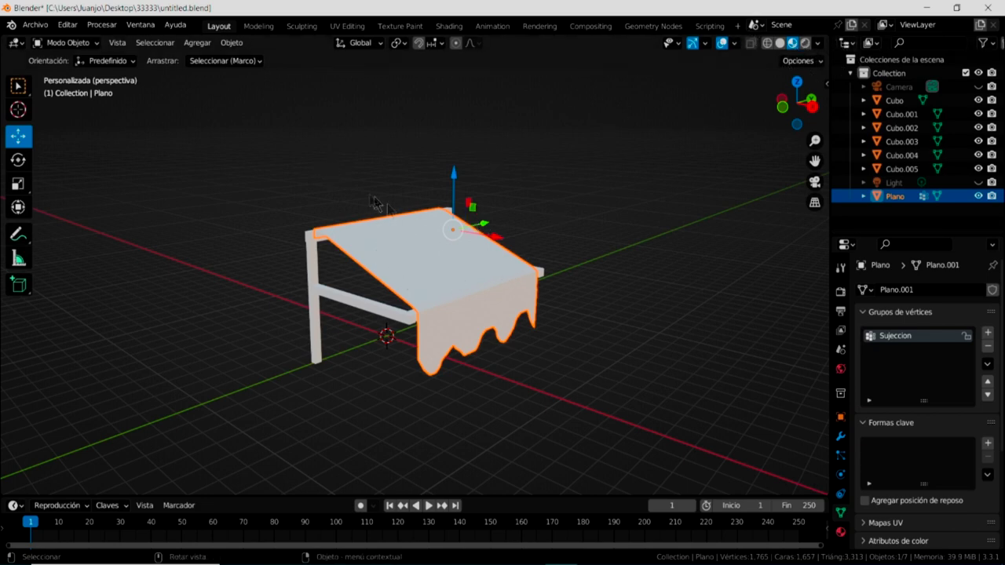
Give the awning a new material with an Image Texture base colour and browse for the image
click(841, 533)
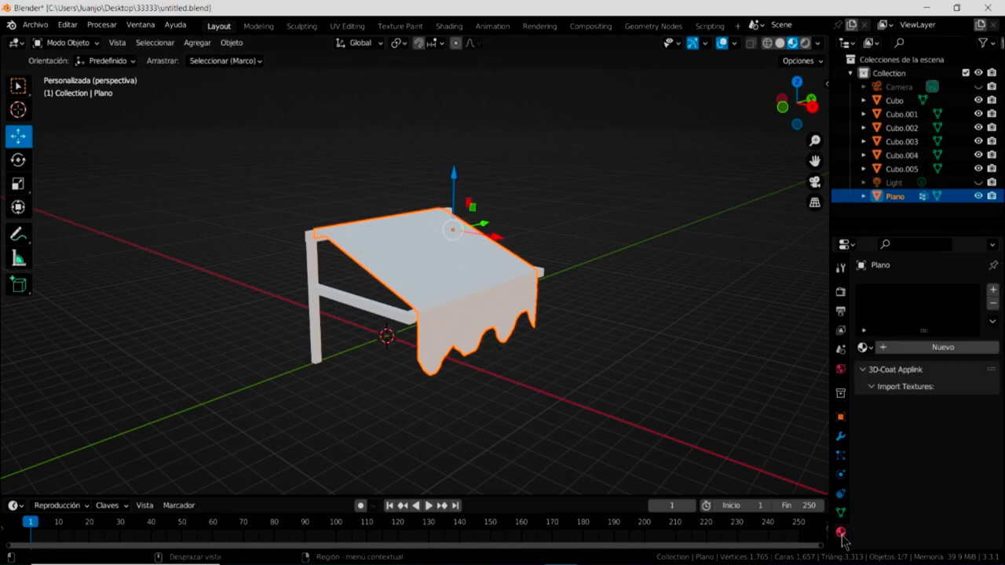
click(901, 348)
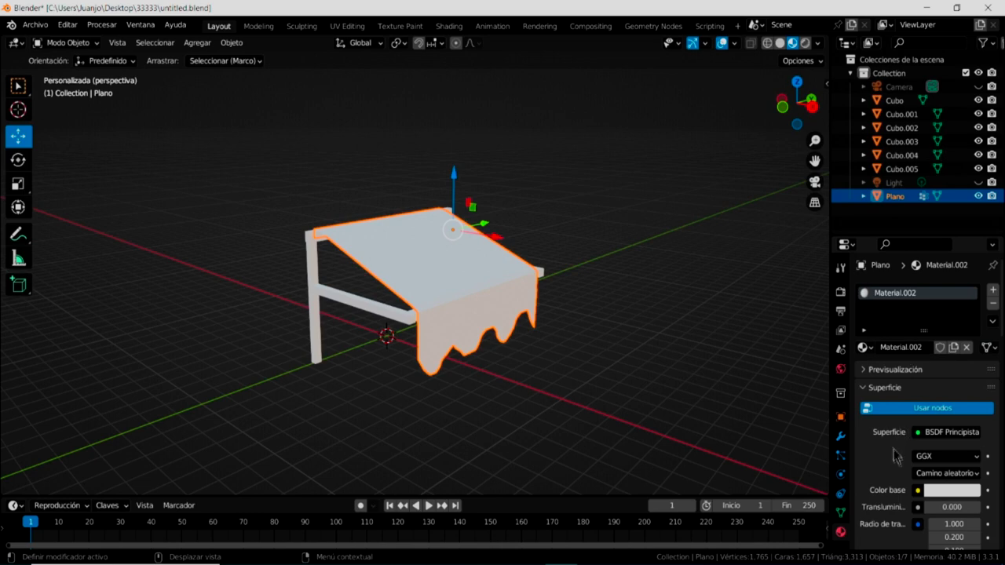
click(917, 490)
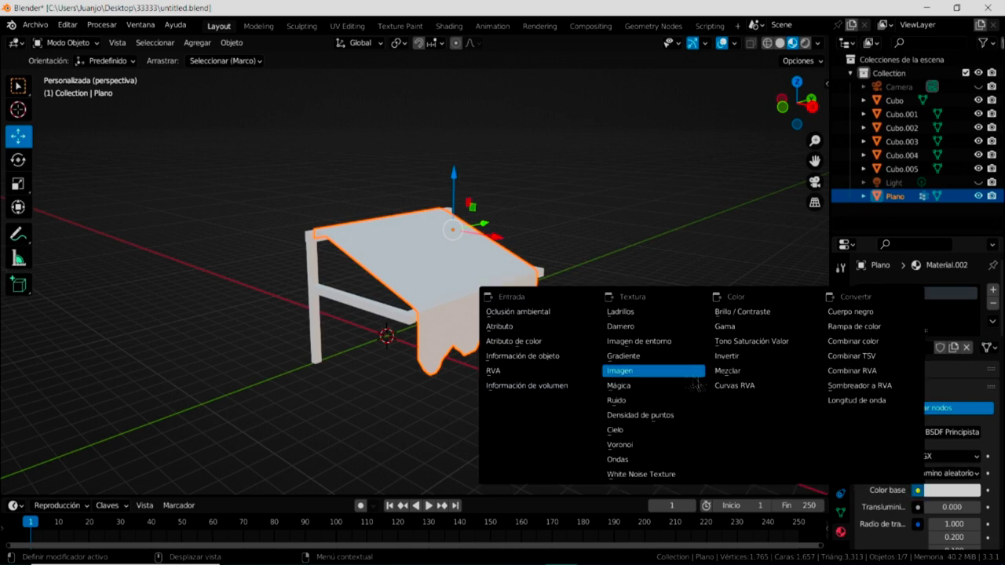
click(621, 372)
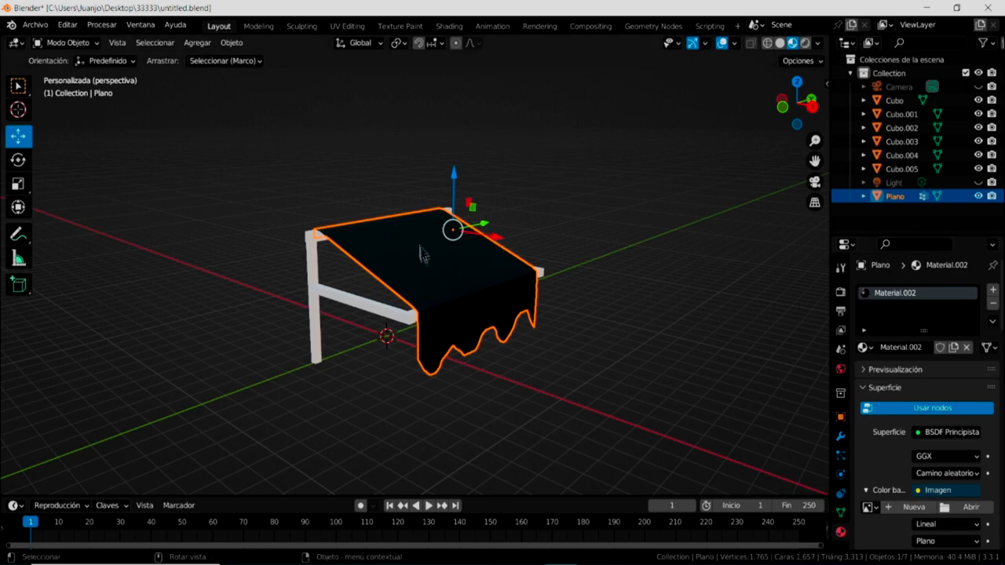
shift+middle_drag(568, 410, 557, 394)
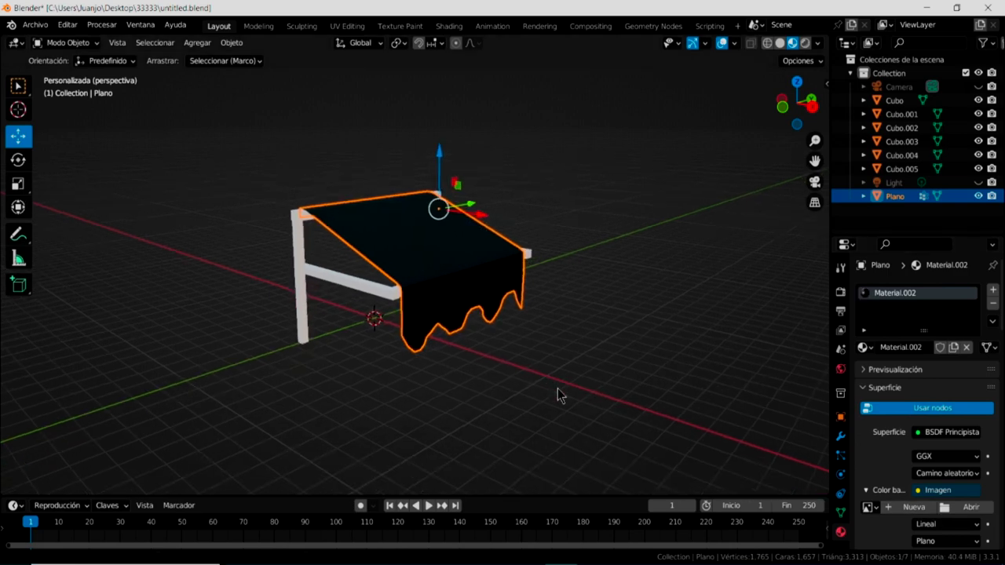
click(945, 508)
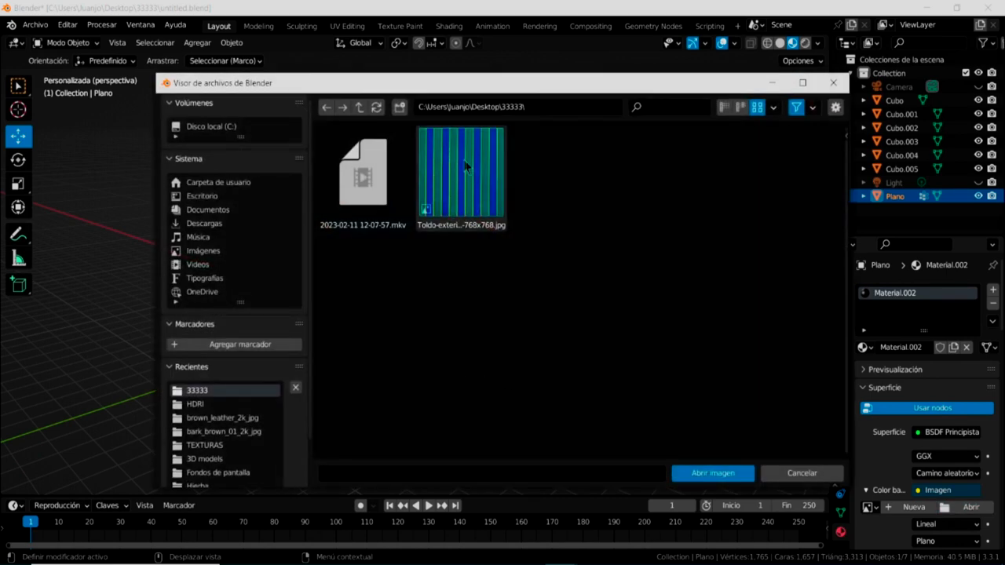
Load the Toldo-exterior striped image as the awning material's base colour texture
click(463, 190)
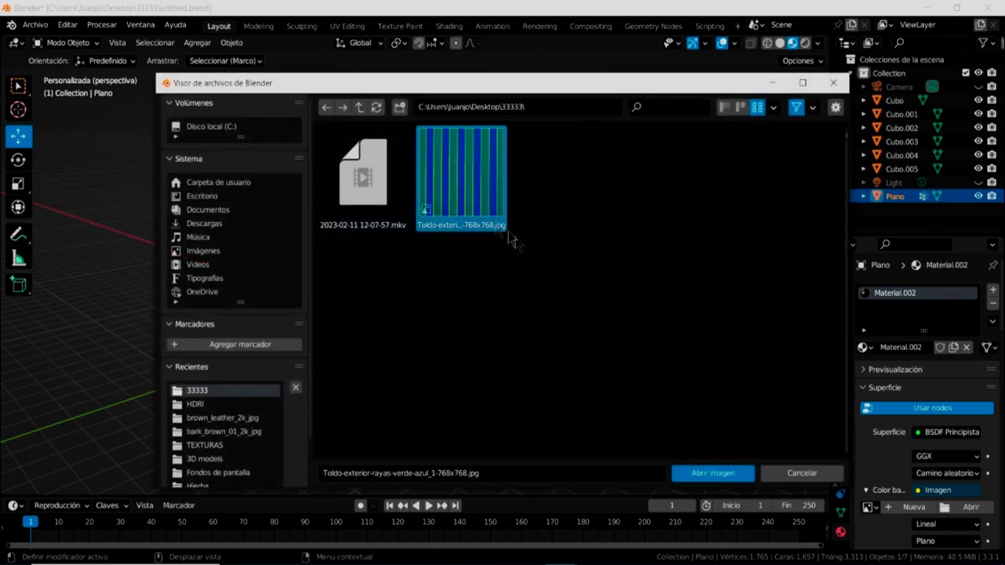
click(713, 474)
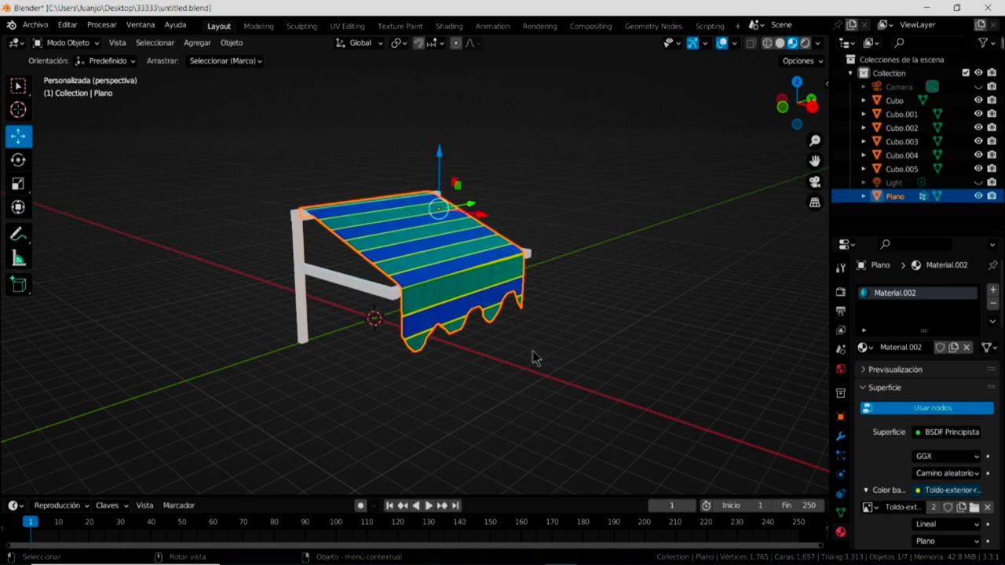
mouse_move(534, 371)
middle_down()
mouse_move(514, 391)
mouse_move(489, 366)
middle_up()
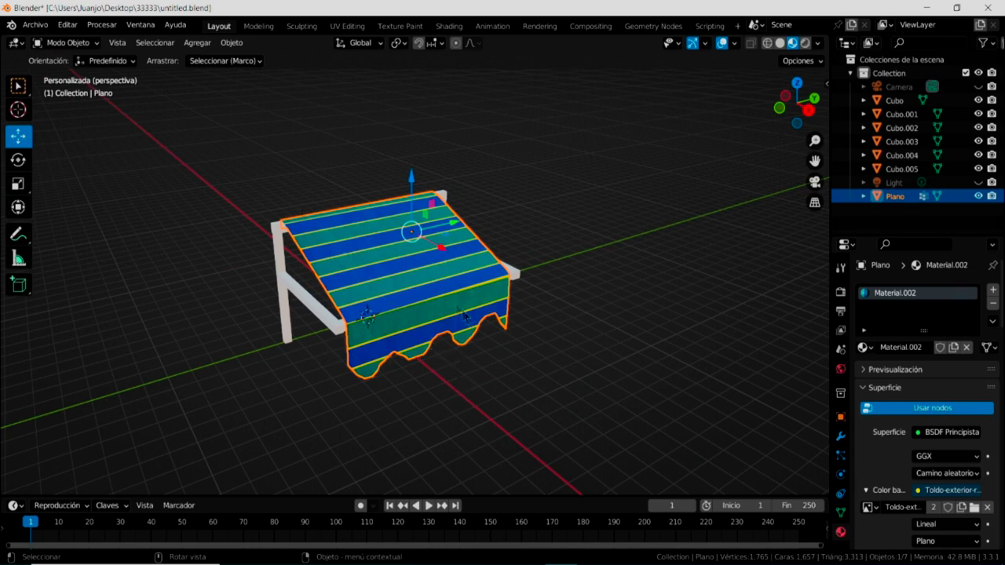
click(346, 29)
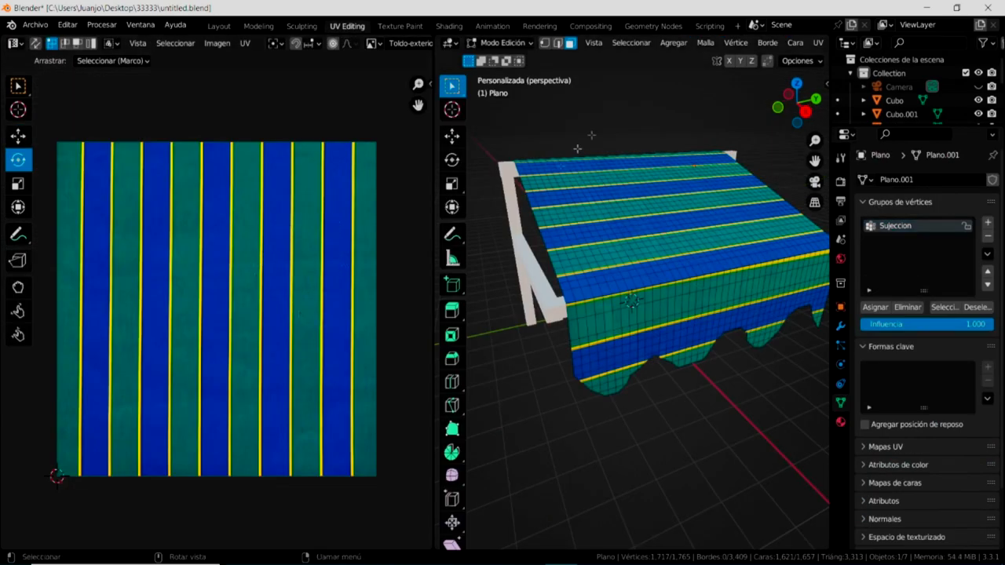
Resize the 3D view and UV editor areas and select all to show the awning's UVs
drag(431, 236, 56, 233)
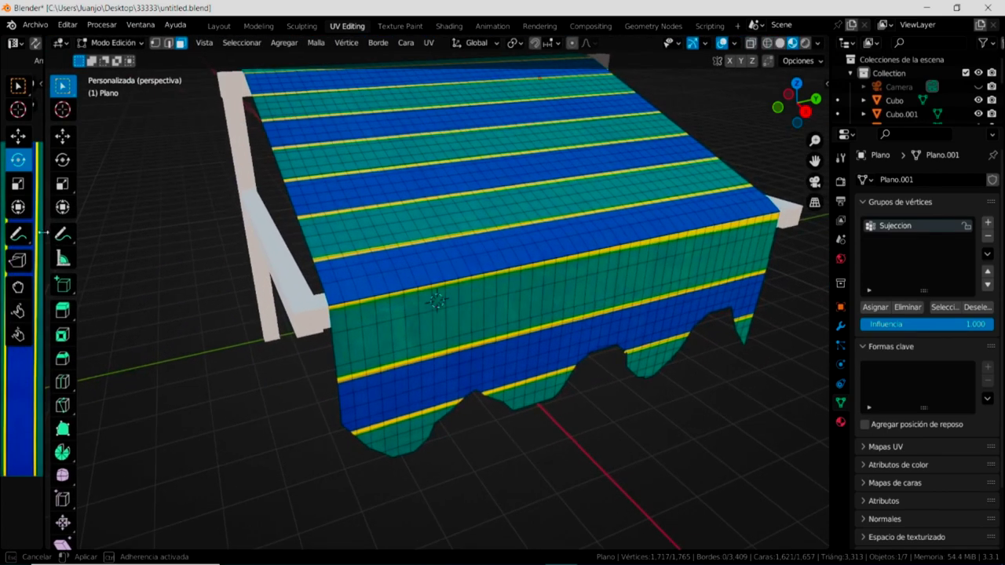
drag(56, 234, 57, 233)
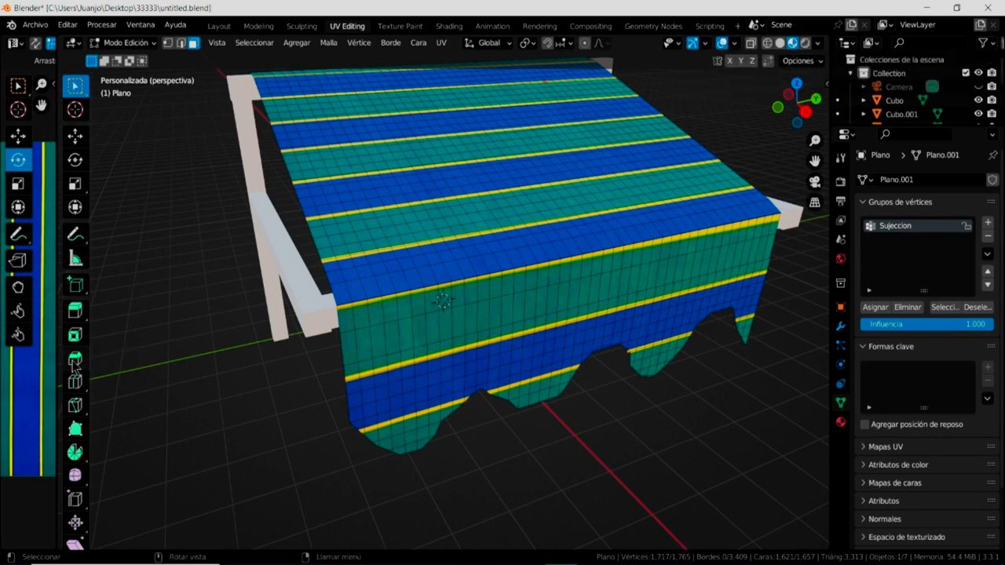
drag(58, 353, 398, 345)
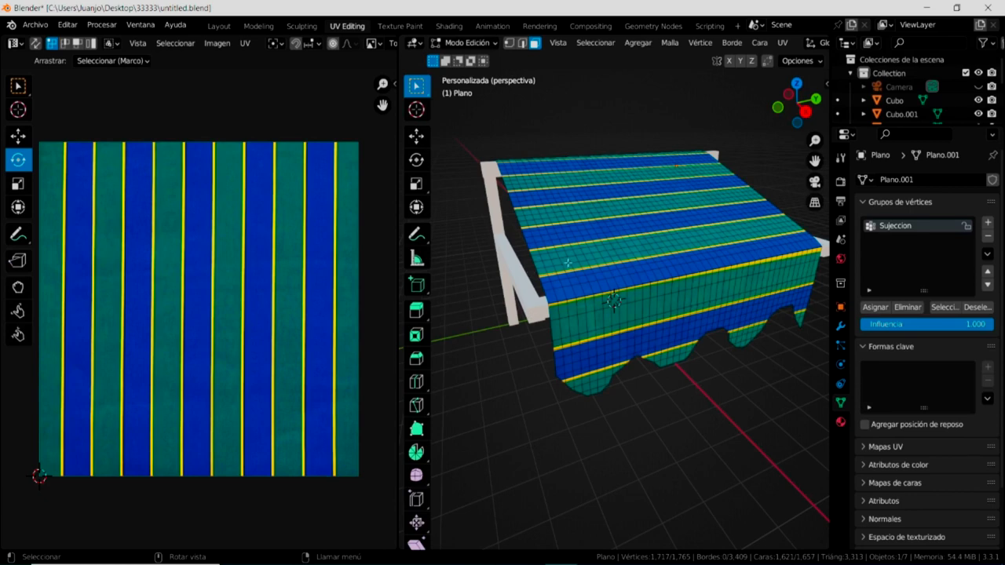
key(a)
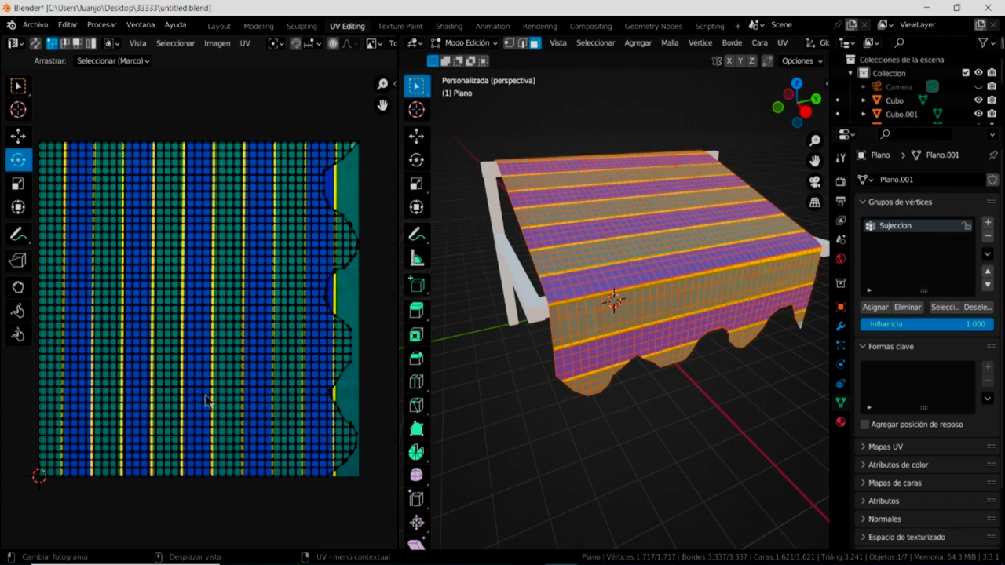
Box-select all the awning's UVs and rotate them about 90° so the stripes run downslope
scroll(206, 401, down, 1)
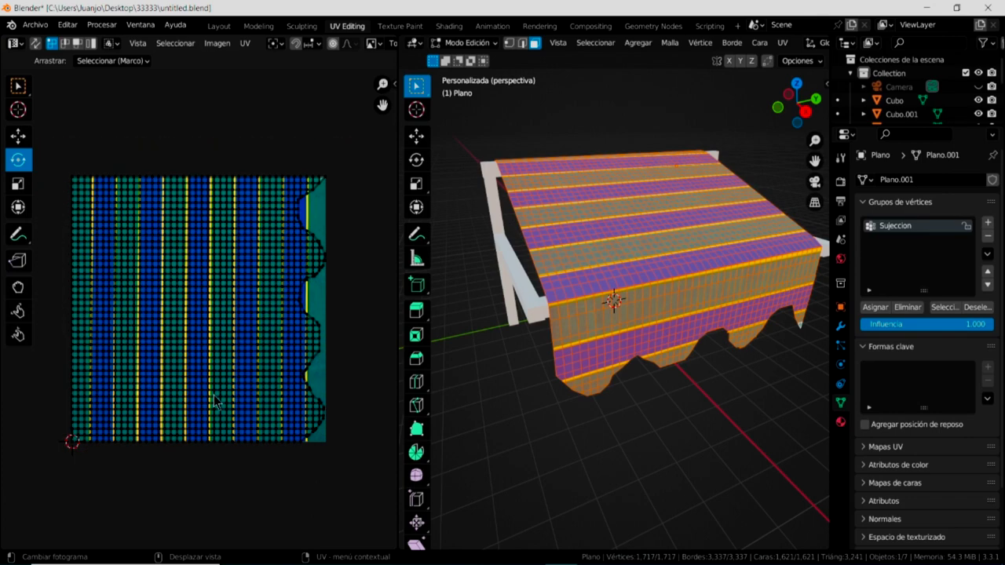
click(17, 87)
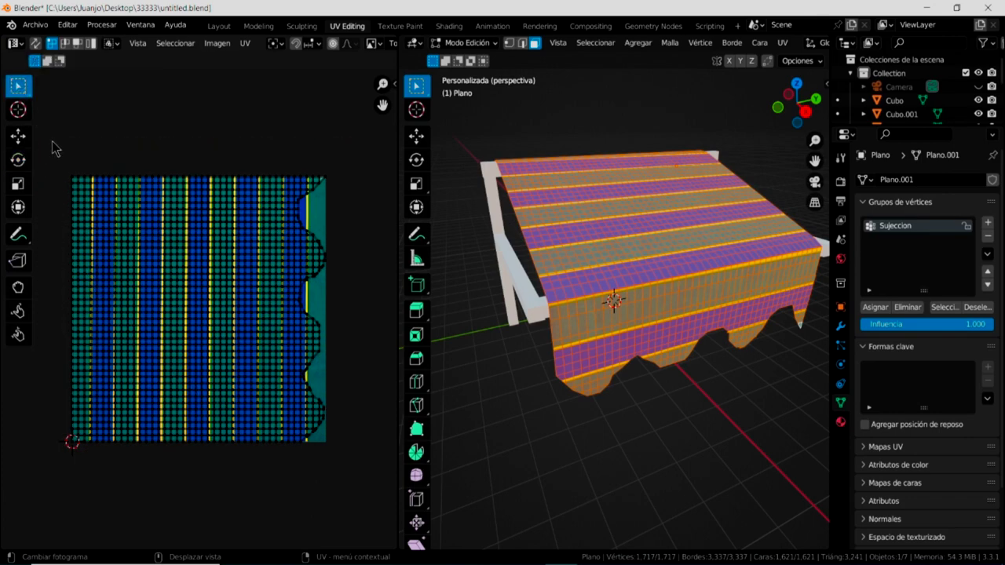
drag(58, 137, 351, 473)
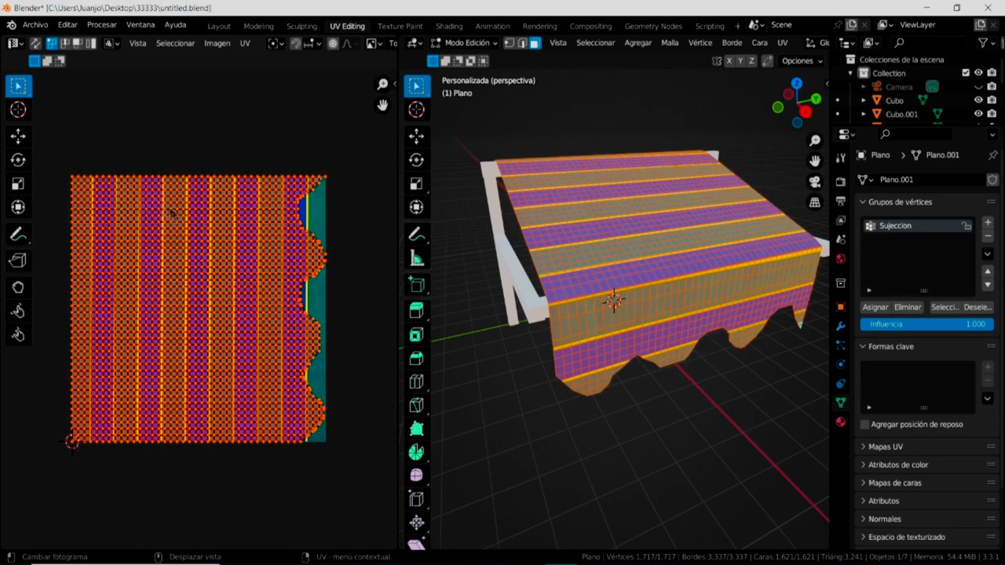
click(19, 161)
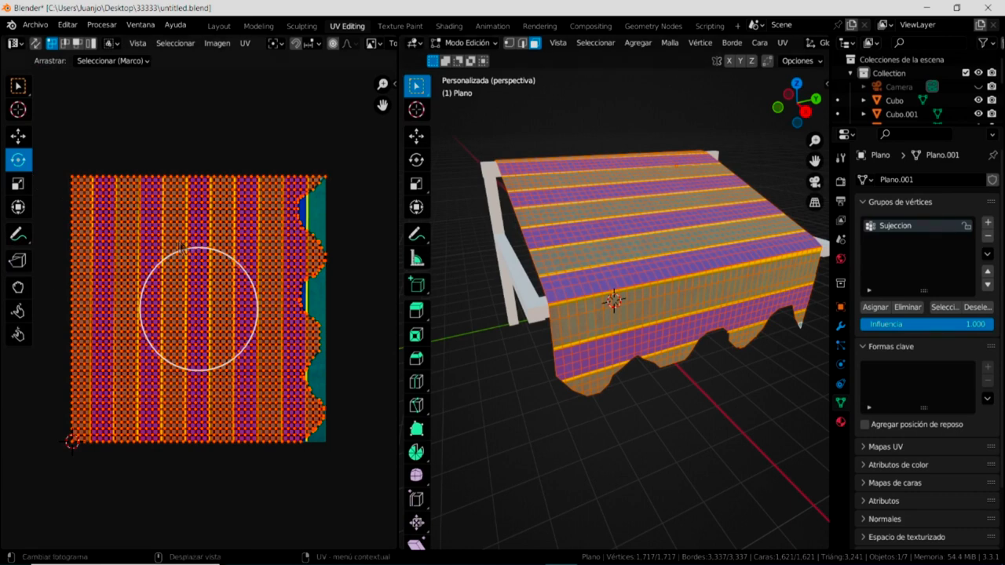
mouse_move(213, 251)
mouse_down()
mouse_move(248, 264)
mouse_move(264, 291)
mouse_move(369, 270)
mouse_move(360, 372)
mouse_move(397, 374)
mouse_up()
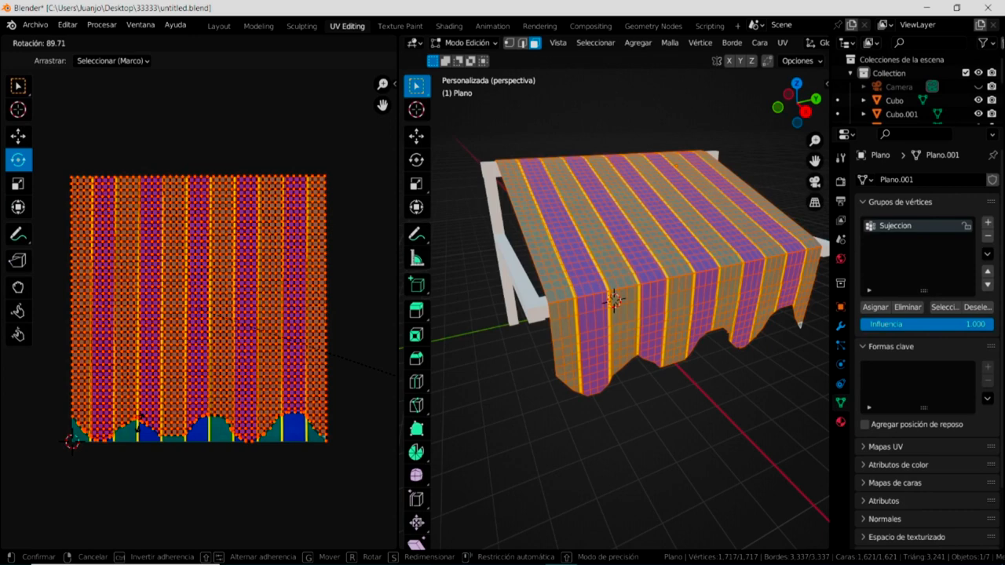
drag(397, 374, 397, 375)
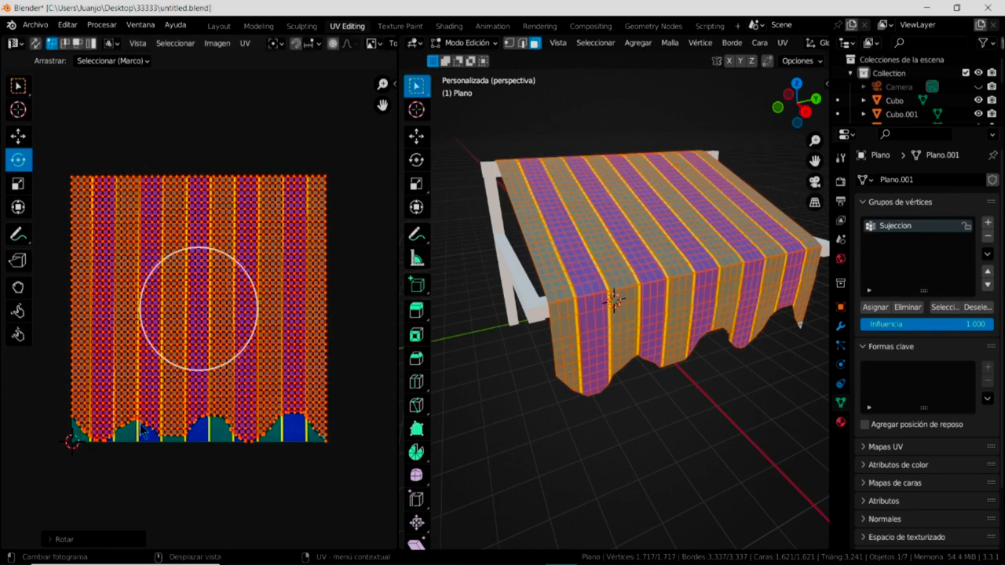
click(357, 275)
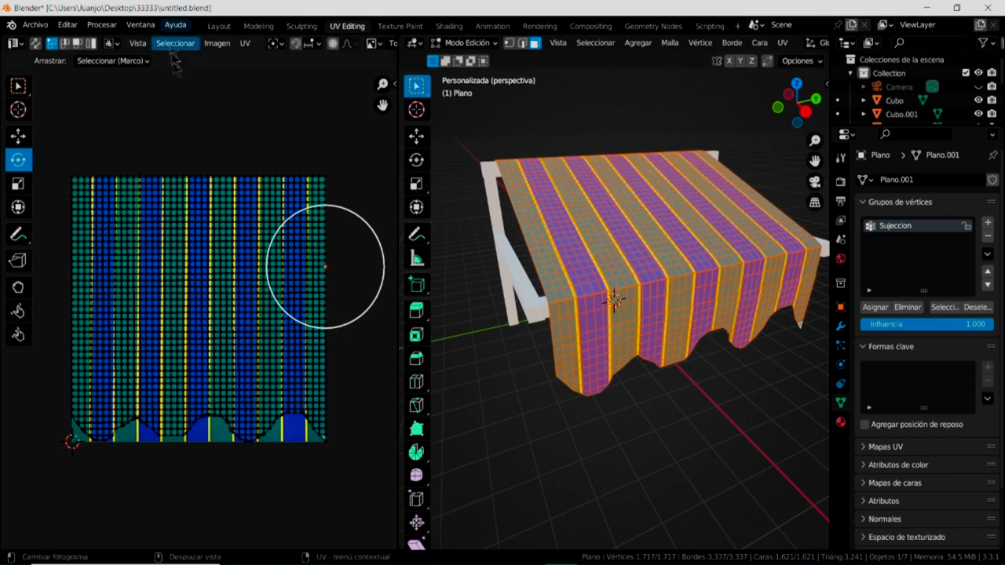
Return to the Layout workspace and orbit around the textured awning
click(219, 26)
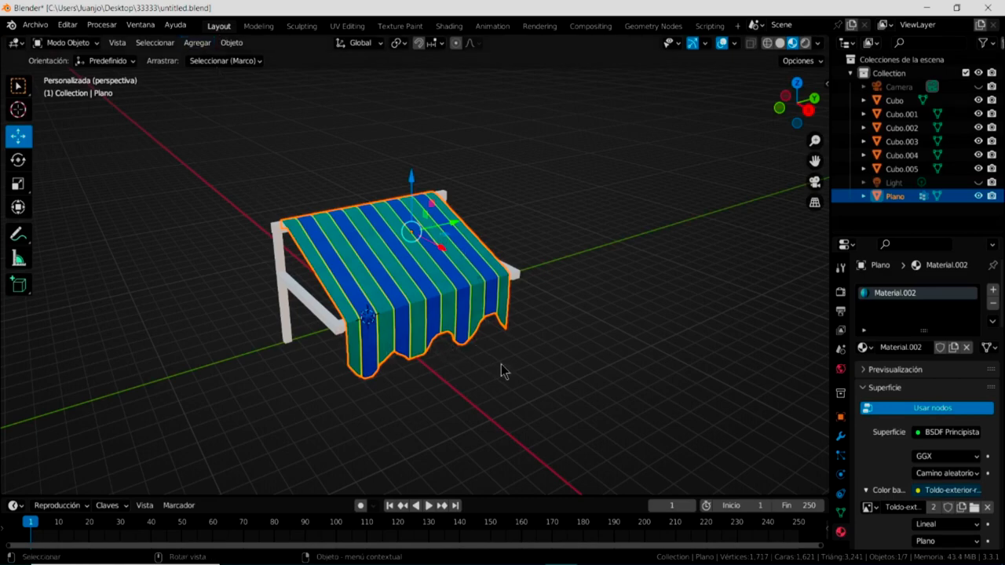
middle_drag(500, 365, 514, 361)
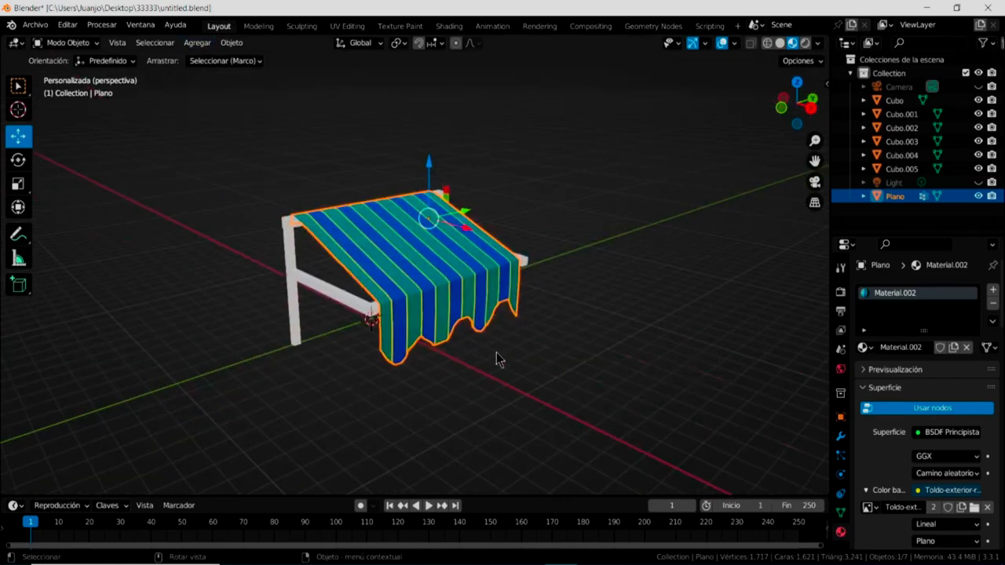
scroll(496, 352, up, 2)
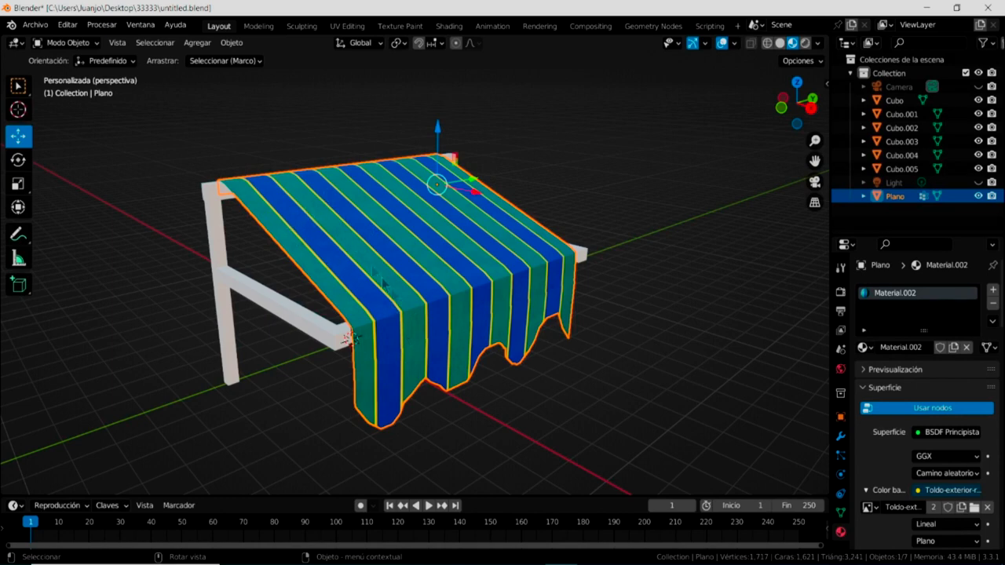
Add a Cloth (Ropa) modifier to the striped awning plane from the Modifier tab
click(839, 437)
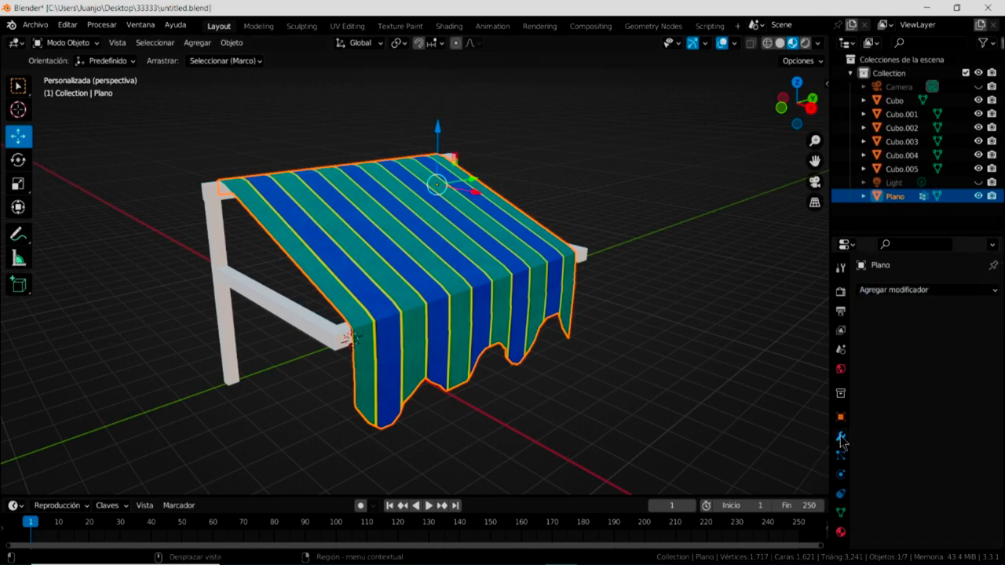
drag(891, 235, 890, 140)
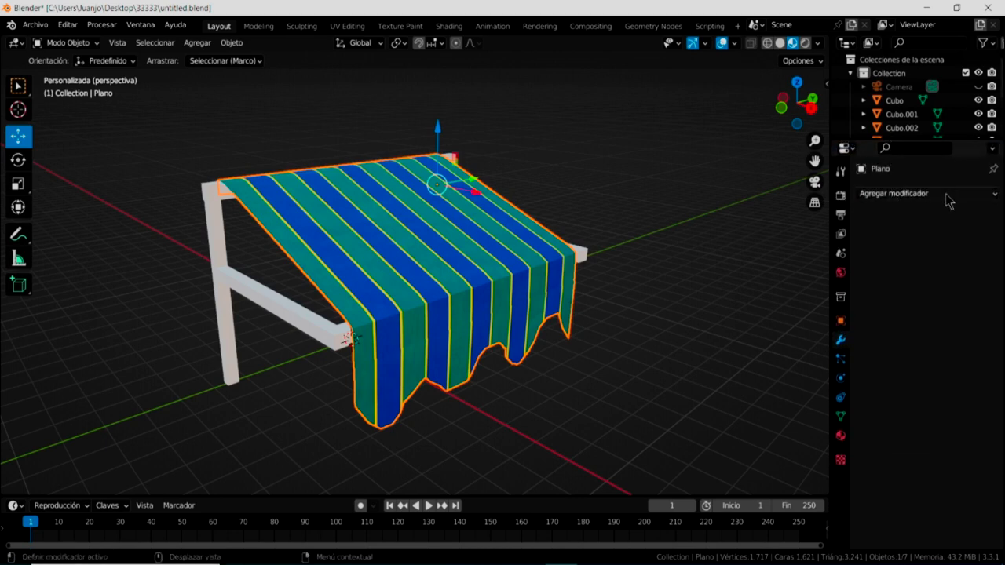
click(946, 194)
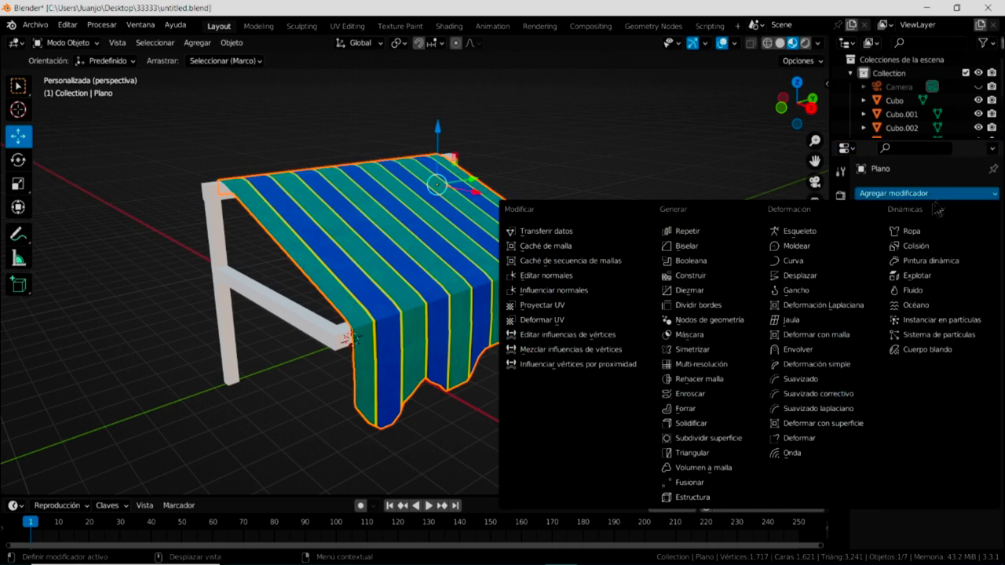
click(914, 239)
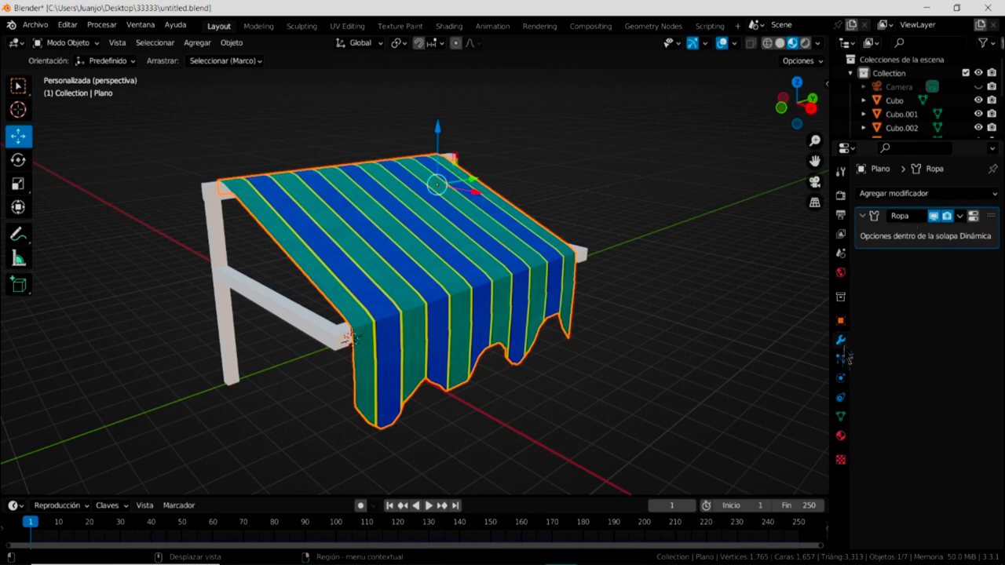
Show the awning's Ropa physics settings, scrolling down and briefly expanding the Cache panel
click(840, 379)
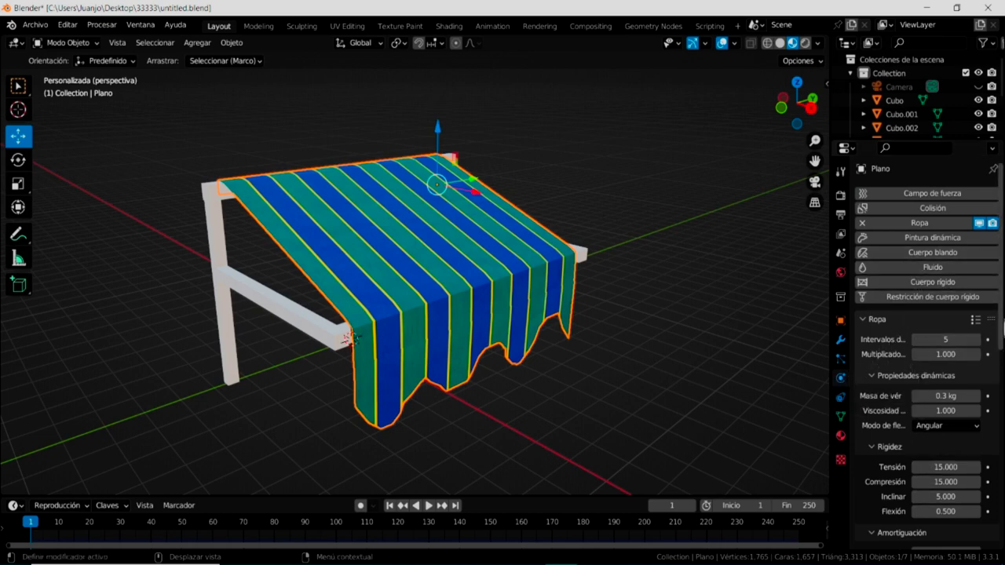
drag(1001, 316, 1004, 493)
drag(1000, 424, 1001, 430)
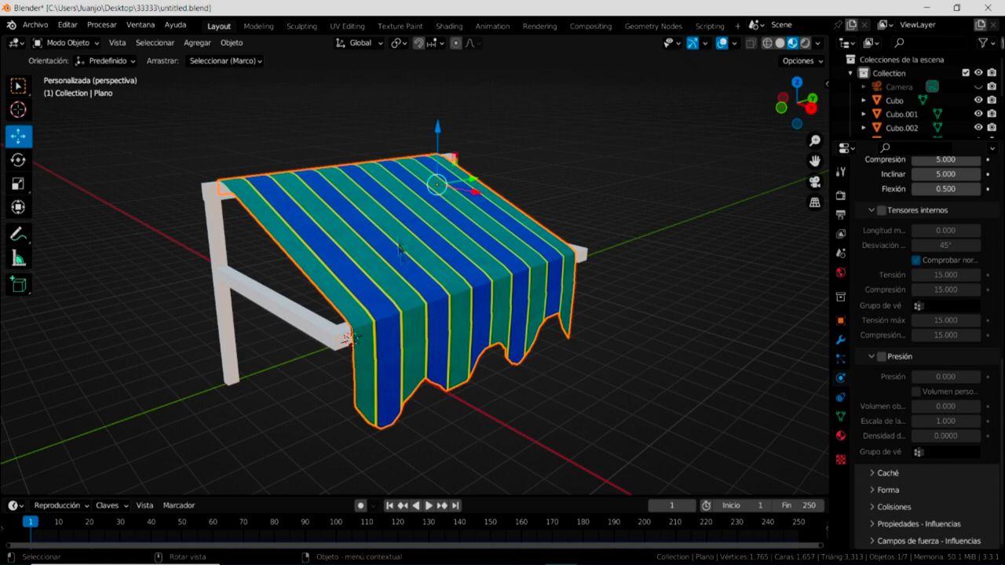
click(872, 474)
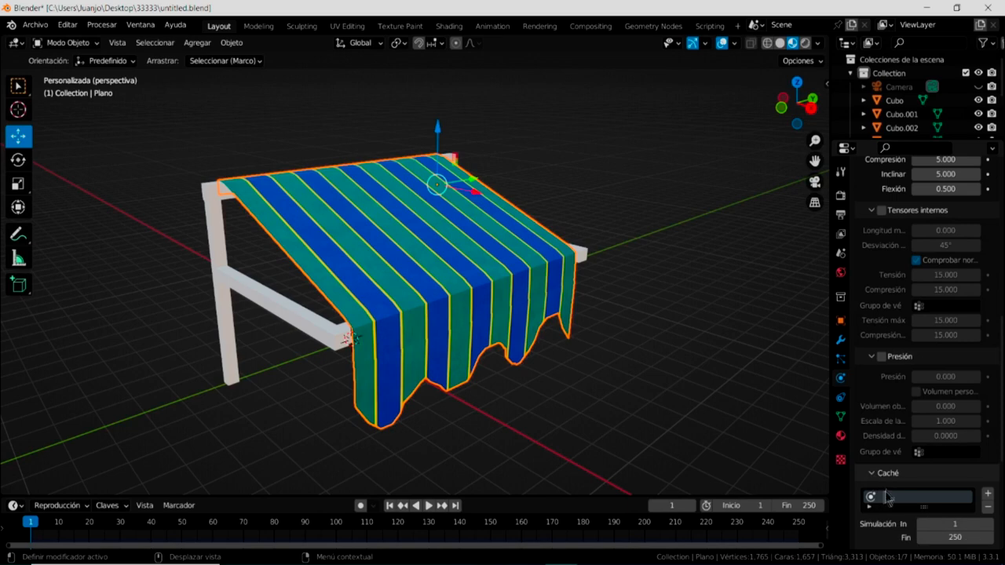
scroll(902, 439, down, 6)
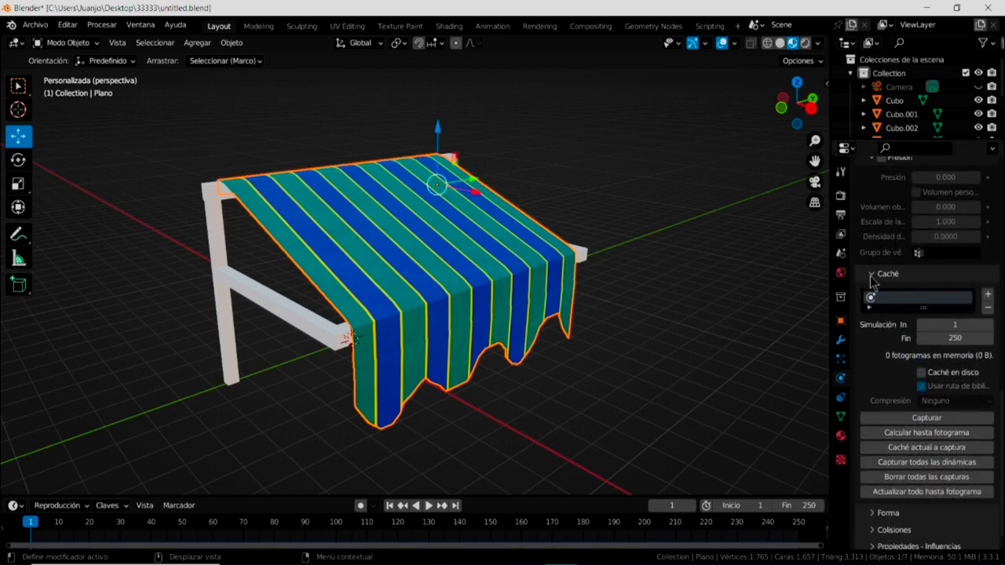
click(873, 275)
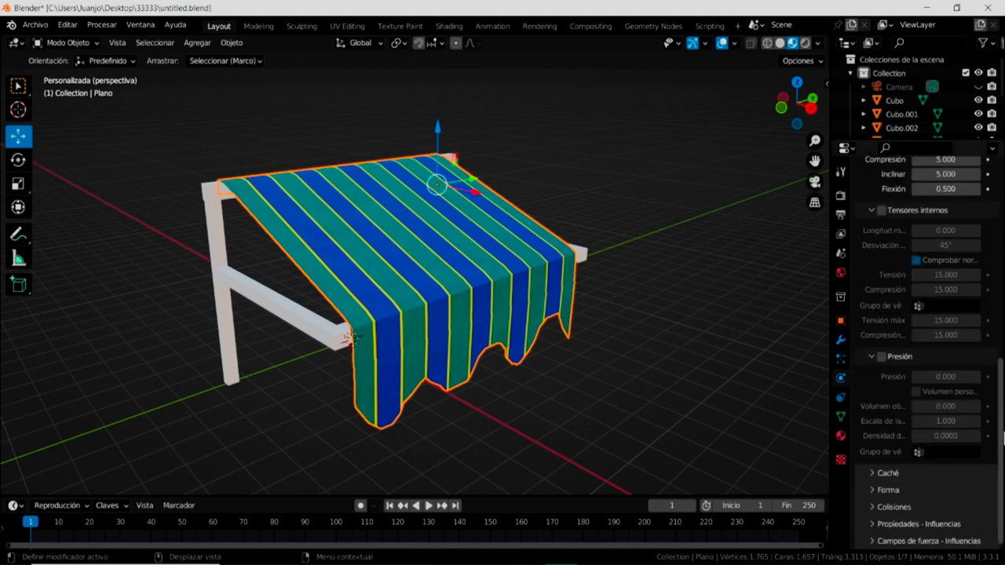
Set the awning cloth's Shape pin group to the Sujeccion vertex group, pin stiffness 1.000
click(872, 491)
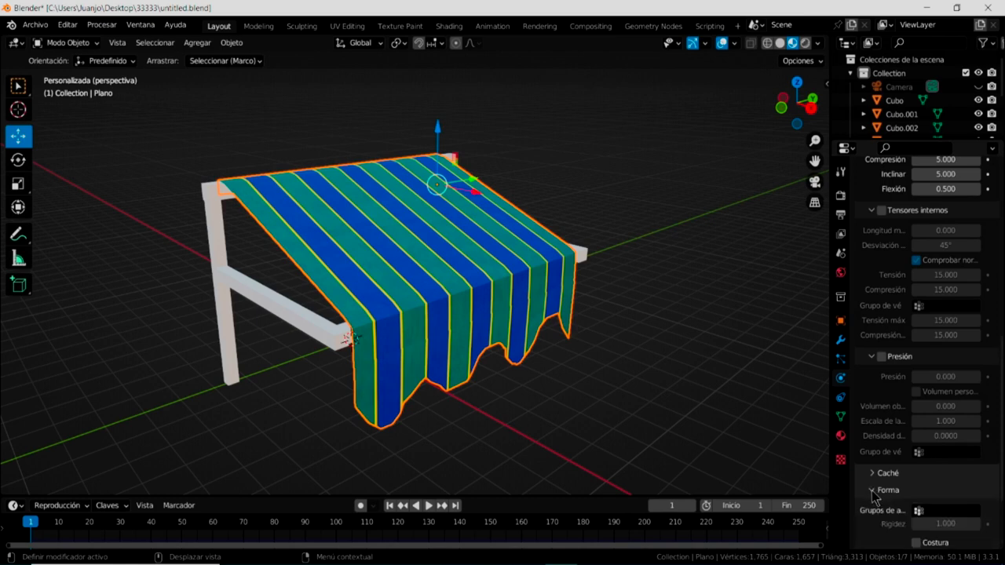
scroll(894, 479, down, 3)
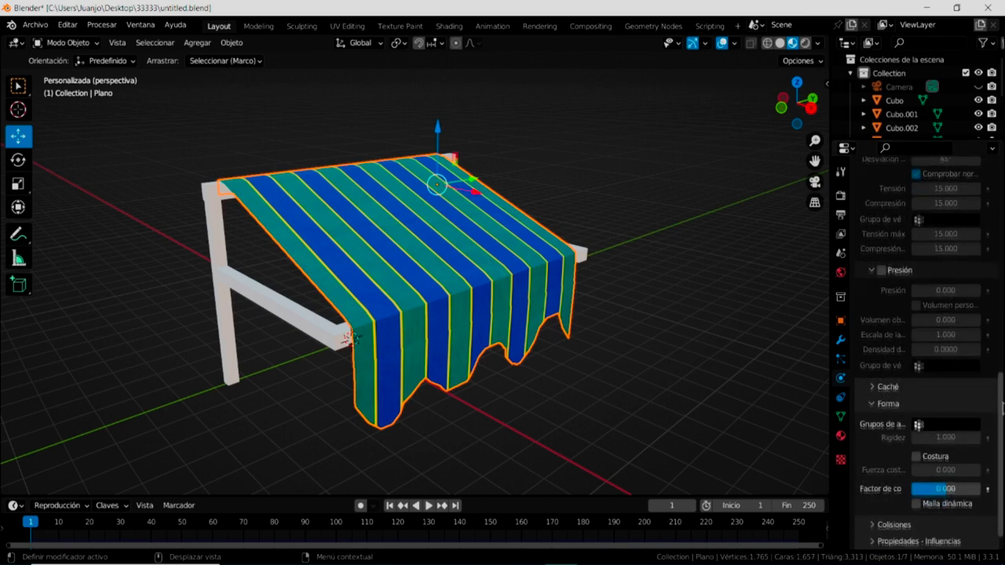
drag(822, 460, 750, 451)
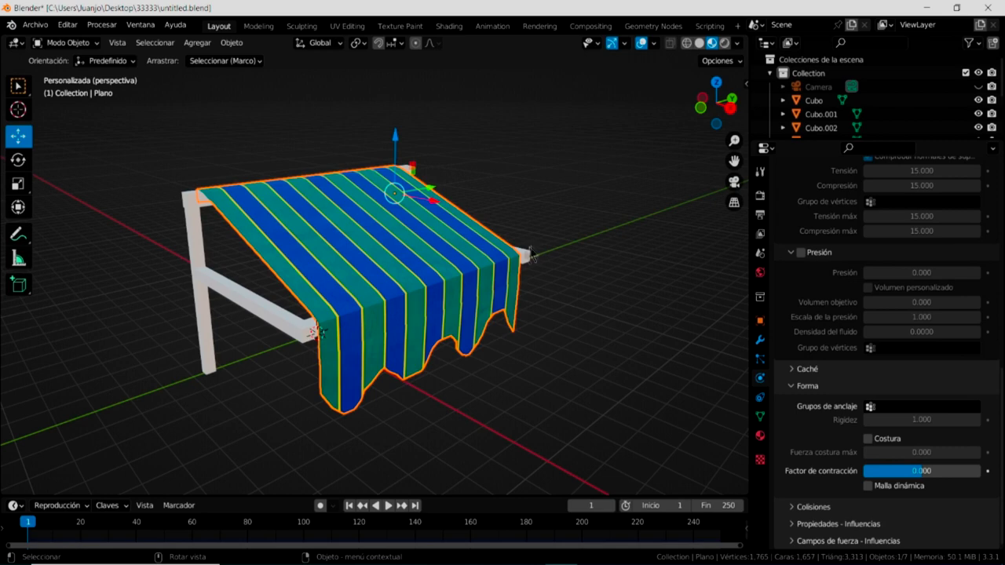
click(870, 407)
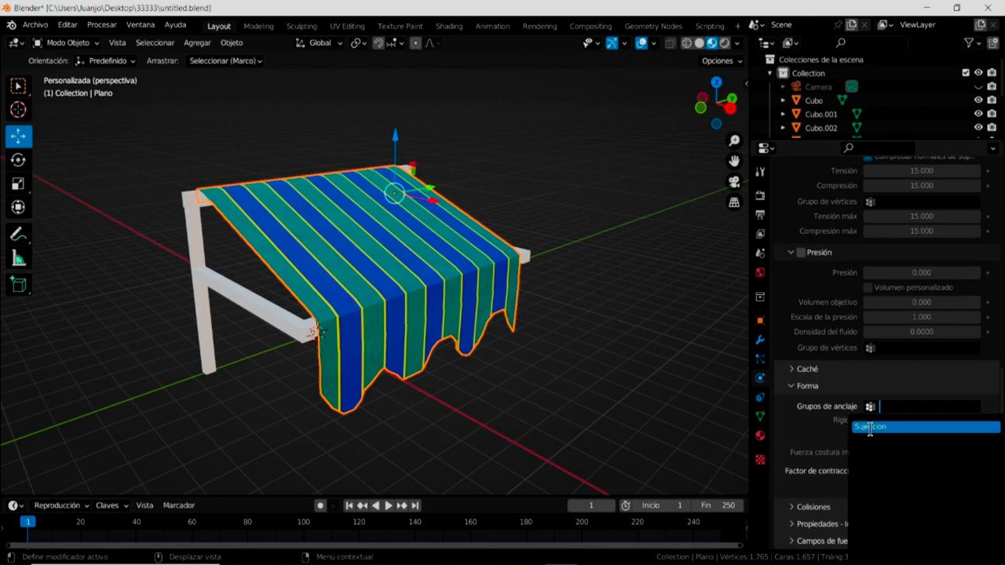
click(869, 427)
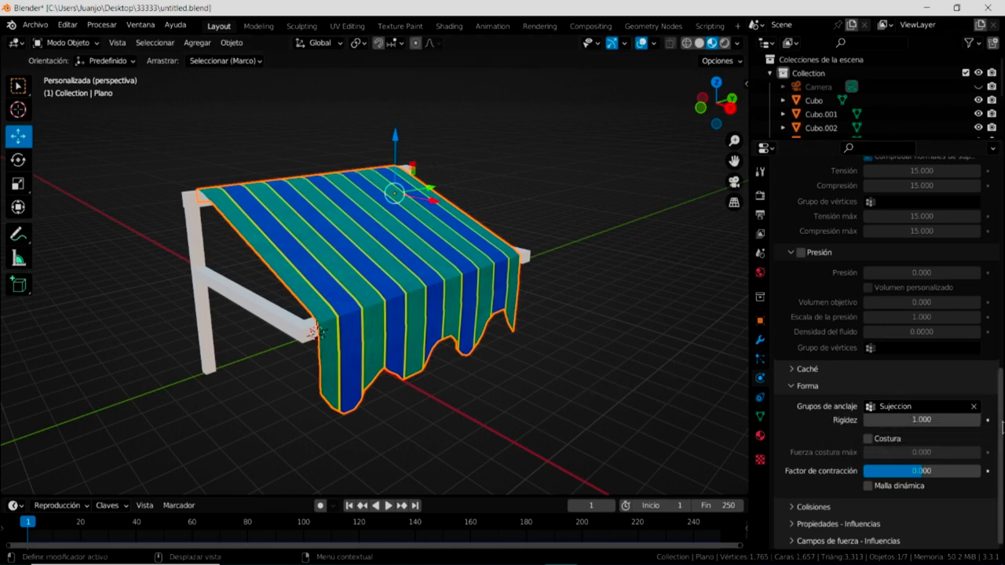
drag(1000, 424, 1001, 208)
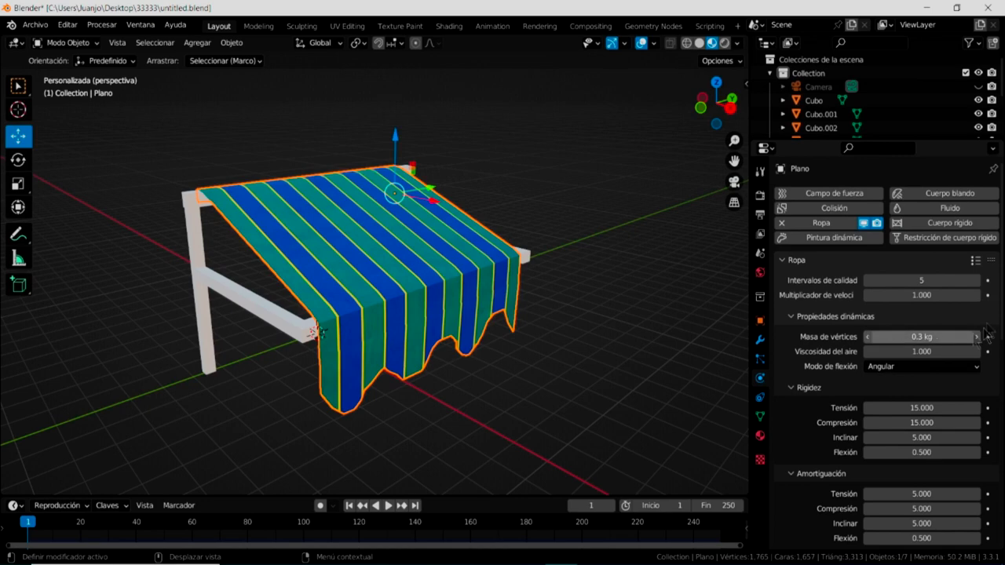
middle_drag(525, 404, 560, 400)
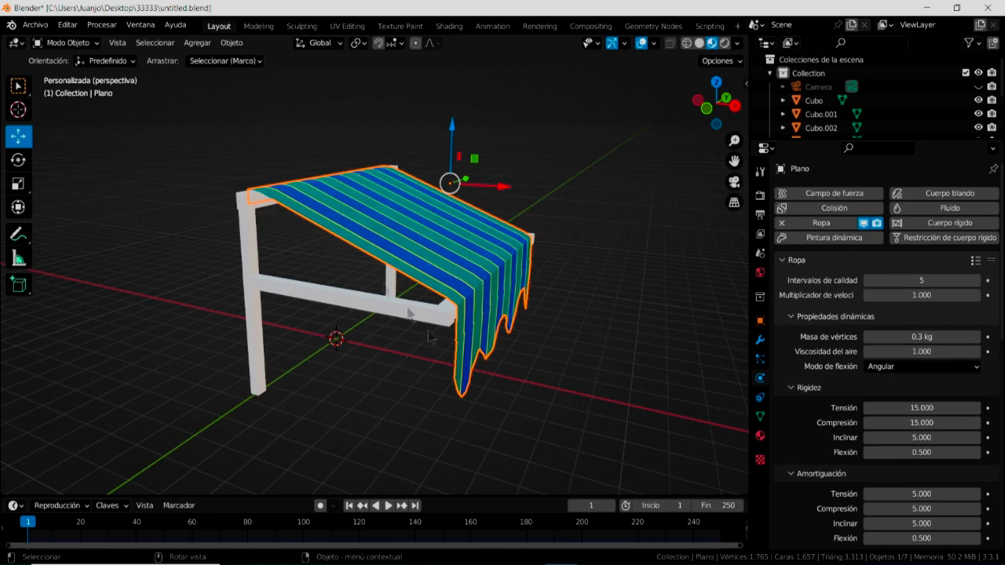
Give the roof beam Cubo.002 Collision physics
mouse_move(532, 350)
middle_down()
mouse_move(554, 357)
mouse_move(200, 208)
middle_up()
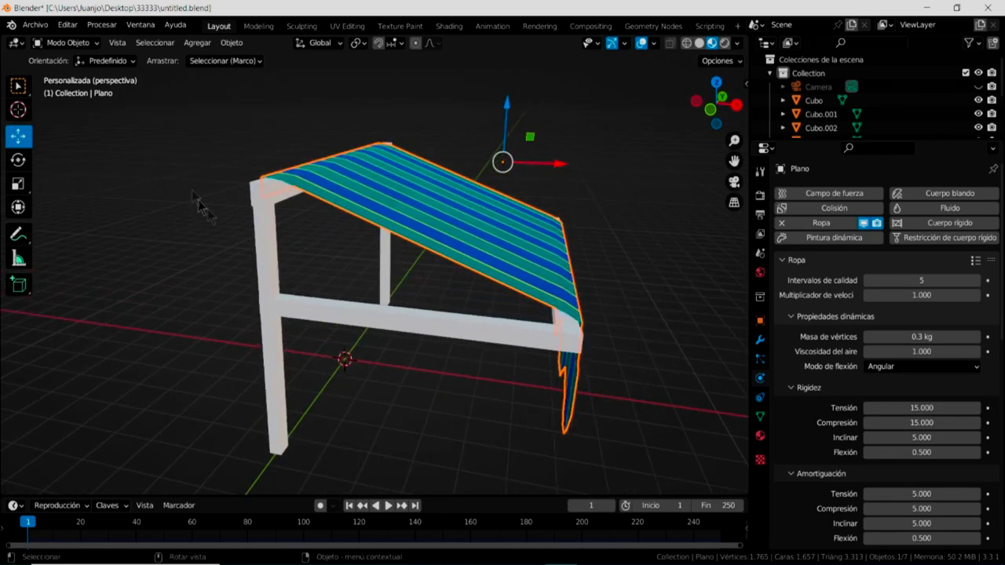
click(255, 190)
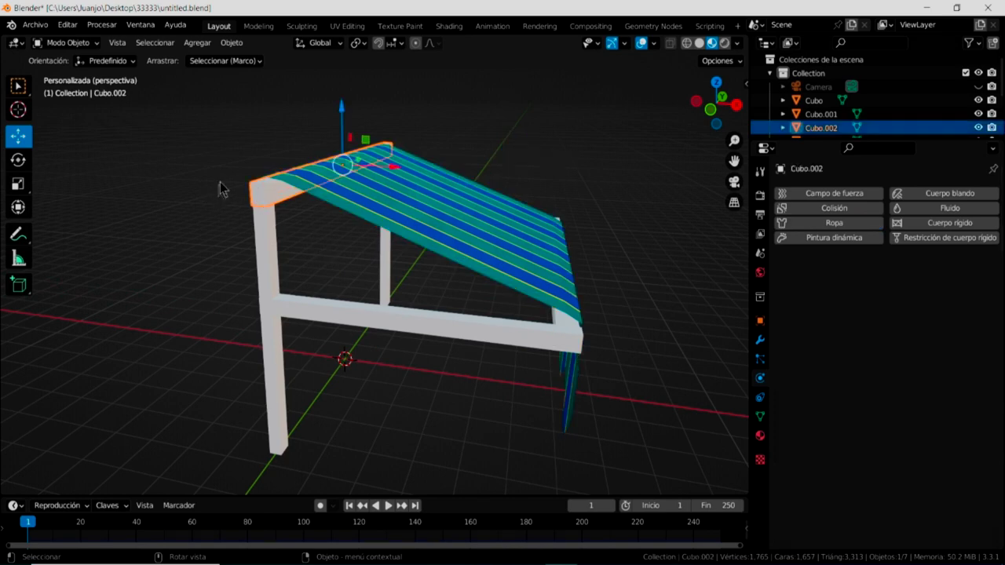
click(839, 210)
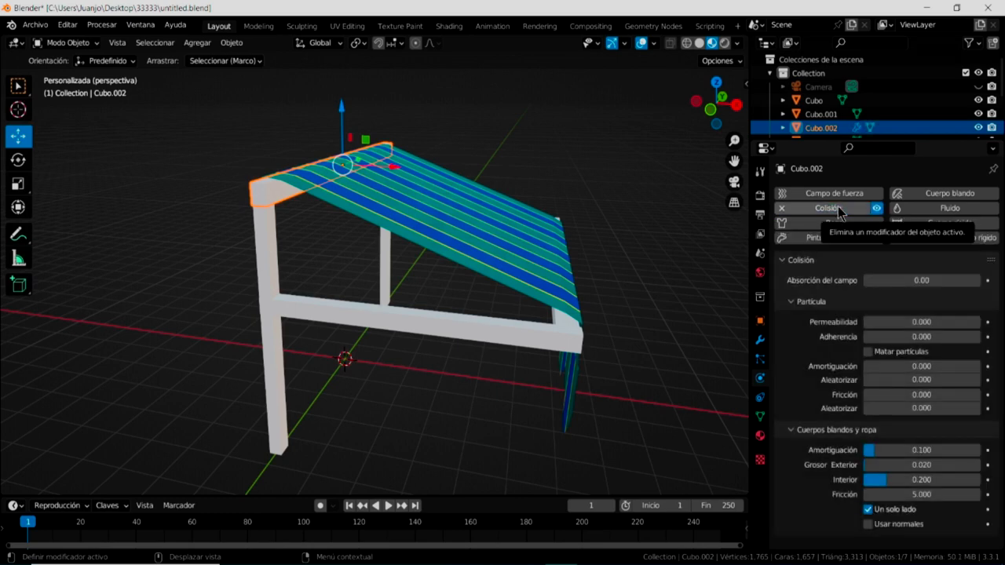
Make the edge piece Cubo.005 a passive rigid body
click(567, 321)
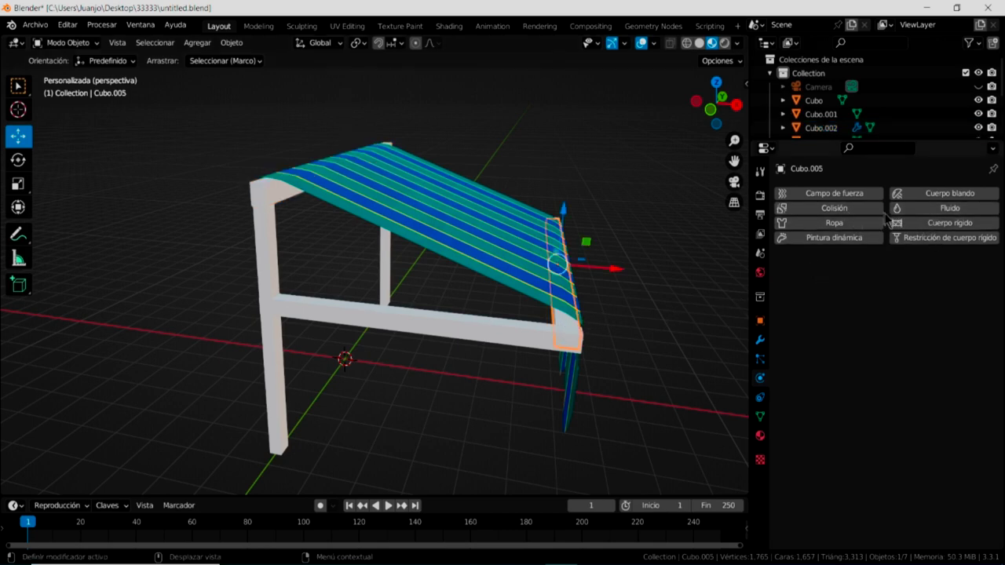
click(946, 225)
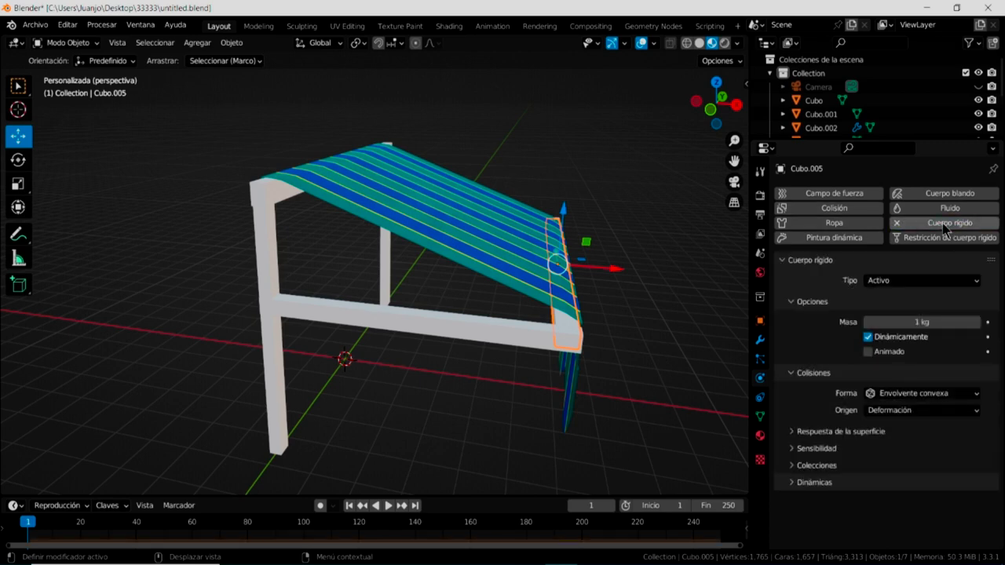
click(925, 281)
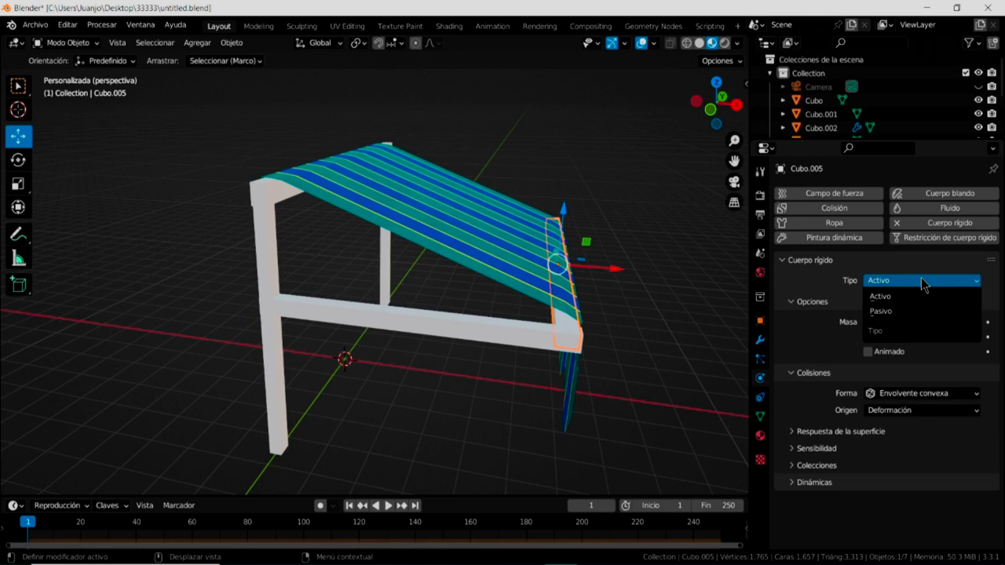
click(901, 314)
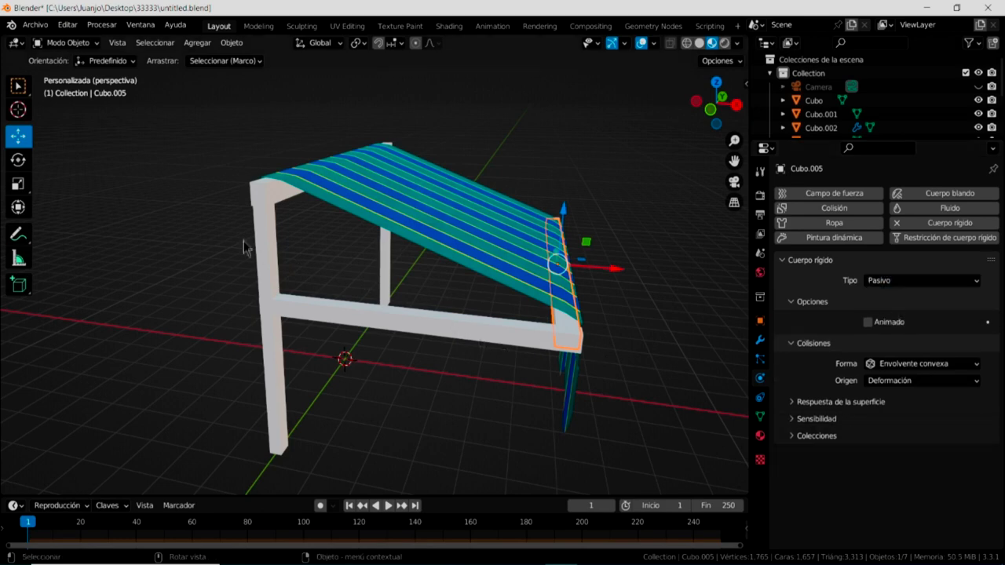
Replace Cubo.002's Collision with a passive rigid body
click(276, 196)
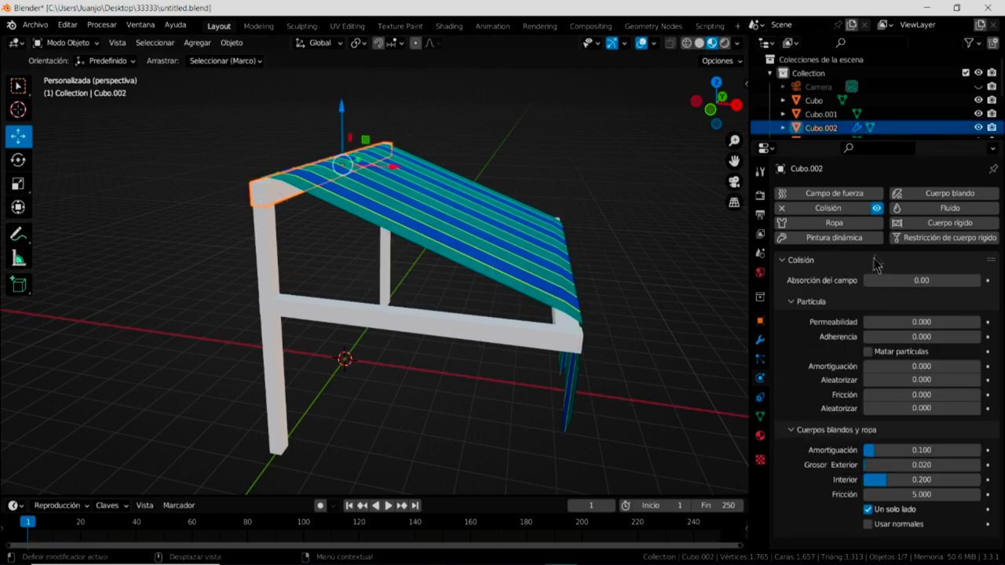
click(781, 209)
click(923, 223)
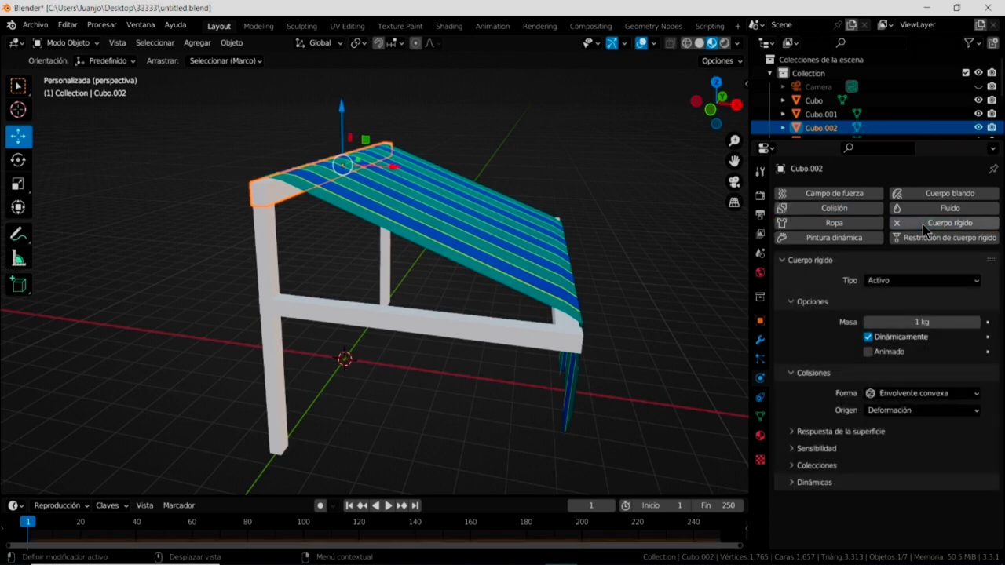
click(910, 280)
click(891, 312)
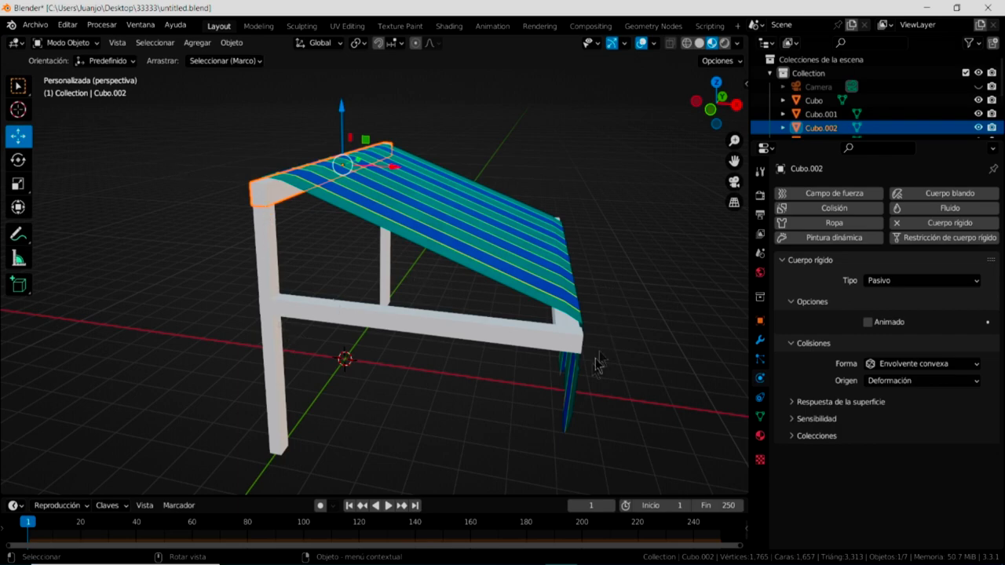
middle_drag(681, 298, 400, 258)
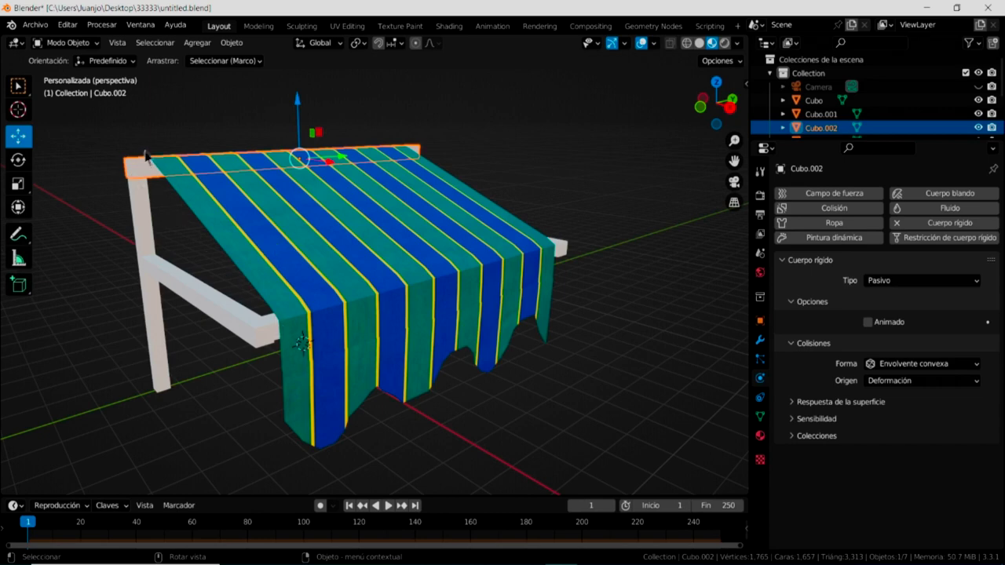
mouse_move(418, 320)
middle_down()
mouse_move(511, 397)
mouse_move(545, 388)
middle_up()
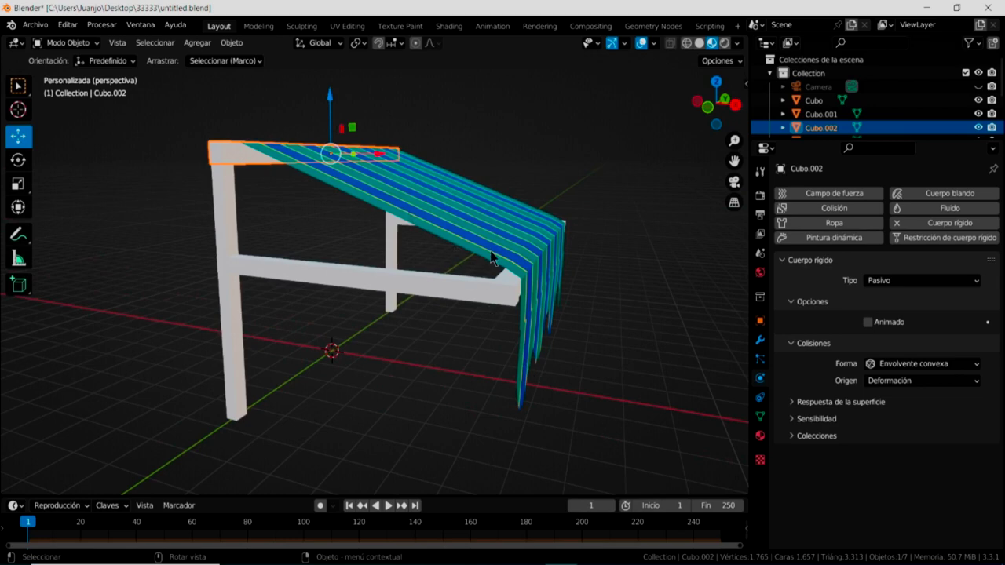
mouse_move(437, 336)
middle_down()
mouse_move(523, 336)
mouse_move(489, 329)
mouse_move(473, 341)
mouse_move(507, 369)
middle_up()
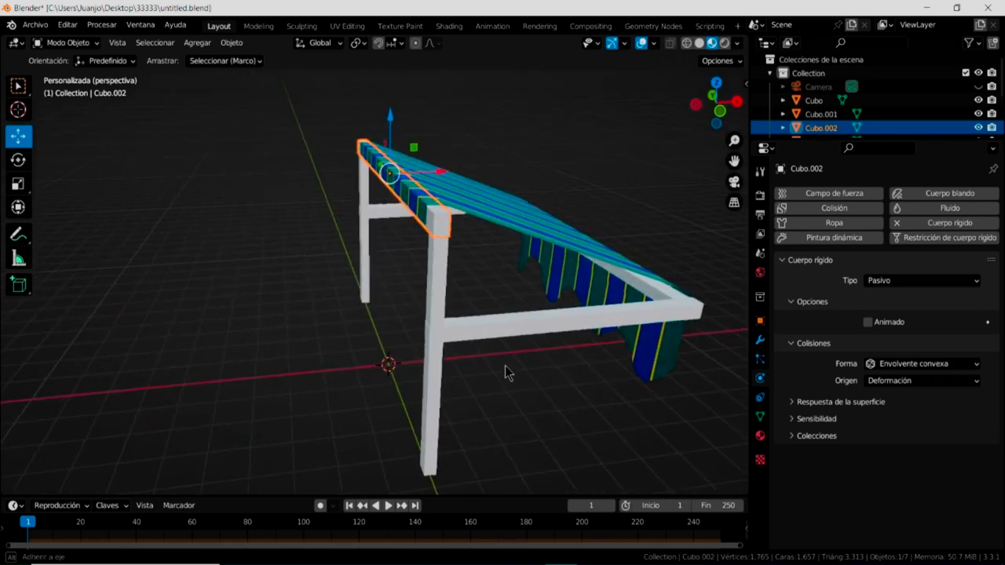
mouse_move(573, 387)
middle_down()
mouse_move(567, 378)
mouse_move(489, 395)
middle_up()
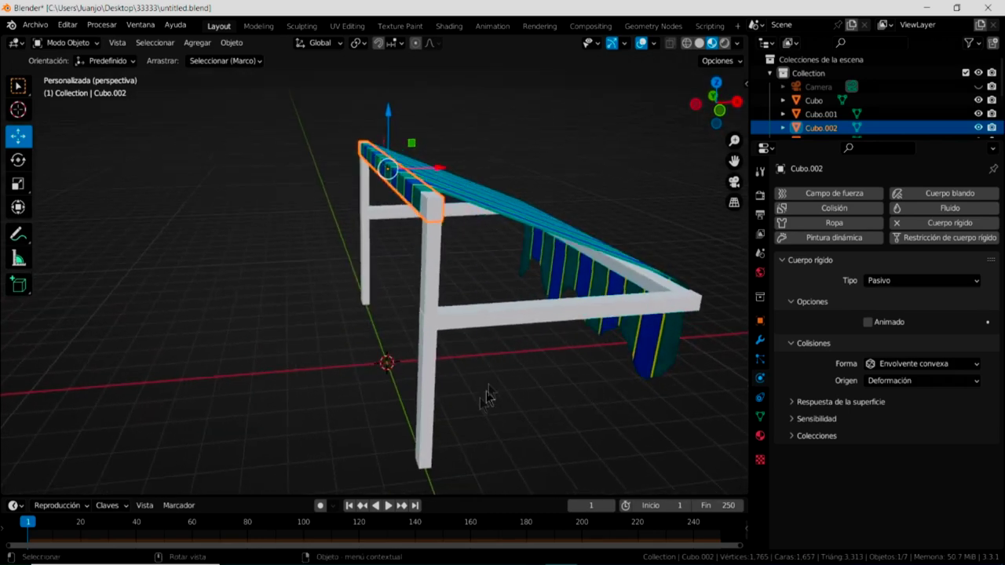
Add a Wind force field (Viento) and raise it above the ground
click(210, 44)
mouse_move(230, 300)
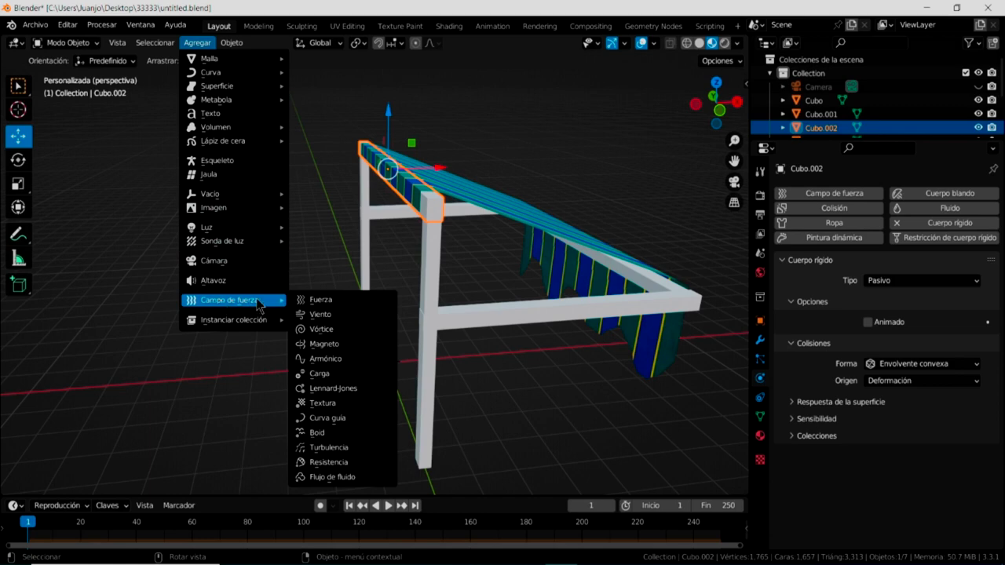
click(321, 315)
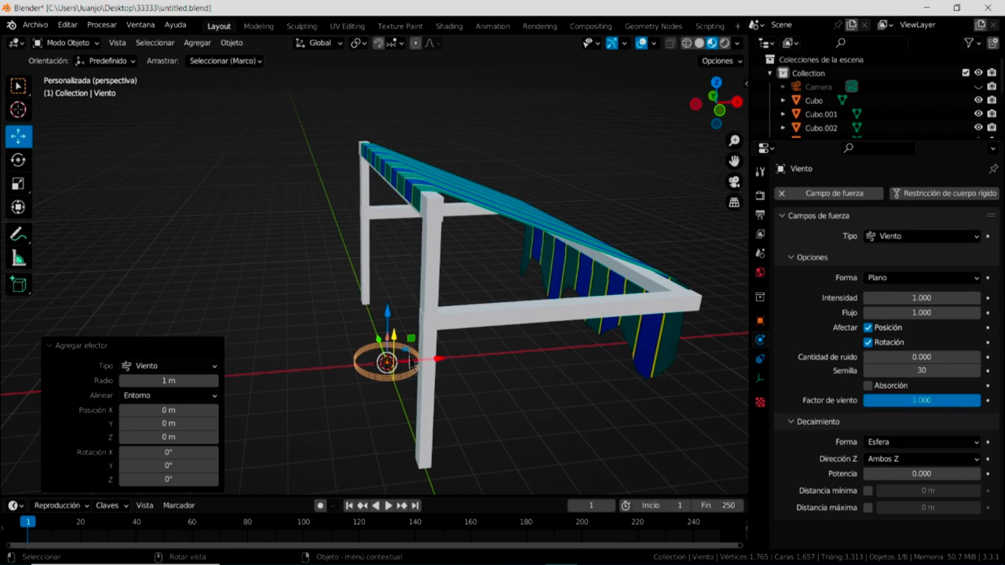
drag(387, 316, 389, 292)
click(226, 61)
click(233, 87)
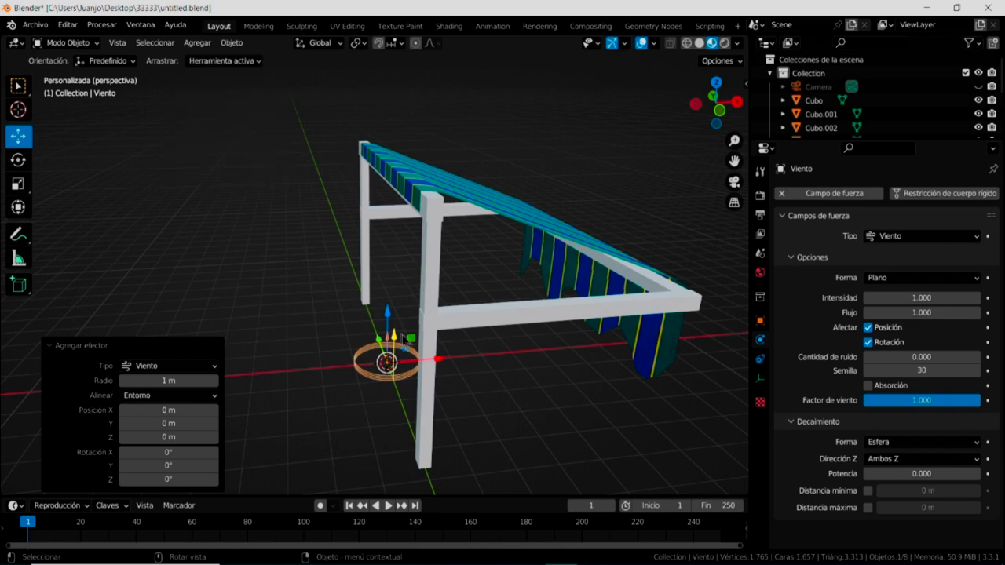
mouse_move(388, 316)
mouse_down()
mouse_move(387, 276)
mouse_move(314, 219)
mouse_up()
Tilt the wind field about 2.59° on Y toward the awning with strength 200
click(18, 159)
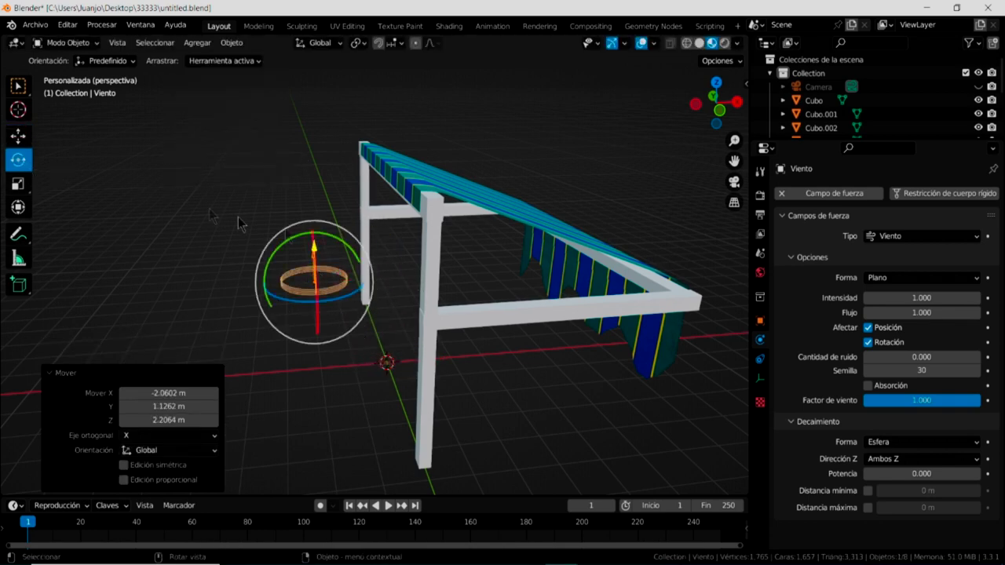
drag(333, 243, 334, 322)
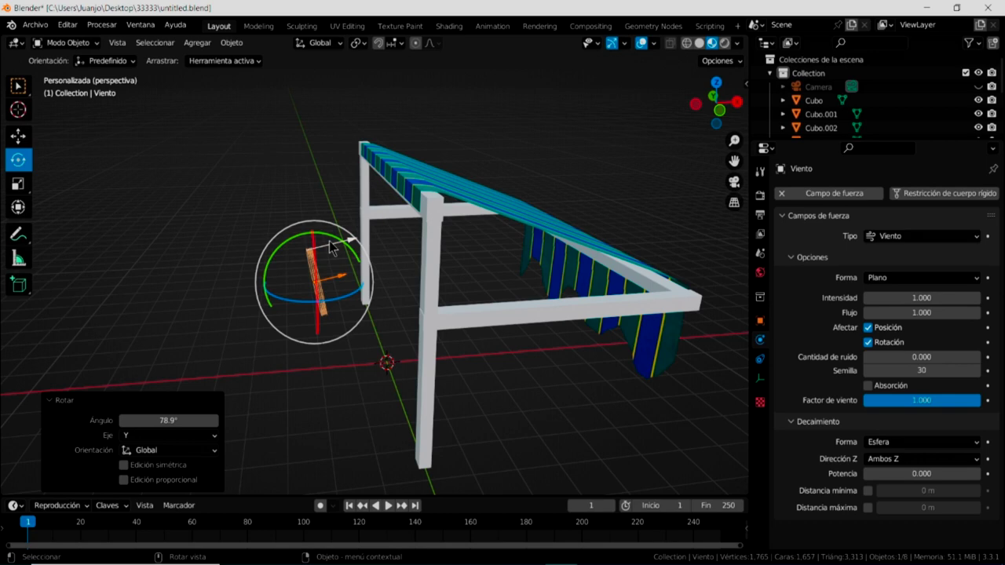
drag(350, 253, 382, 286)
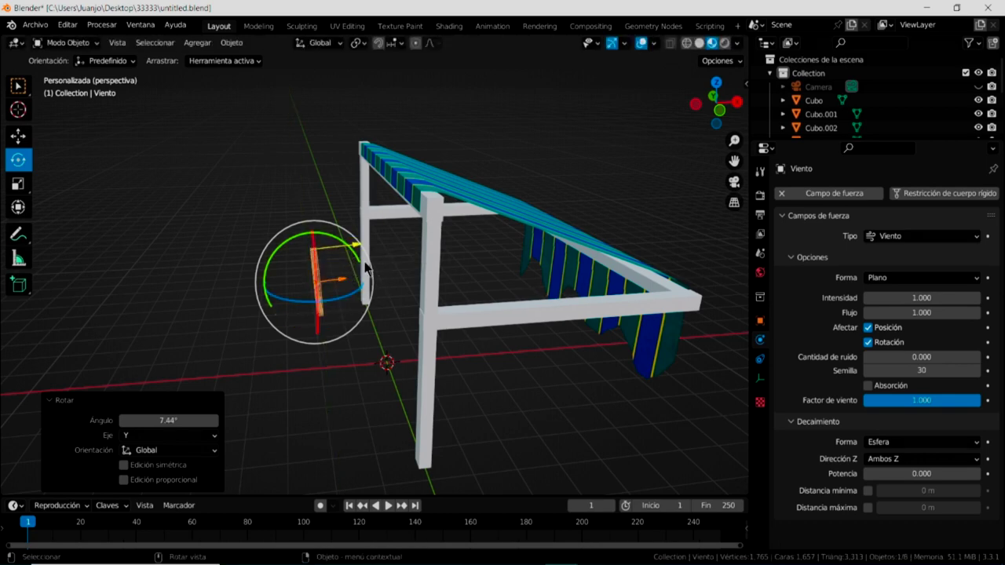
drag(361, 261, 351, 290)
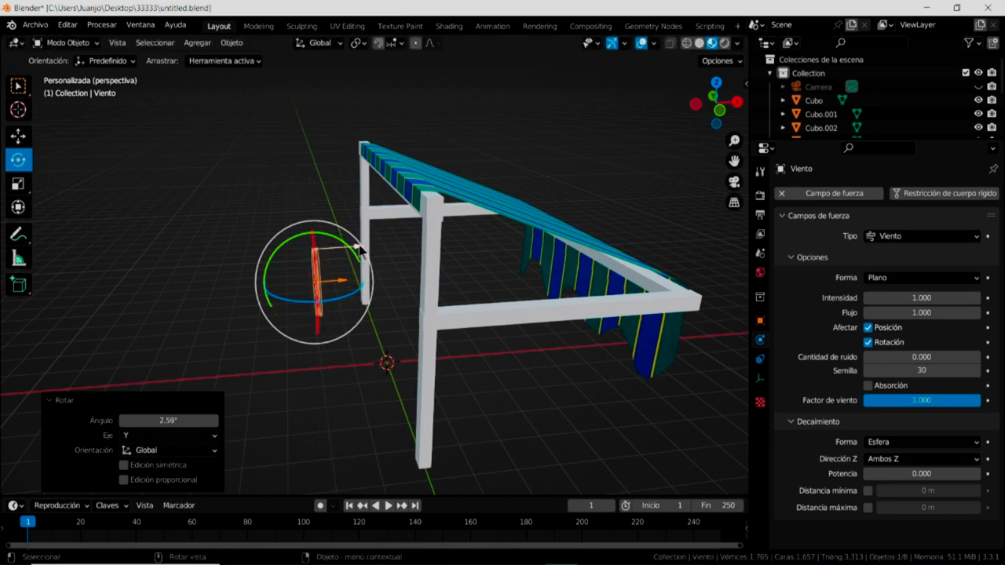
drag(361, 250, 524, 251)
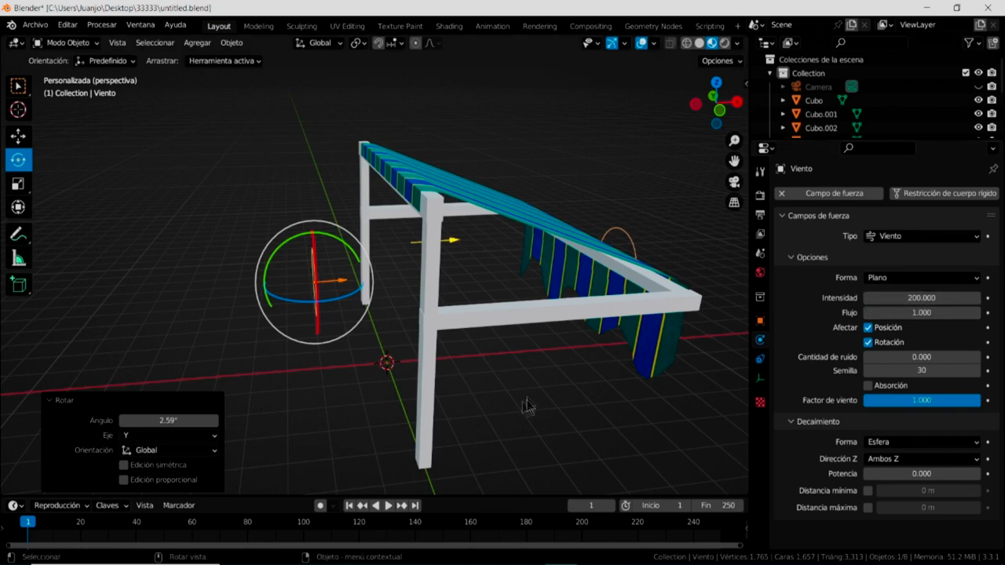
mouse_move(528, 405)
middle_down()
mouse_move(538, 397)
mouse_move(502, 378)
middle_up()
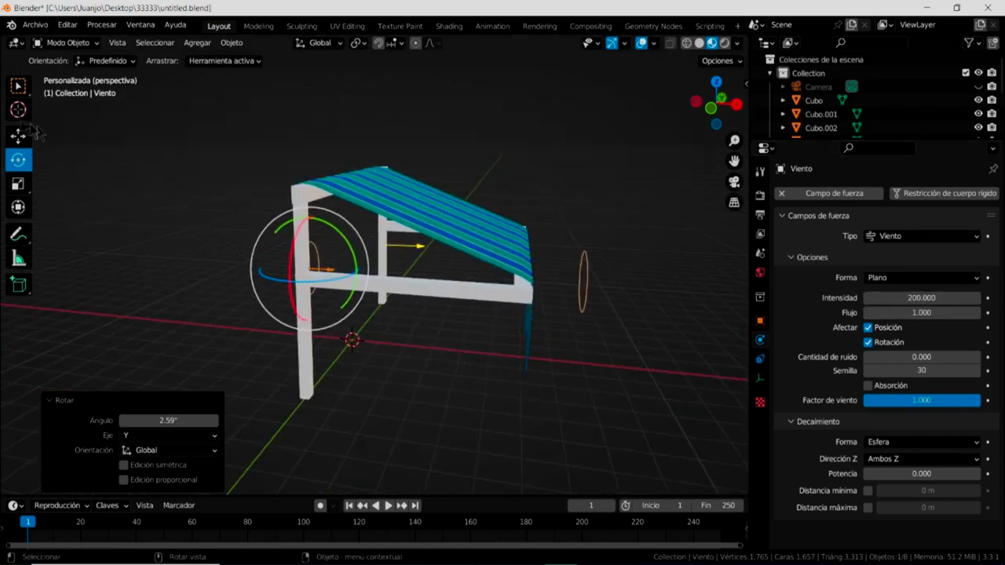
click(18, 85)
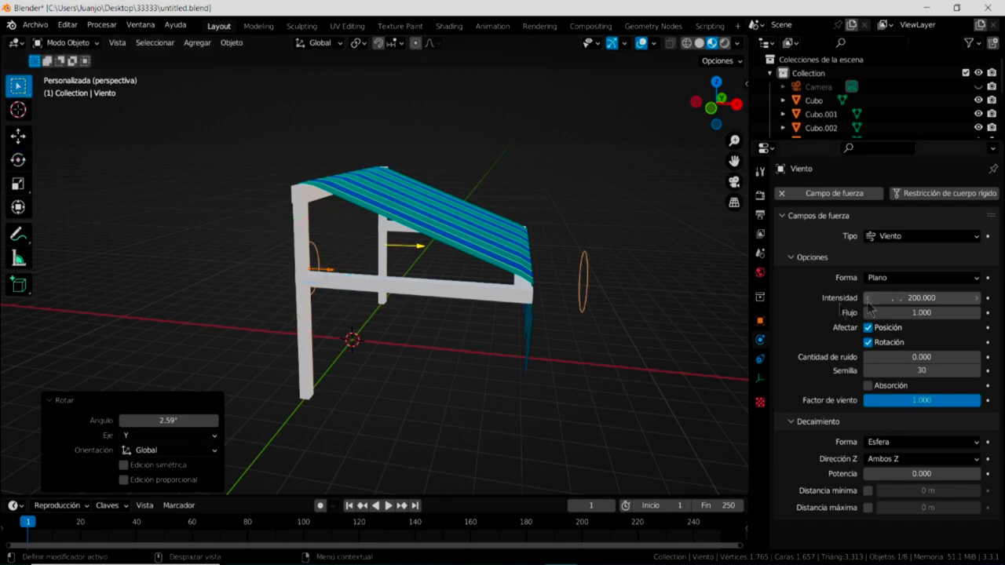
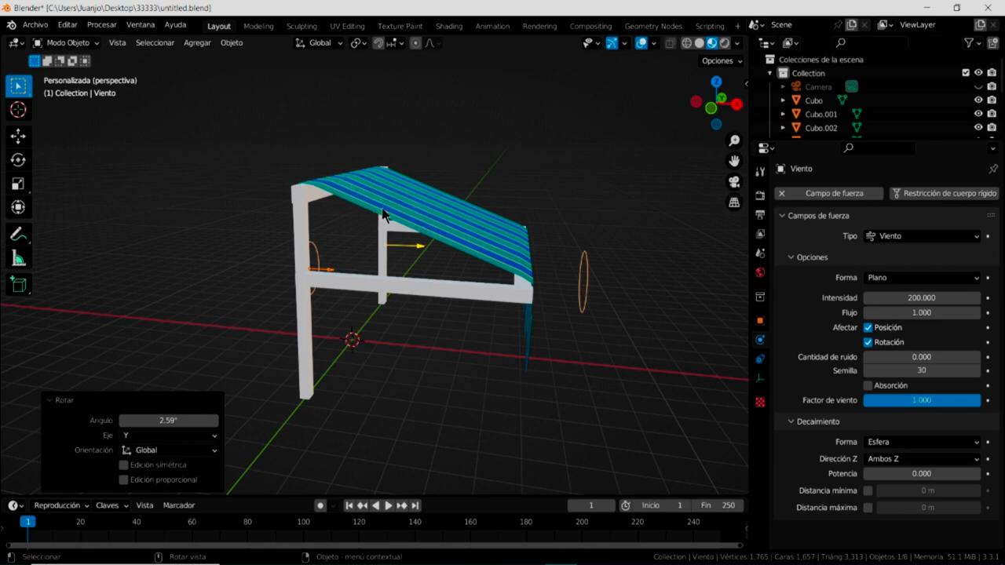
Play the cloth simulation and orbit to watch the striped awning ripple from front and side
click(389, 506)
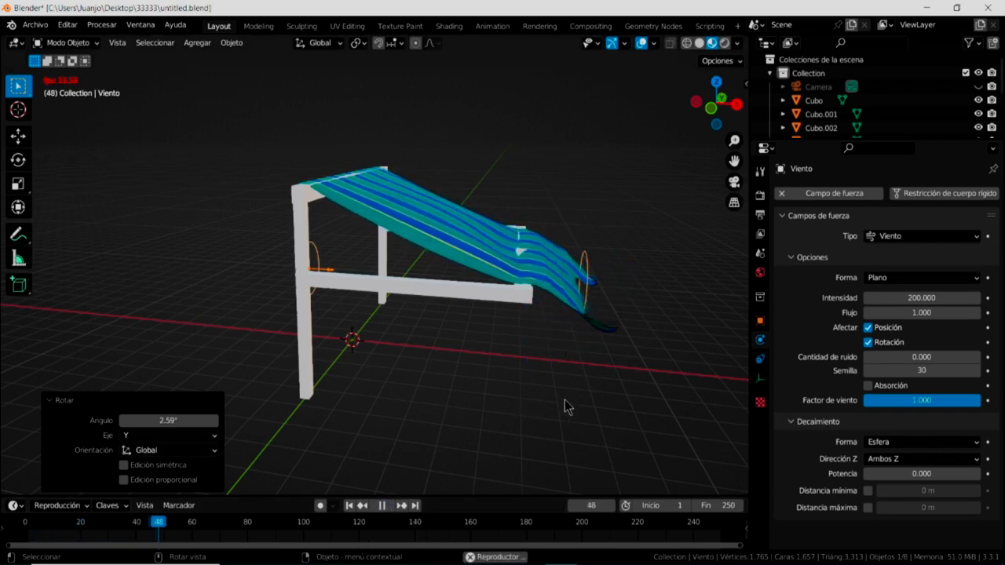
mouse_move(556, 410)
middle_down()
mouse_move(496, 412)
mouse_move(463, 427)
middle_up()
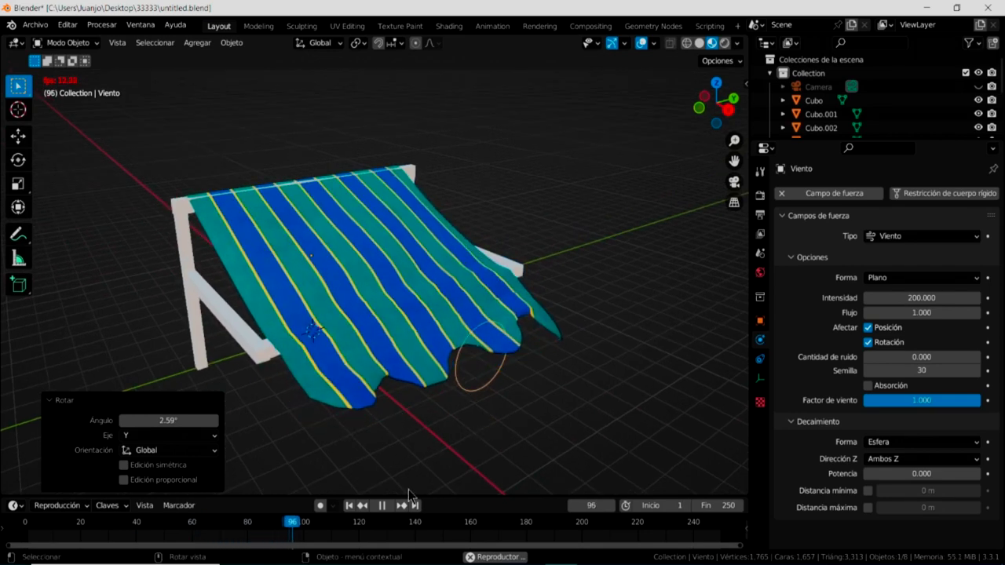
middle_drag(395, 435, 448, 437)
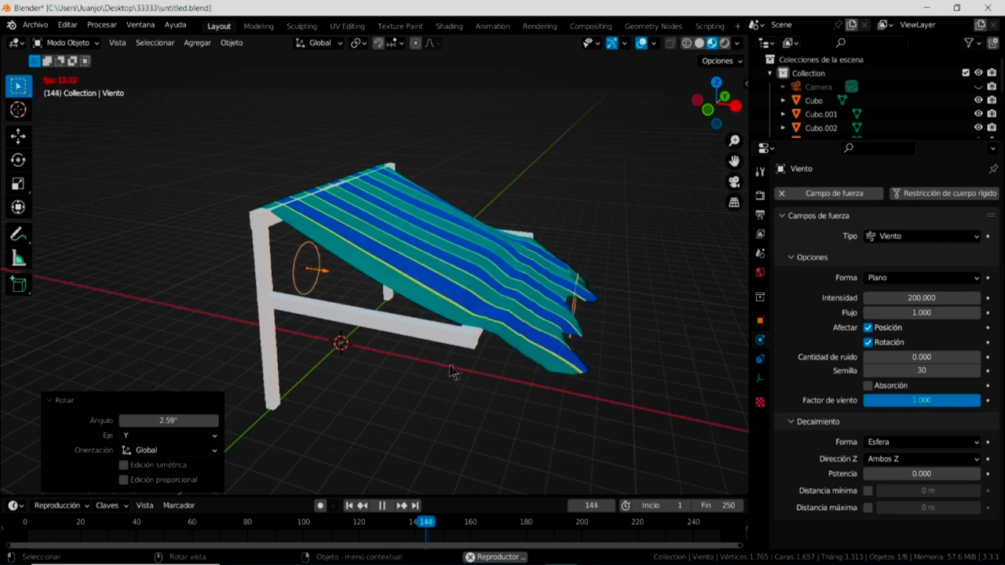
middle_drag(452, 372, 510, 392)
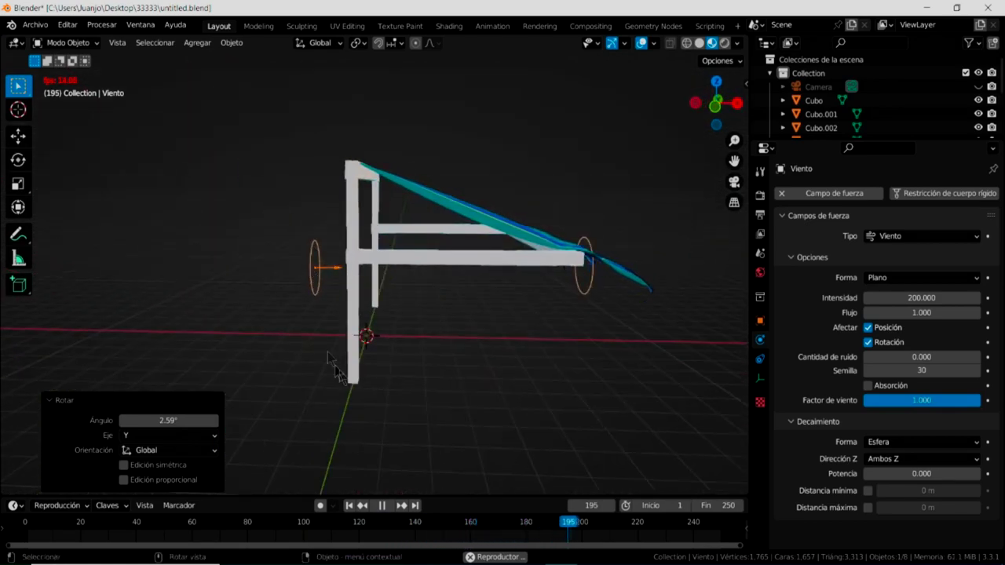
click(18, 136)
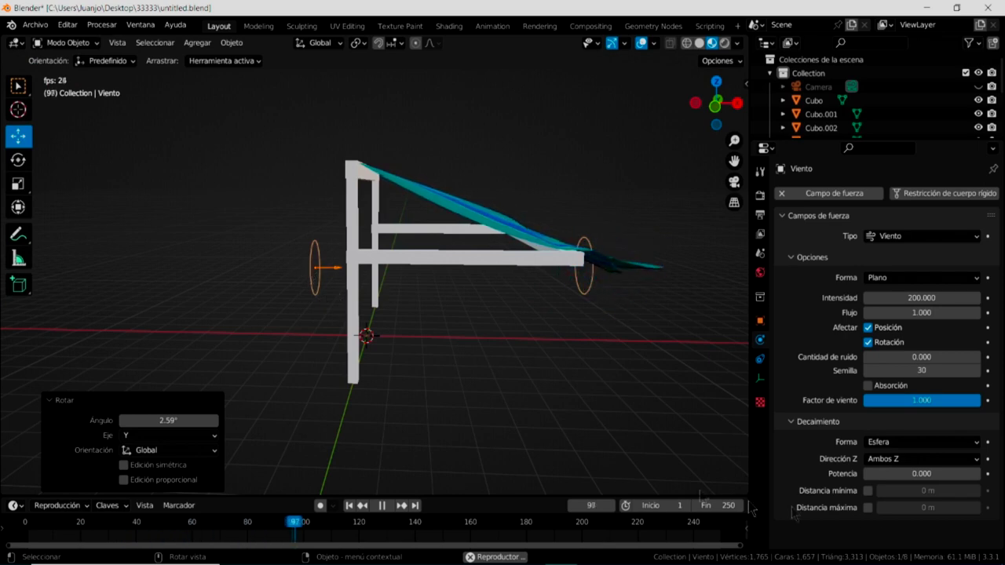
Select the wind force field and raise it higher above the awning
middle_drag(531, 349, 501, 366)
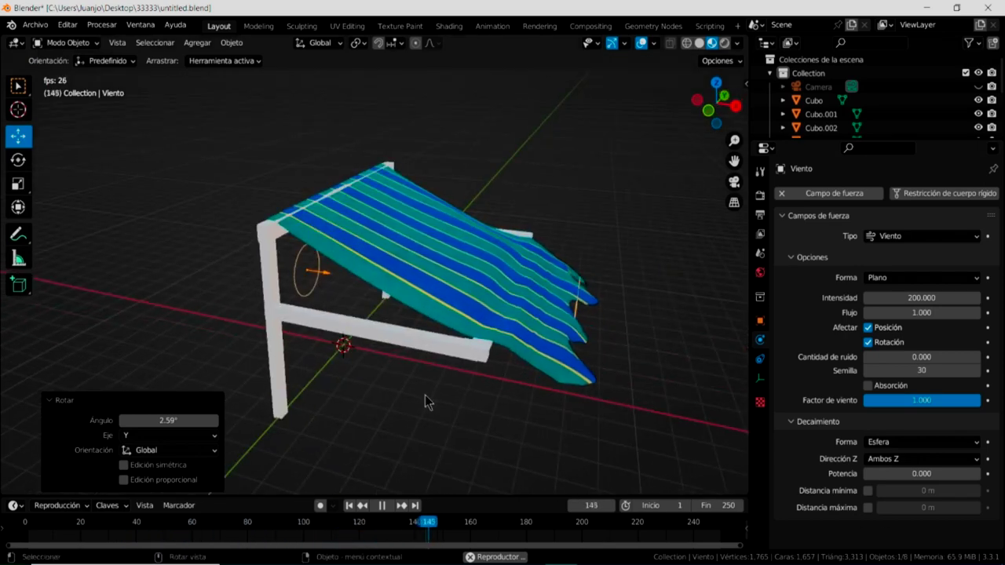
middle_drag(426, 395, 322, 288)
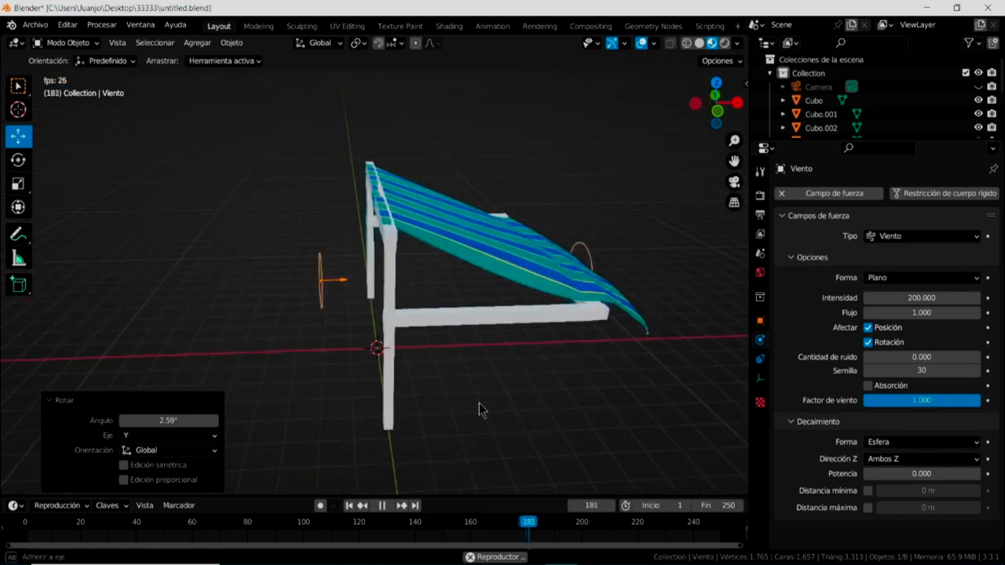
click(324, 287)
mouse_move(322, 288)
mouse_down()
mouse_move(317, 273)
mouse_move(129, 233)
mouse_move(173, 219)
mouse_move(225, 175)
mouse_move(395, 139)
mouse_move(462, 143)
mouse_move(474, 191)
mouse_move(460, 280)
mouse_move(471, 168)
mouse_up()
middle_drag(510, 376, 27, 157)
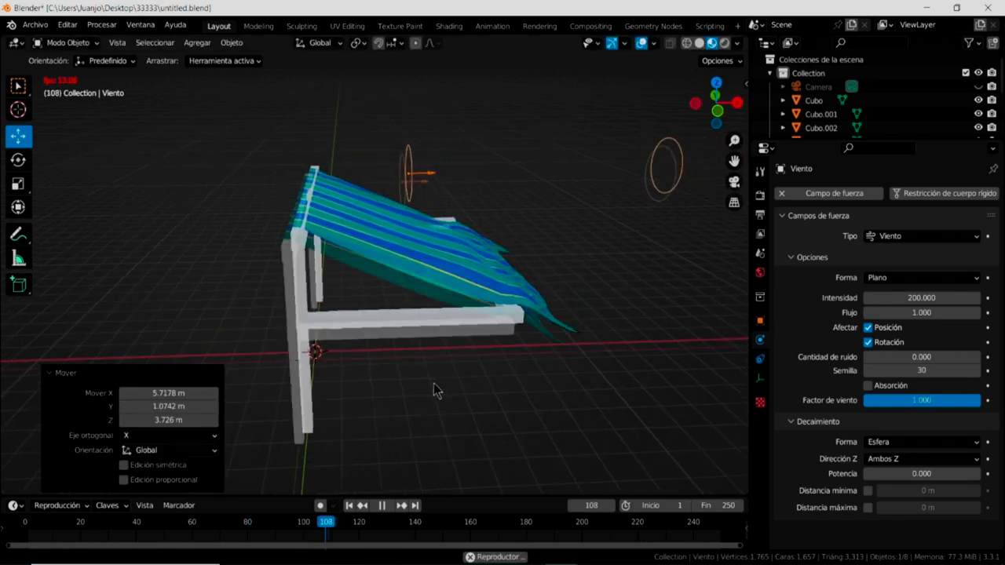
Rotate the wind force field, settling its rotation at 77.8°
click(20, 159)
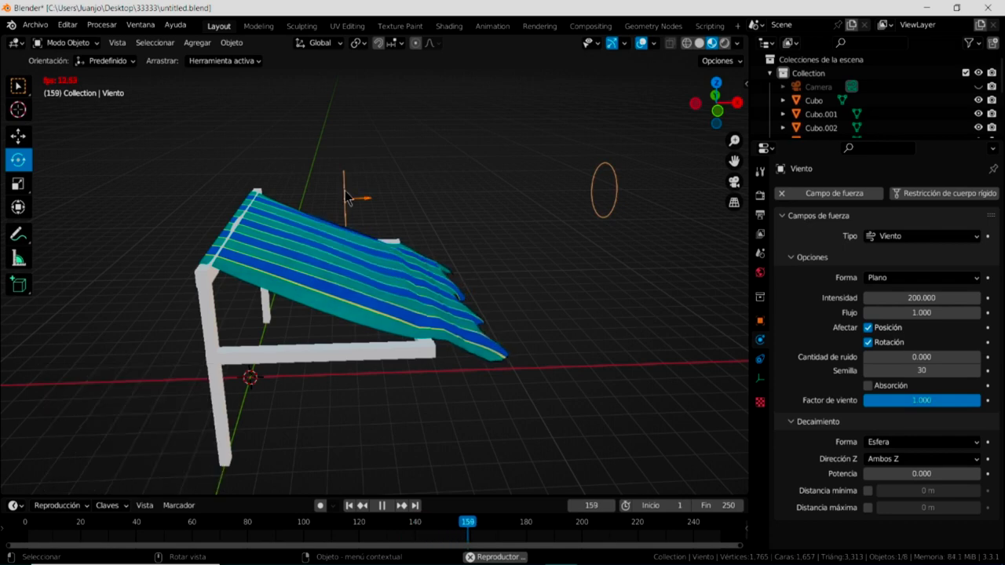
mouse_move(346, 189)
mouse_down()
mouse_move(363, 174)
mouse_move(428, 246)
mouse_up()
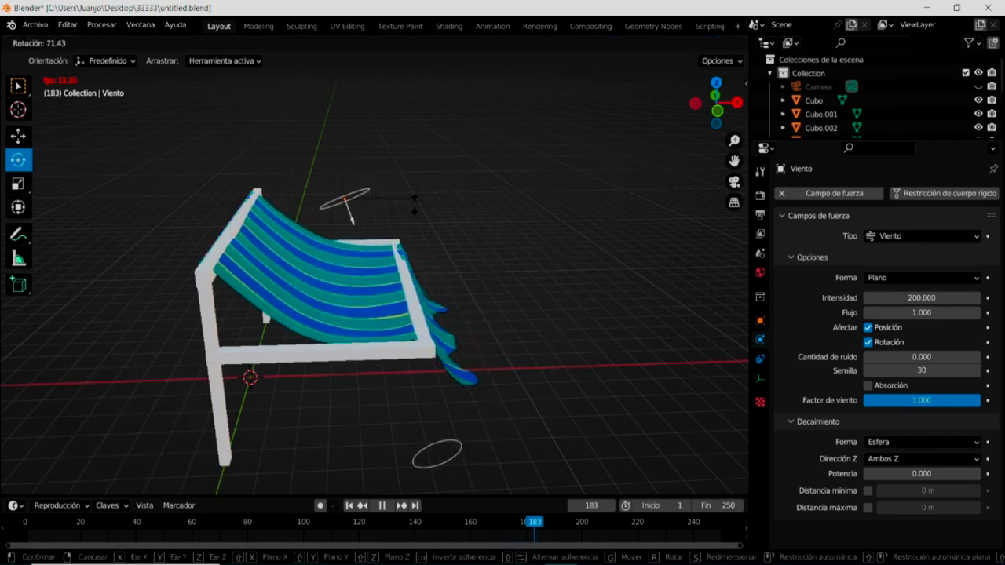
mouse_move(428, 246)
mouse_down()
mouse_move(404, 290)
mouse_move(416, 275)
mouse_up()
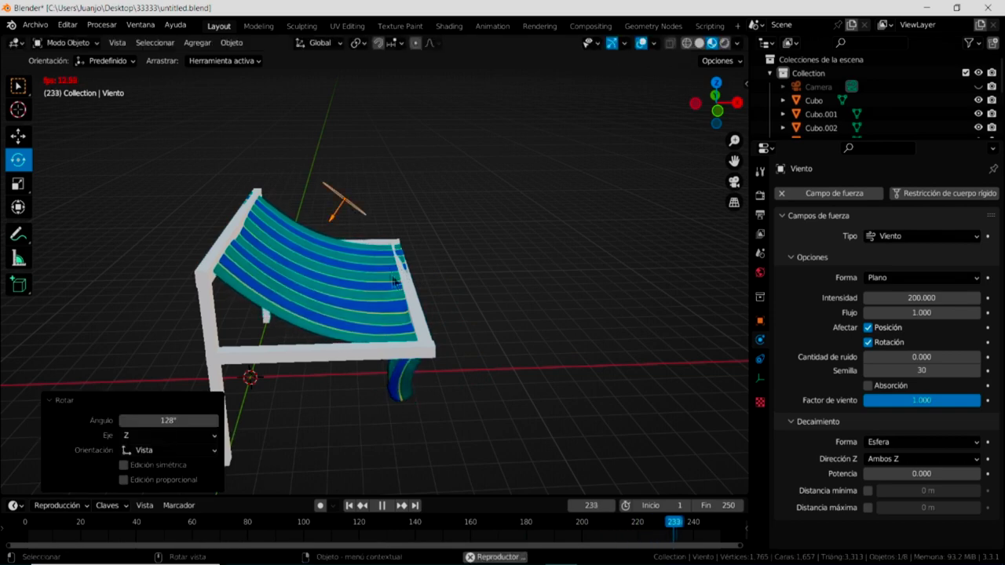
key(r)
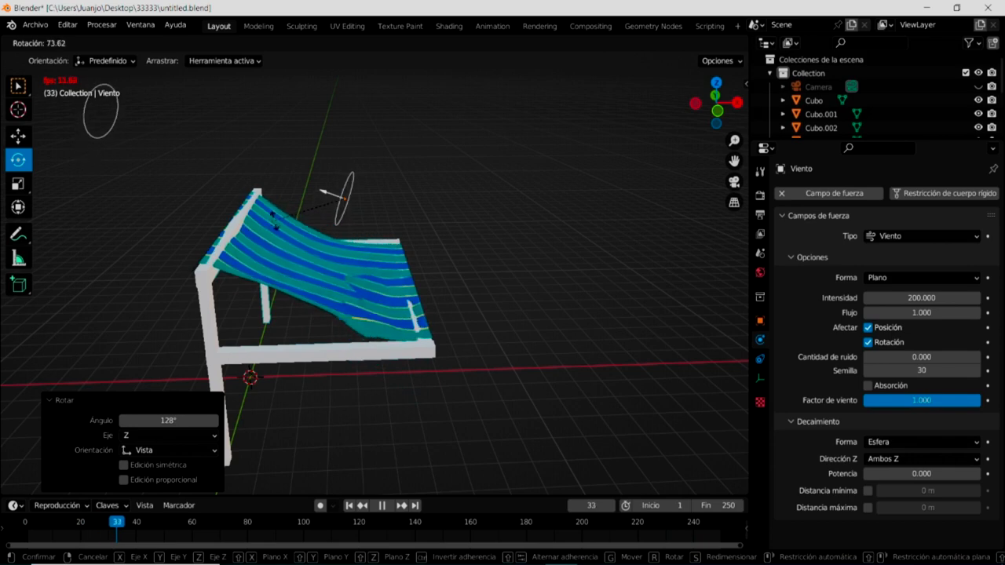
click(290, 181)
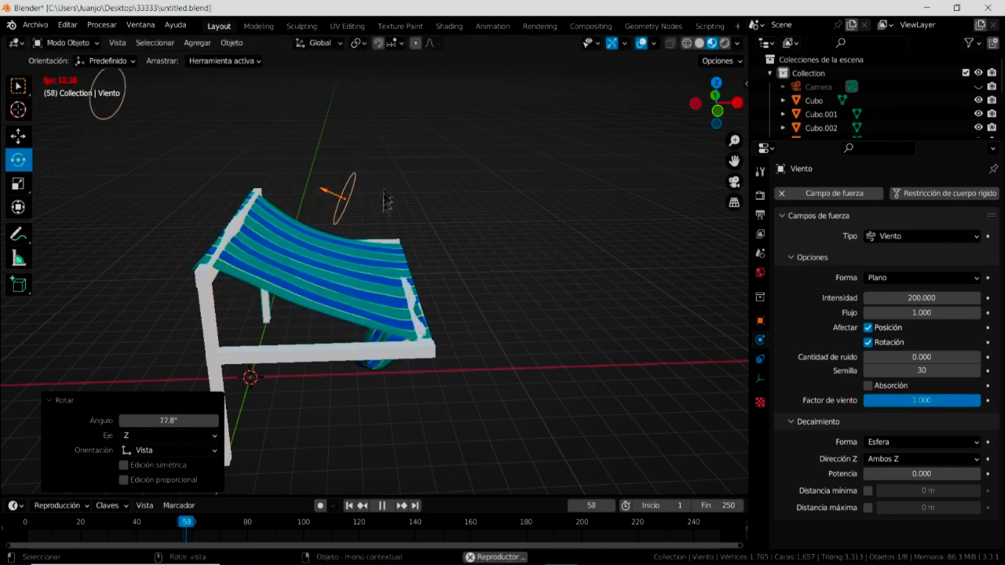
Move the wind field toward the upper left and rotate it to 38°
key(g)
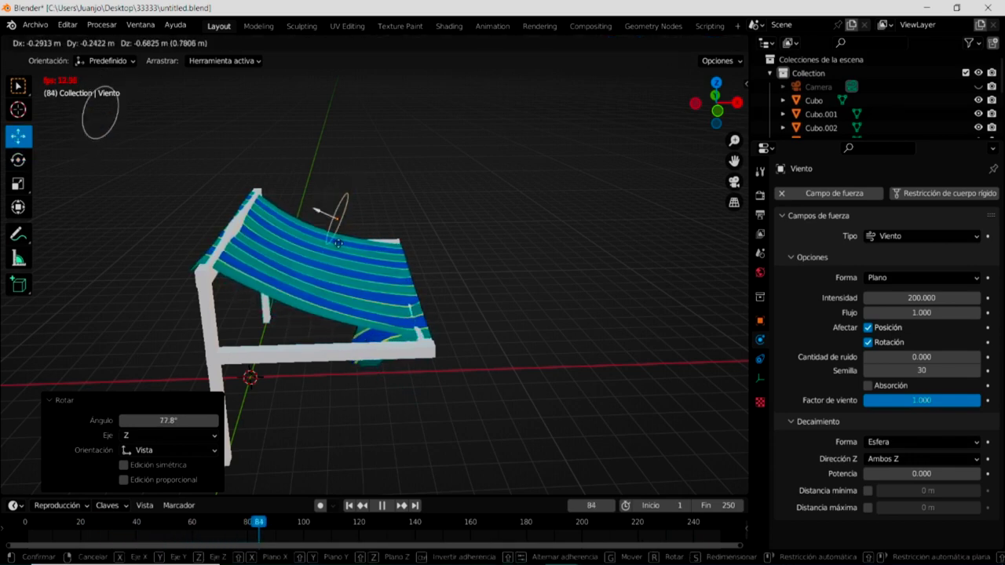
click(95, 212)
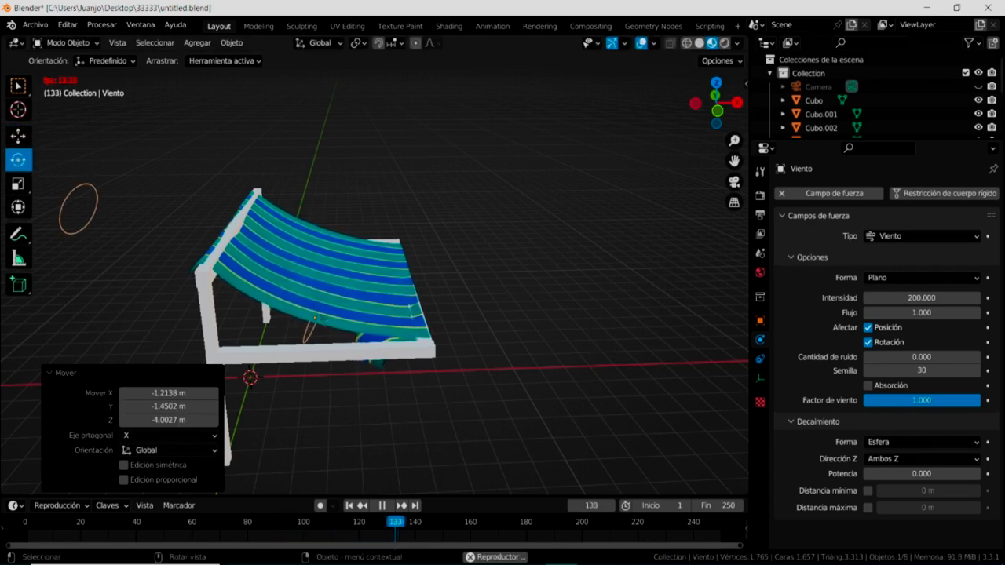
key(r)
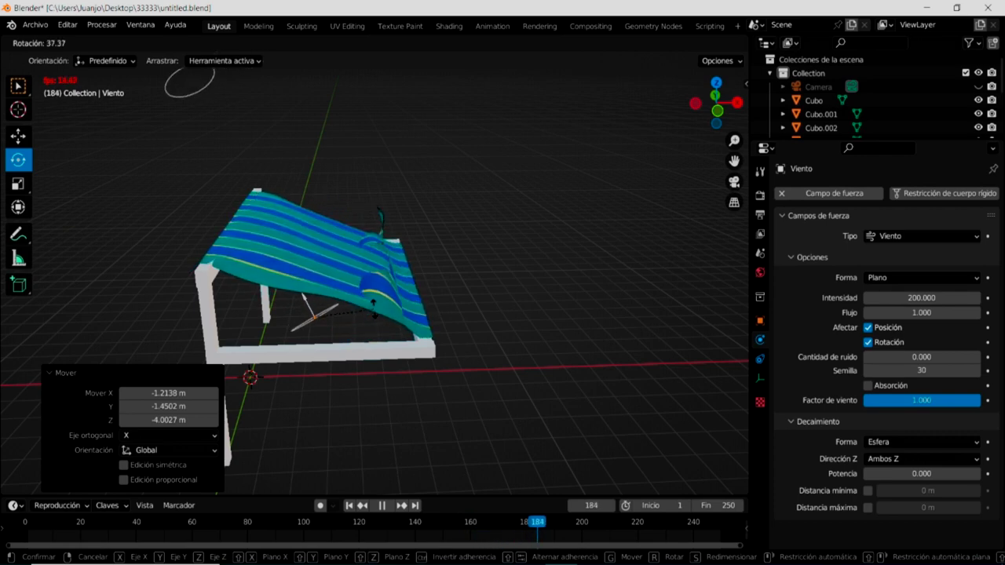
click(375, 309)
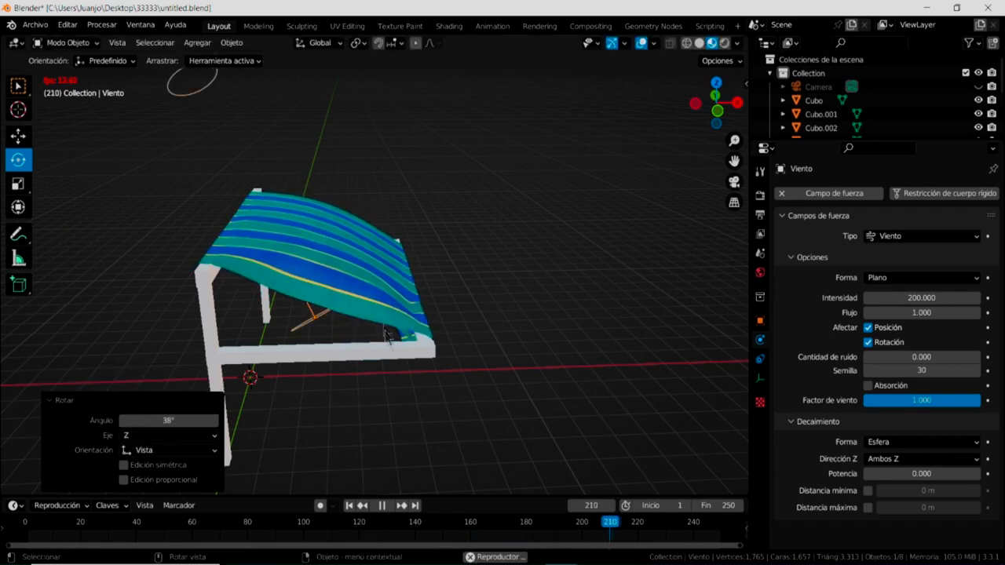
middle_drag(450, 422, 269, 368)
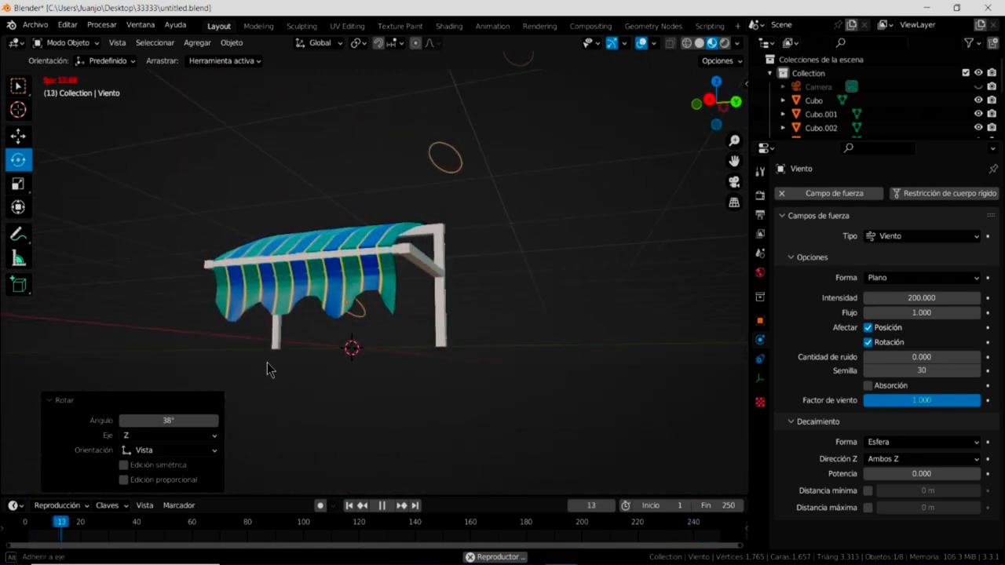
Rotate the wind field to -124° around Z and orbit to watch the cloth billow
middle_drag(269, 368, 200, 362)
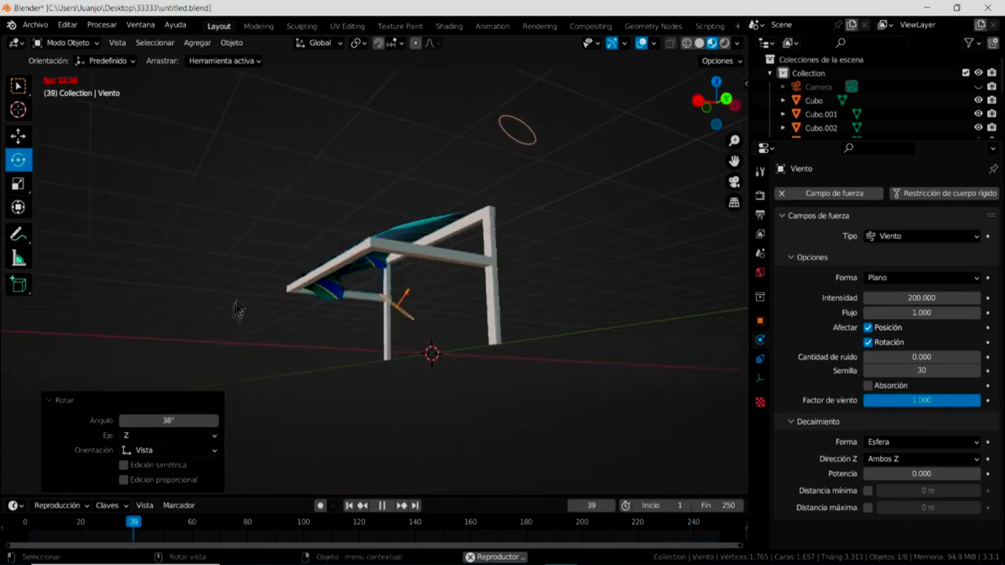
middle_drag(403, 333, 370, 388)
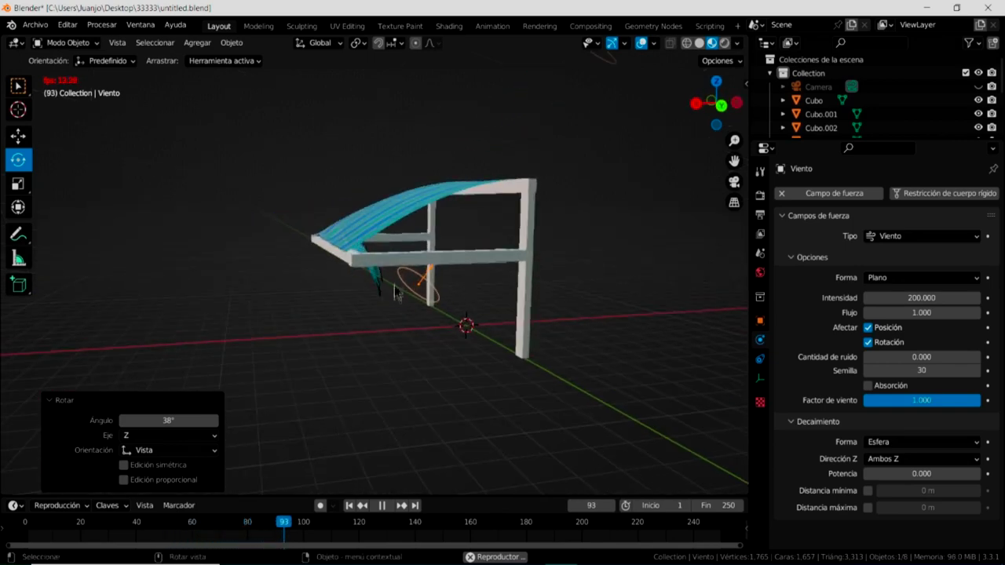
key(r)
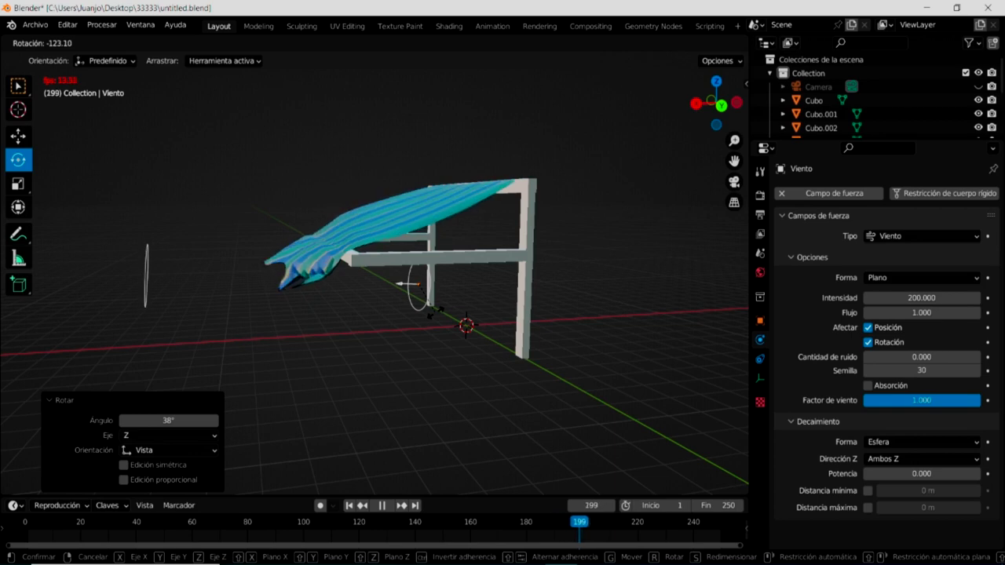
click(434, 313)
mouse_move(382, 353)
middle_down()
mouse_move(451, 368)
mouse_move(429, 392)
mouse_move(503, 396)
mouse_move(576, 381)
mouse_move(444, 424)
mouse_move(447, 392)
middle_up()
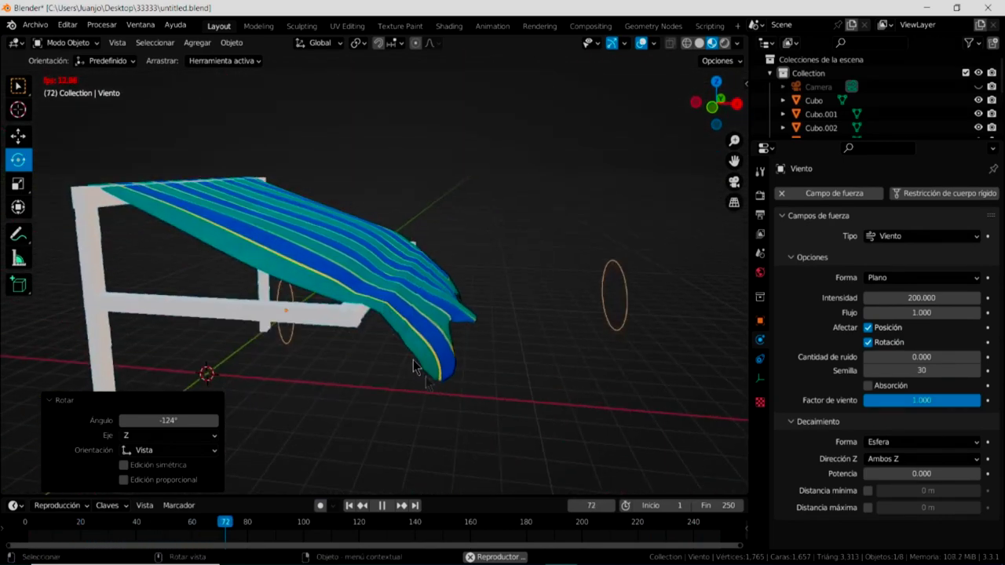
mouse_move(426, 400)
middle_down()
mouse_move(457, 403)
mouse_move(570, 365)
mouse_move(531, 397)
middle_up()
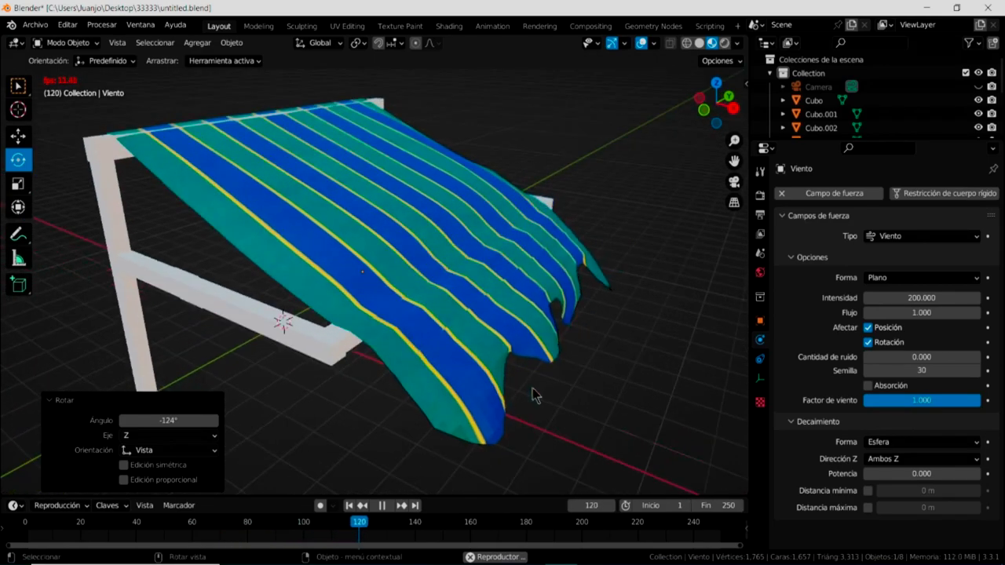
Stop playback, rewind to frame 1, and select the lower horizontal frame beam
click(382, 505)
click(350, 506)
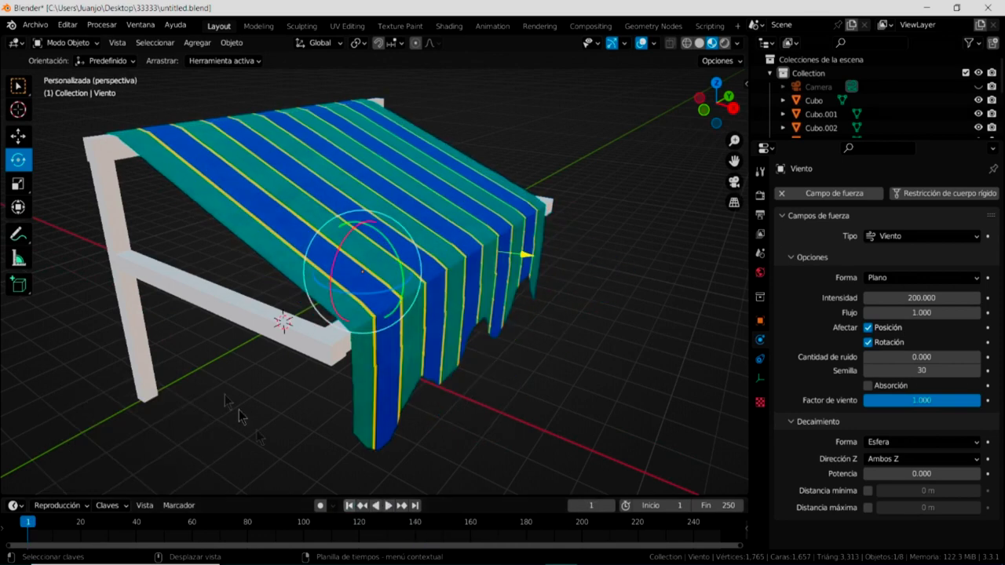
click(175, 296)
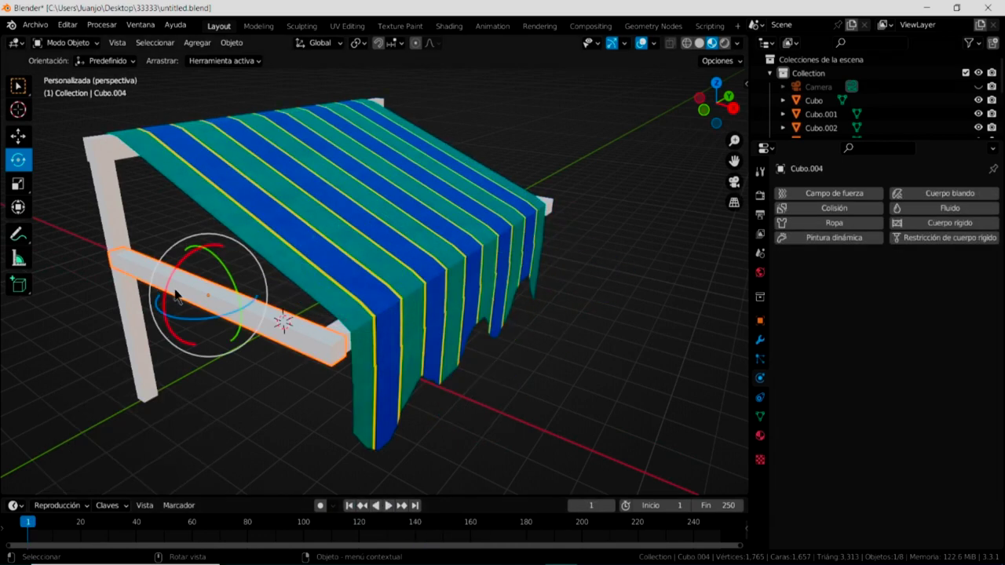
click(20, 86)
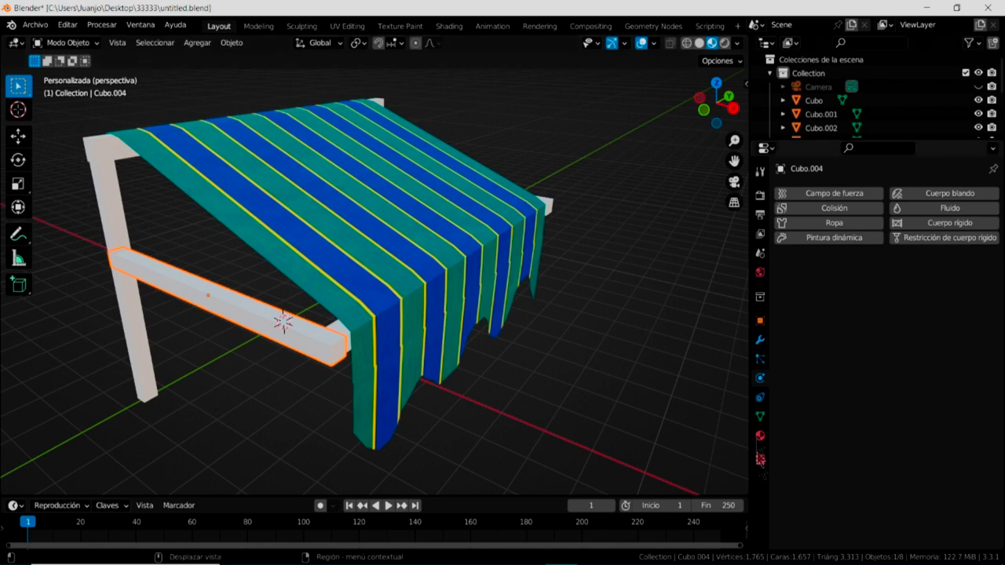
Give the beam a new material with Metálico 0.980 and Rugosidad 0.137
click(759, 436)
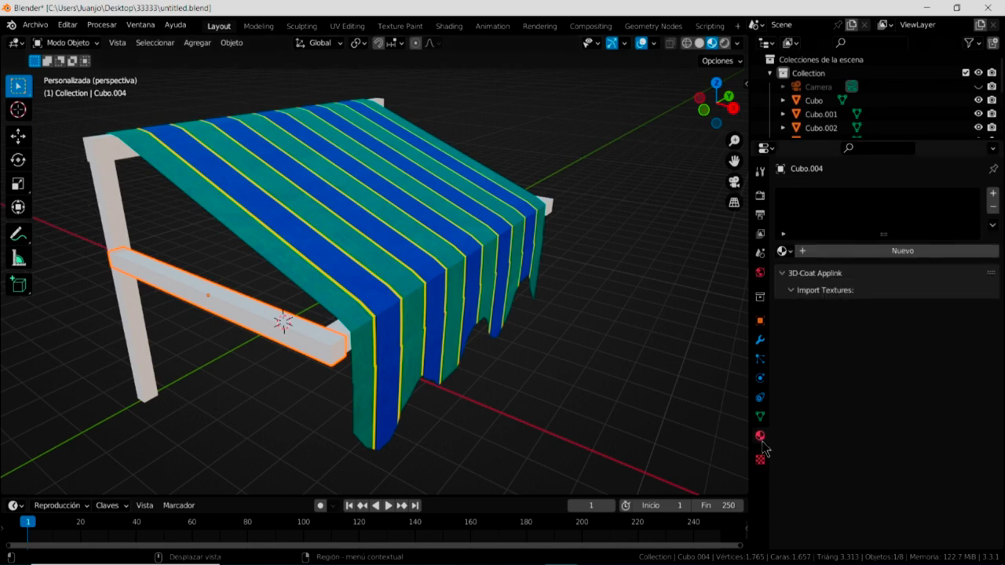
click(846, 253)
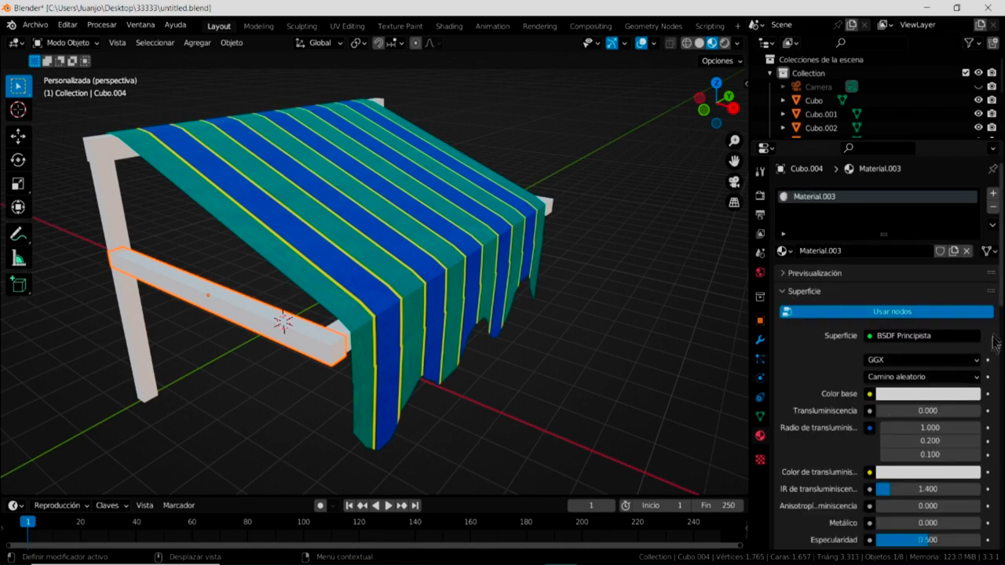
drag(1002, 270, 1003, 355)
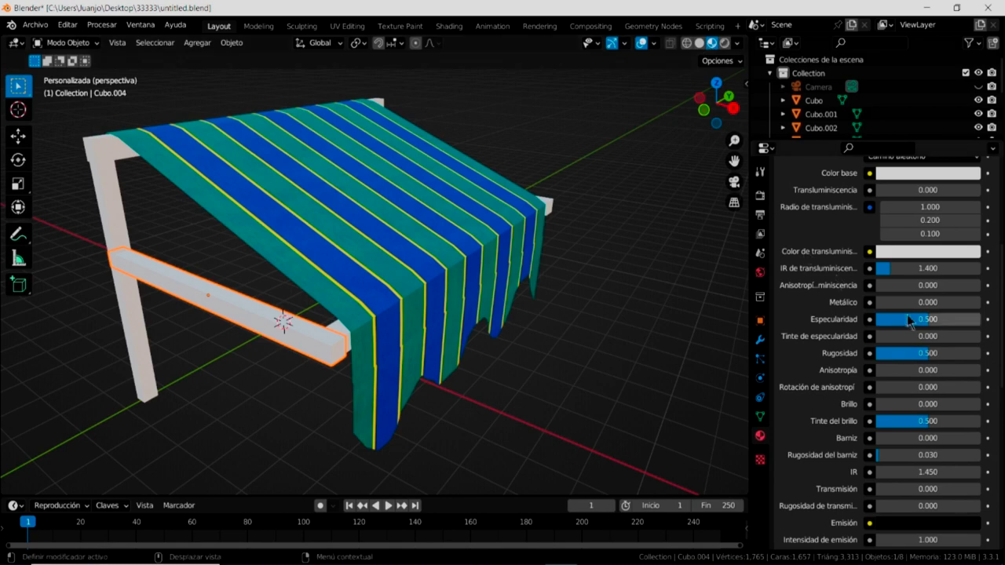
drag(887, 302, 980, 302)
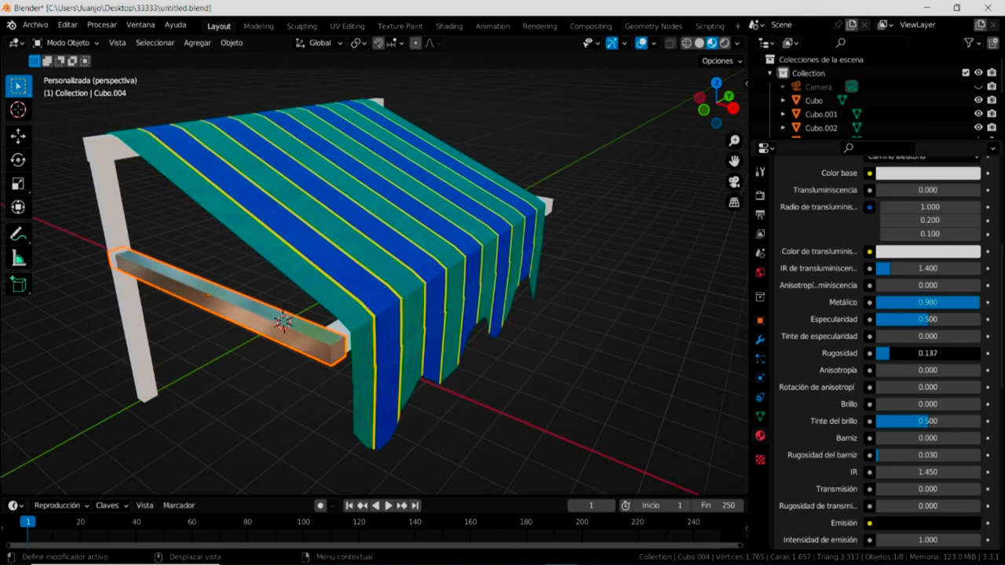
mouse_move(928, 353)
mouse_down()
mouse_move(879, 354)
mouse_move(895, 353)
mouse_up()
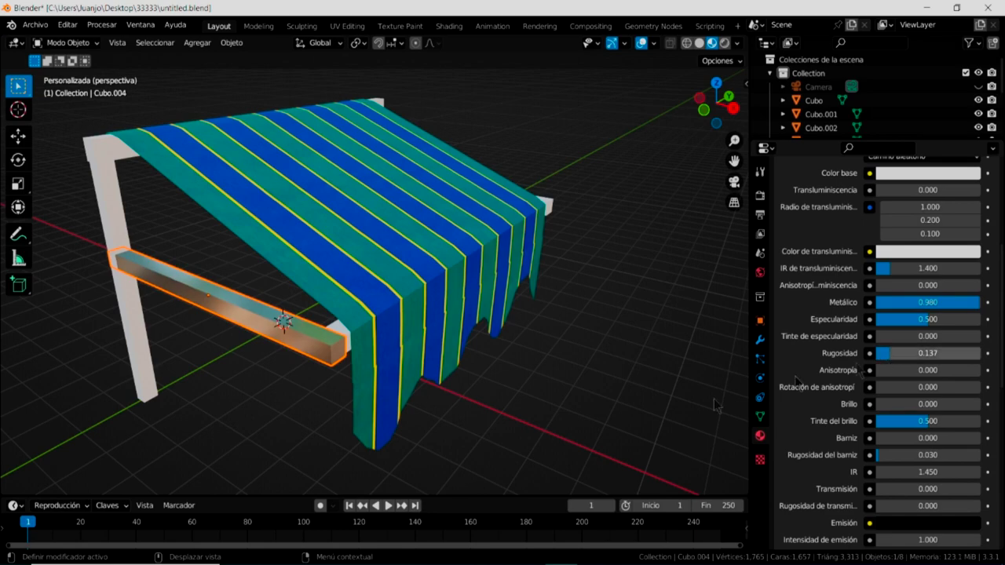
Assign Material.003 to the left leg and the top beam of the frame
mouse_move(360, 419)
middle_down()
mouse_move(431, 386)
mouse_move(361, 429)
mouse_move(385, 416)
middle_up()
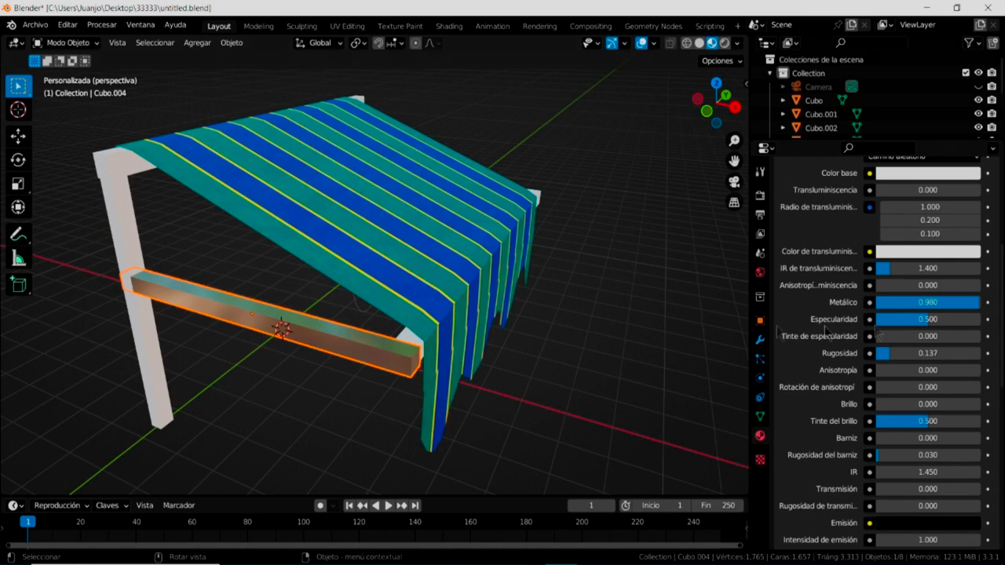
scroll(902, 220, up, 5)
scroll(901, 216, up, 2)
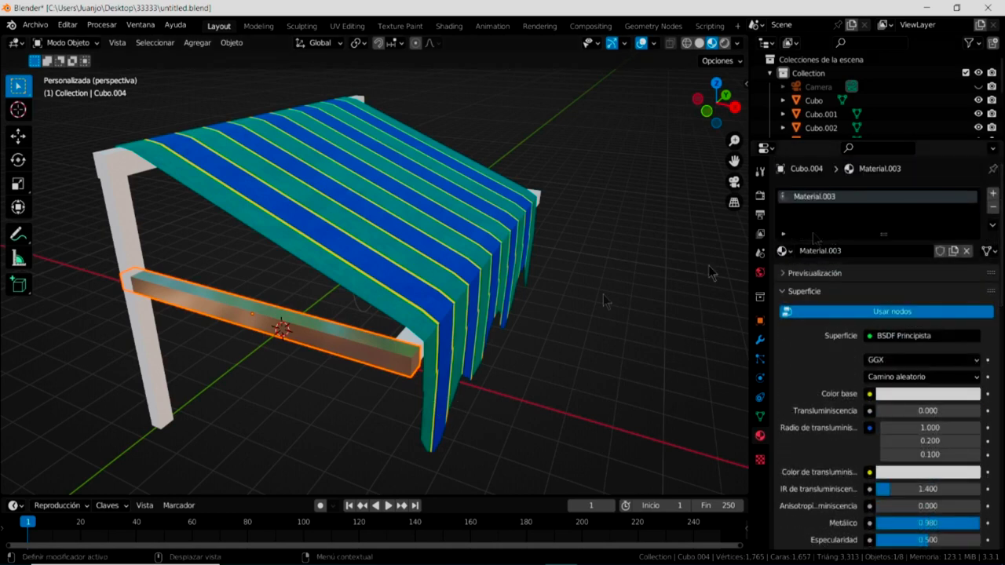
click(124, 240)
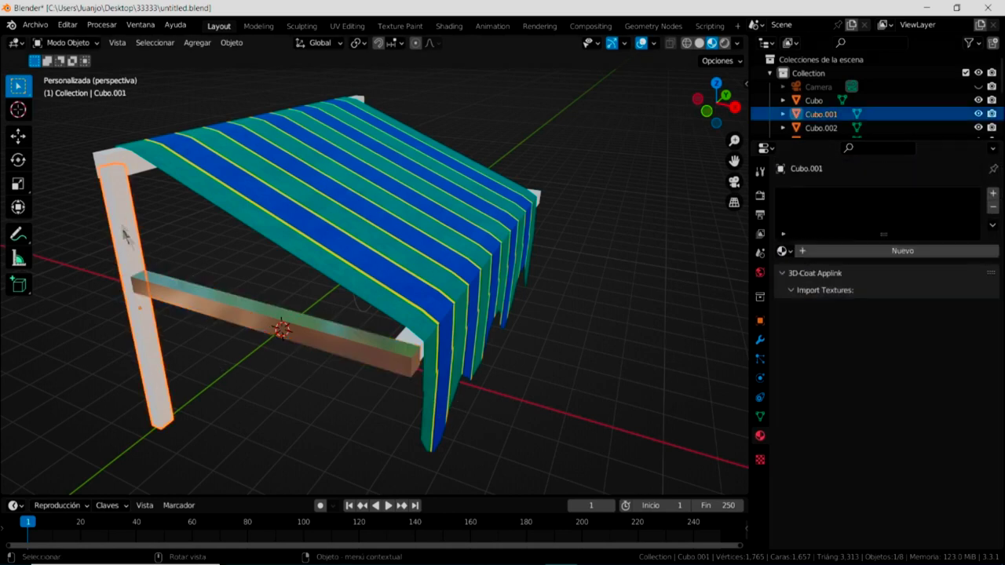
click(785, 251)
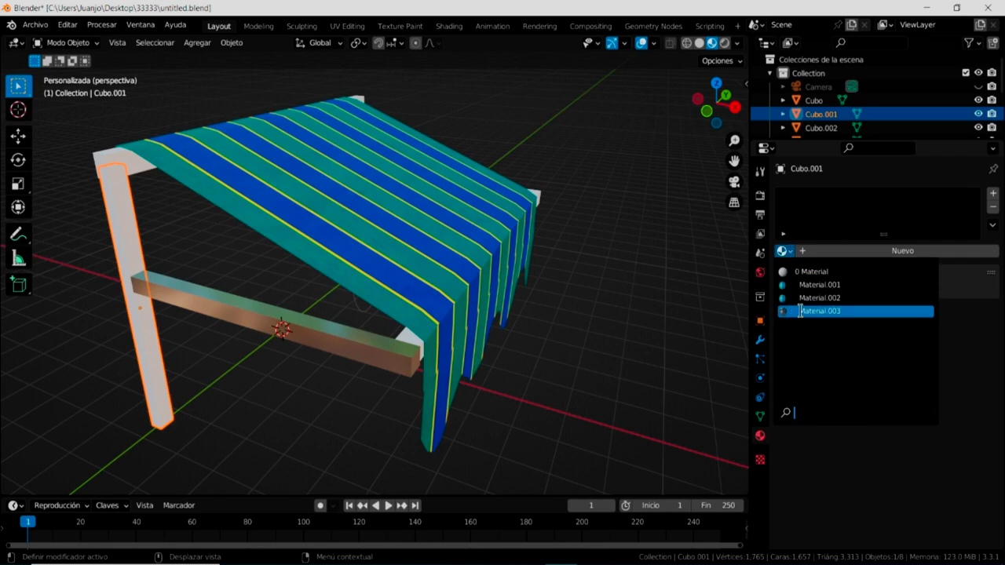
click(799, 311)
click(126, 171)
click(783, 252)
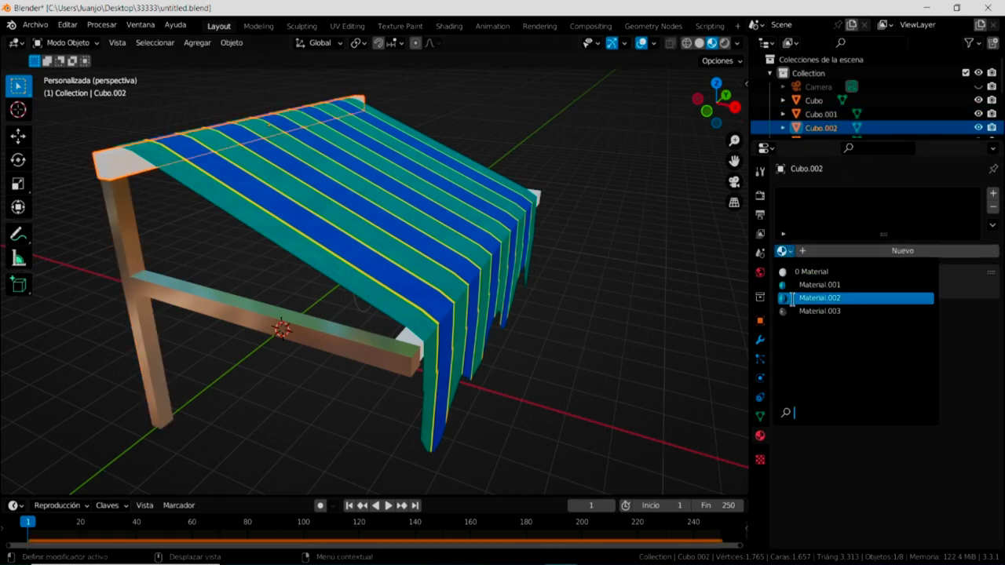
click(800, 311)
Assign Material.003 to the short corner beam, front beam and remaining Cubo leg
click(410, 346)
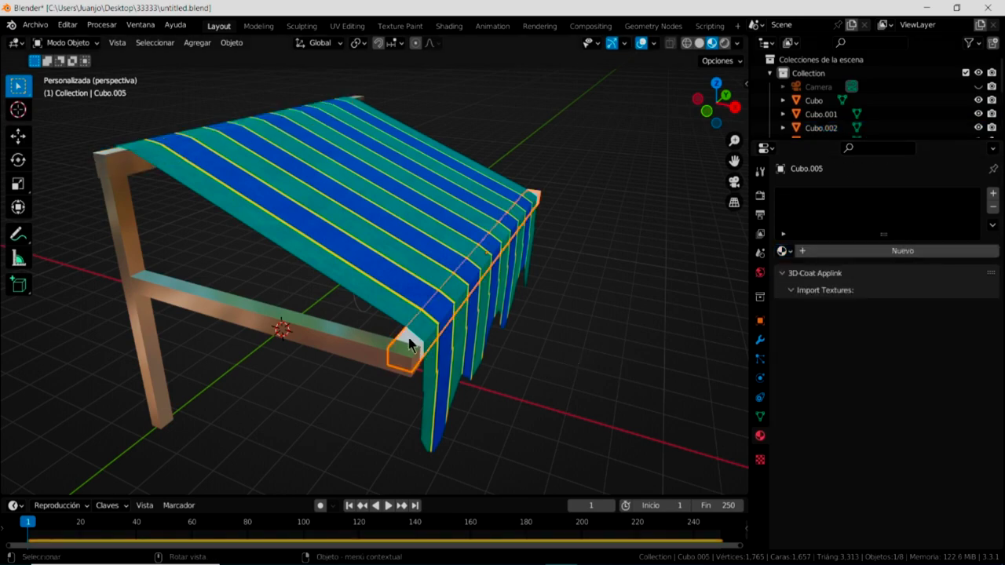
click(789, 253)
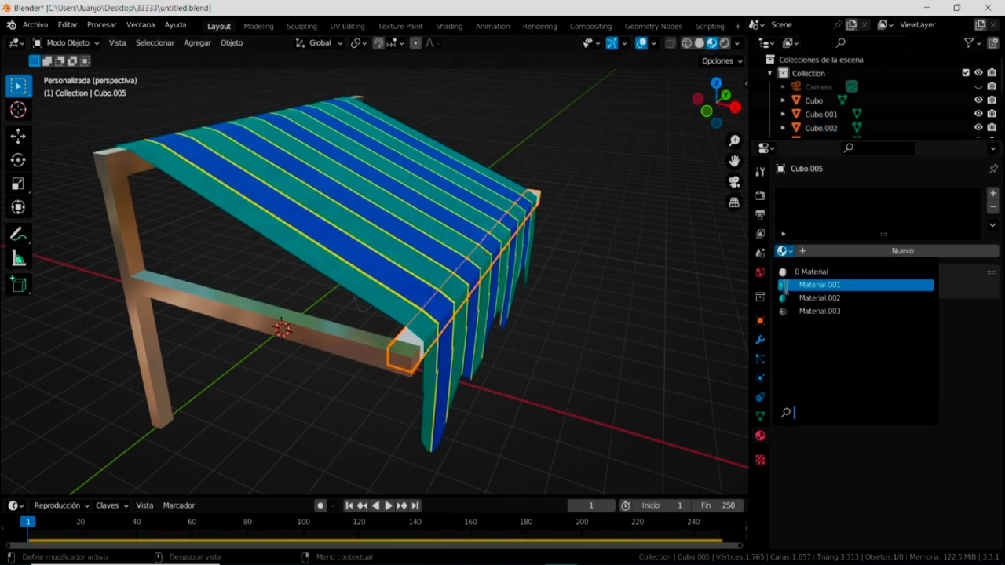
click(809, 312)
mouse_move(590, 314)
middle_down()
mouse_move(459, 345)
mouse_move(372, 344)
middle_up()
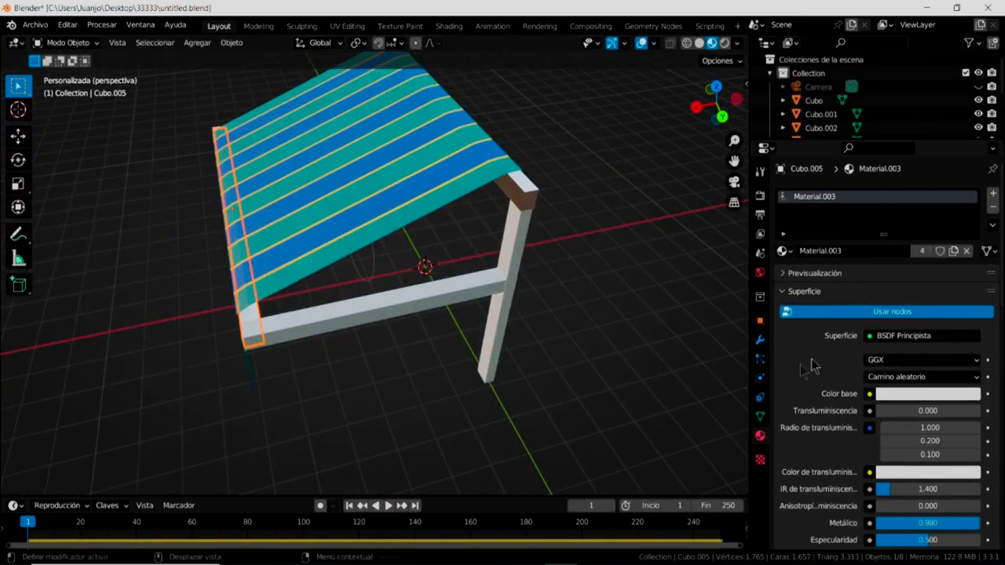
click(310, 333)
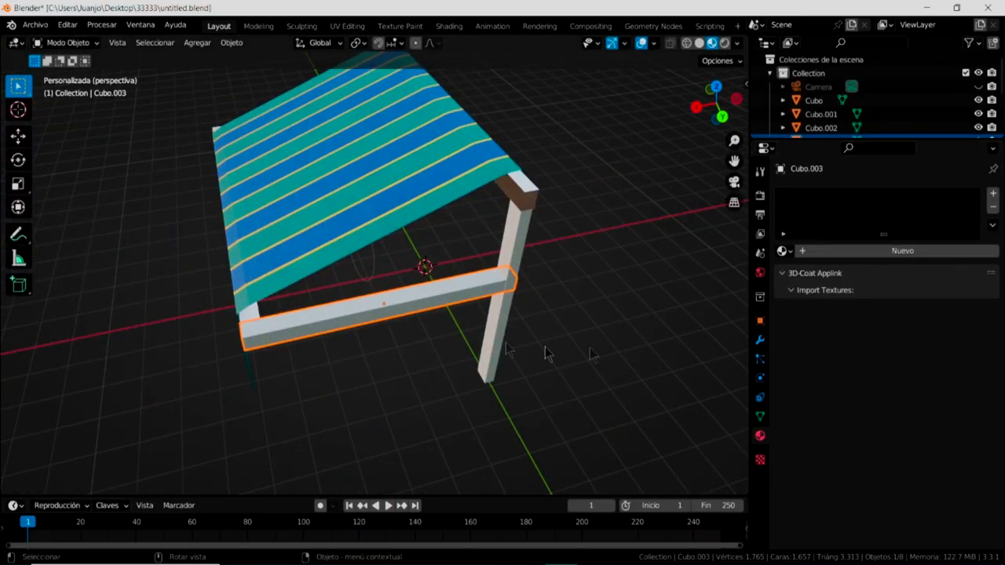
click(785, 252)
click(787, 312)
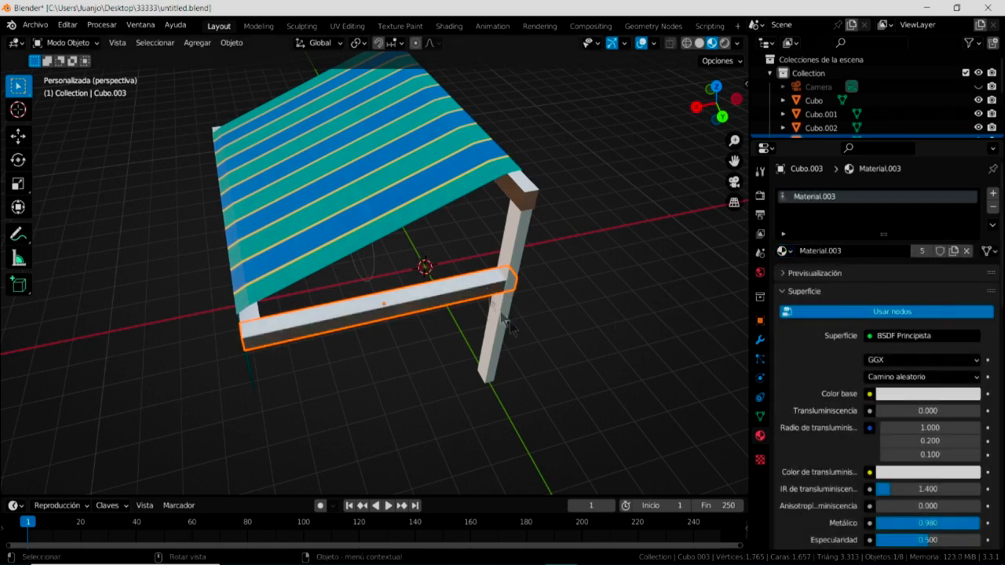
click(509, 342)
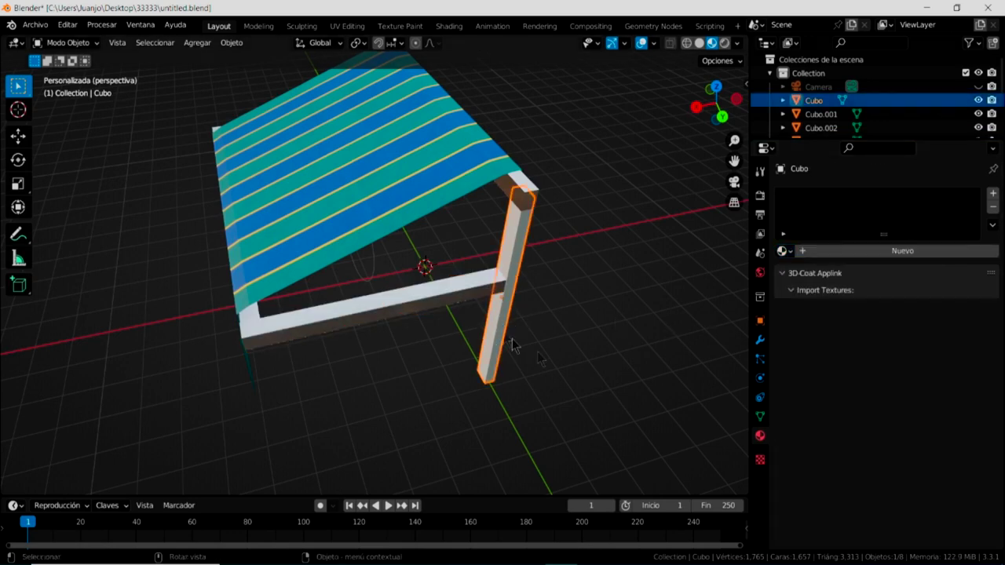
click(785, 252)
click(789, 310)
Orbit and zoom out to a low front view of the canopy
mouse_move(607, 225)
middle_down()
mouse_move(482, 279)
mouse_move(561, 271)
middle_up()
mouse_move(481, 318)
middle_down()
mouse_move(543, 362)
mouse_move(595, 341)
mouse_move(565, 327)
mouse_move(262, 403)
mouse_move(318, 381)
mouse_move(439, 404)
mouse_move(442, 413)
mouse_move(285, 410)
mouse_move(398, 412)
middle_up()
scroll(397, 412, down, 2)
scroll(398, 411, down, 3)
scroll(397, 410, down, 2)
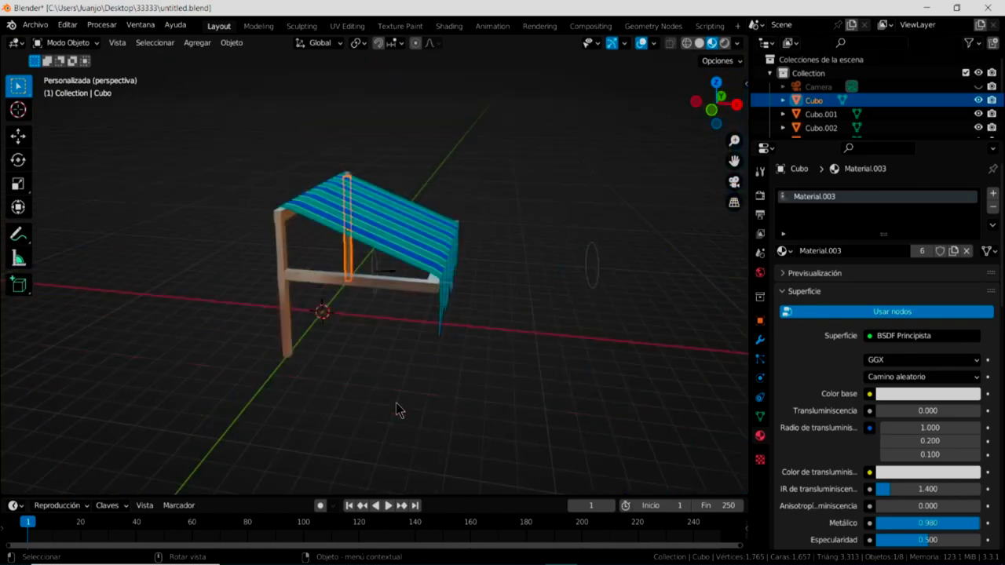
middle_drag(511, 434, 525, 412)
mouse_move(480, 381)
shift+middle_down()
mouse_move(419, 410)
mouse_move(426, 414)
shift+middle_up()
Deselect everything, orbit to a frontal view of the awning, and switch to wireframe shading
scroll(419, 410, down, 2)
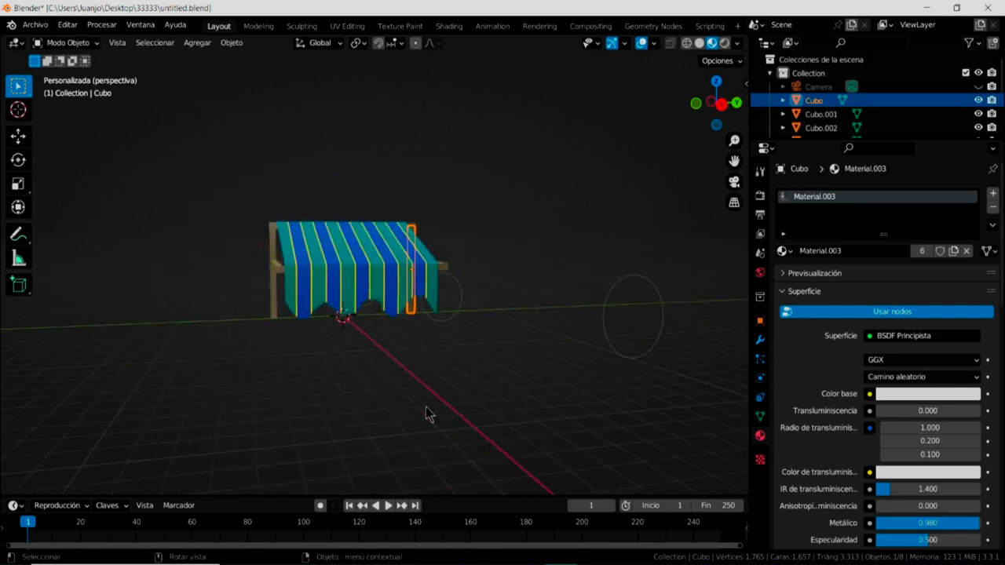
scroll(426, 414, down, 3)
scroll(410, 406, up, 1)
scroll(411, 404, up, 1)
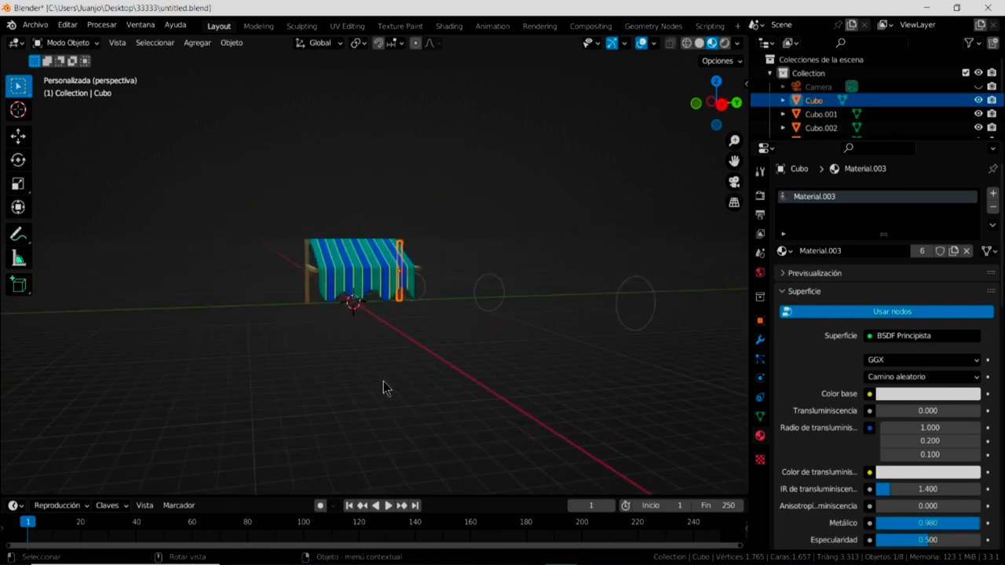
click(383, 388)
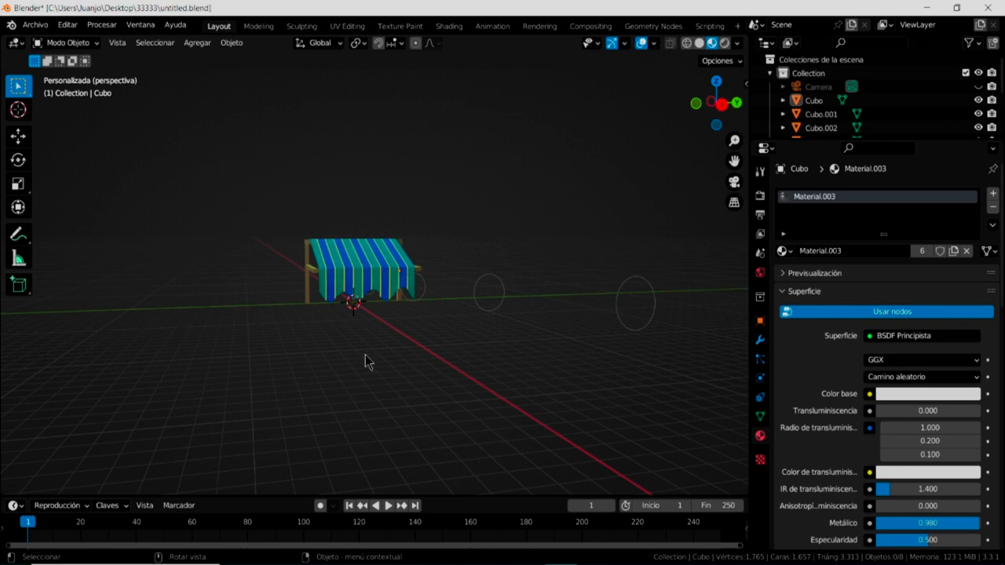
mouse_move(401, 376)
middle_down()
mouse_move(355, 392)
mouse_move(368, 419)
mouse_move(392, 420)
mouse_move(301, 418)
middle_up()
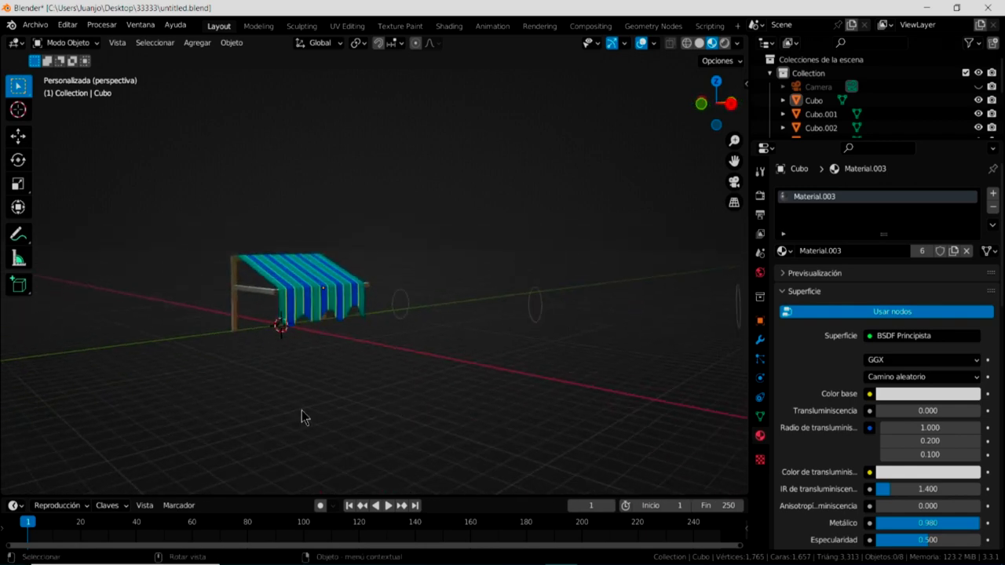
click(688, 44)
Duplicate the awning and frame twice along Y (19.027 m, 25.074 m), then restore Material Preview
mouse_move(197, 208)
mouse_down()
mouse_move(426, 374)
mouse_move(419, 370)
mouse_up()
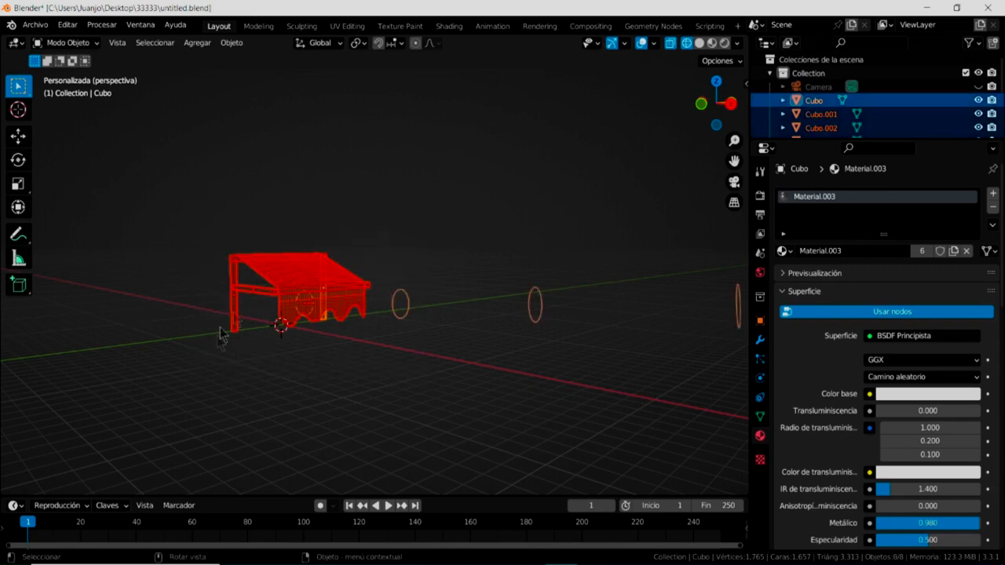
key(shift+d)
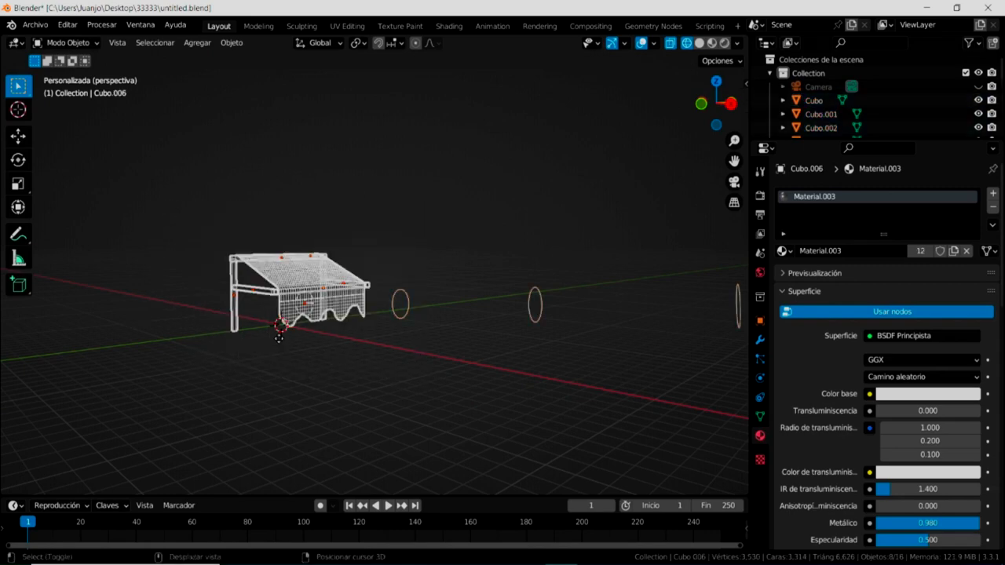
key(y)
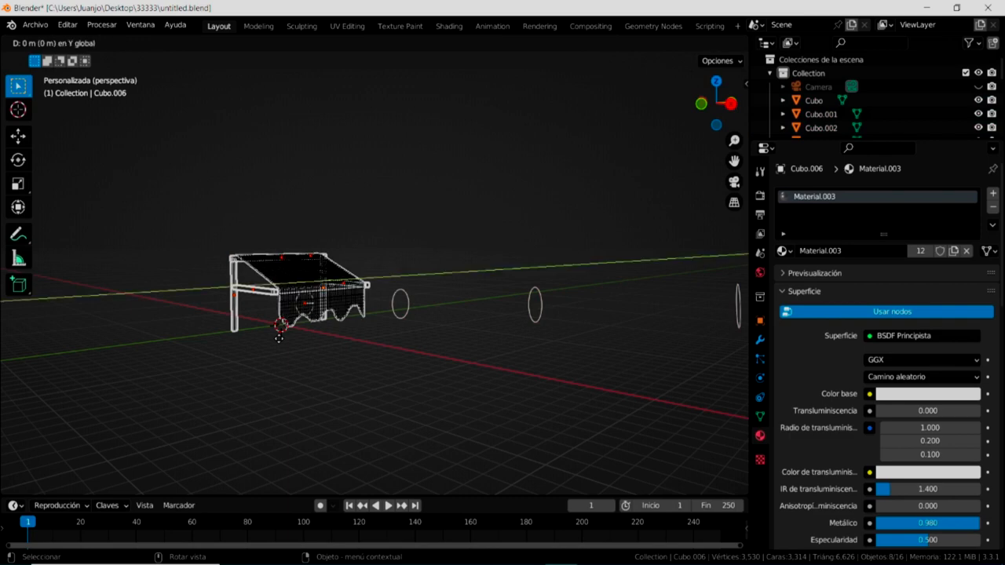
click(421, 323)
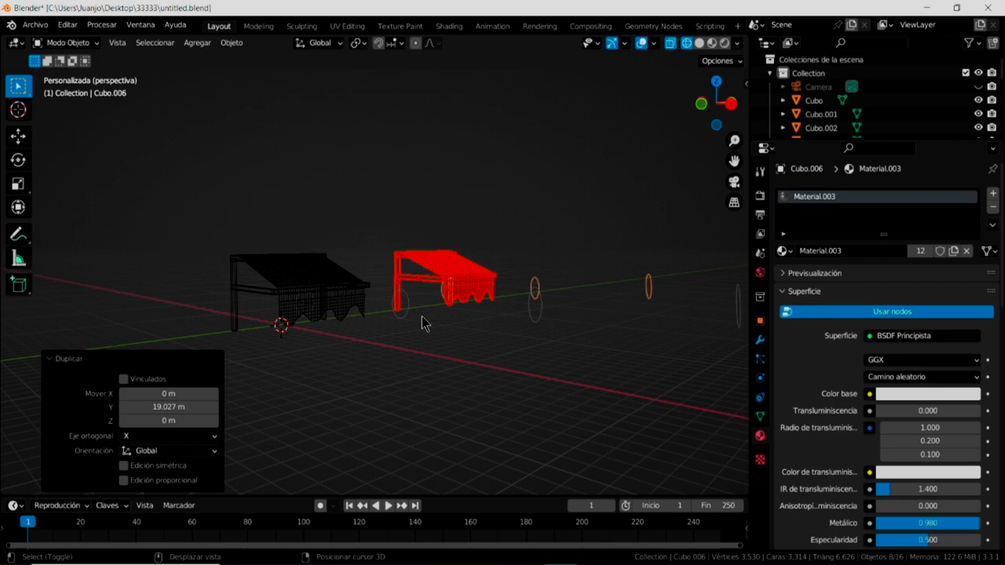
key(shift+d)
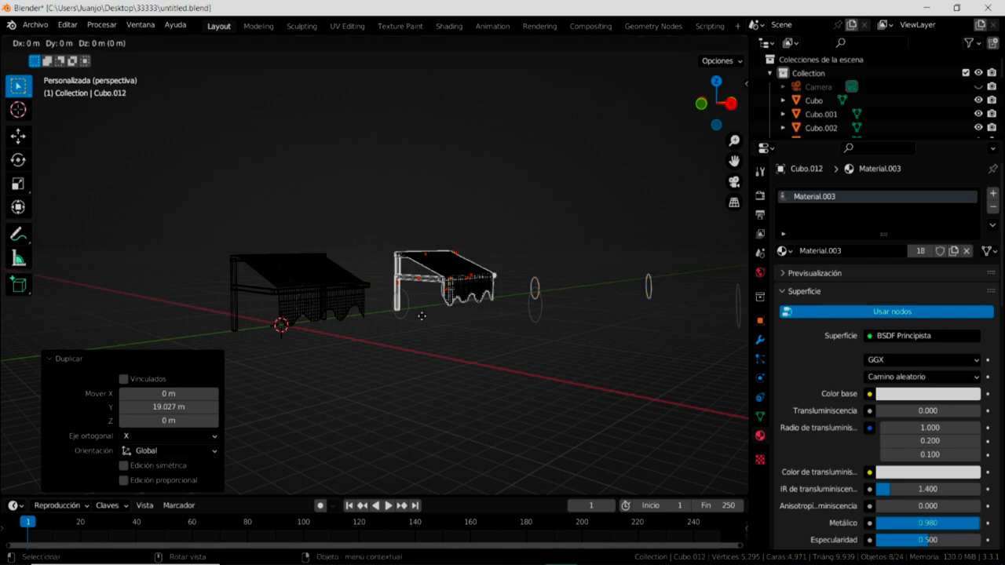
key(y)
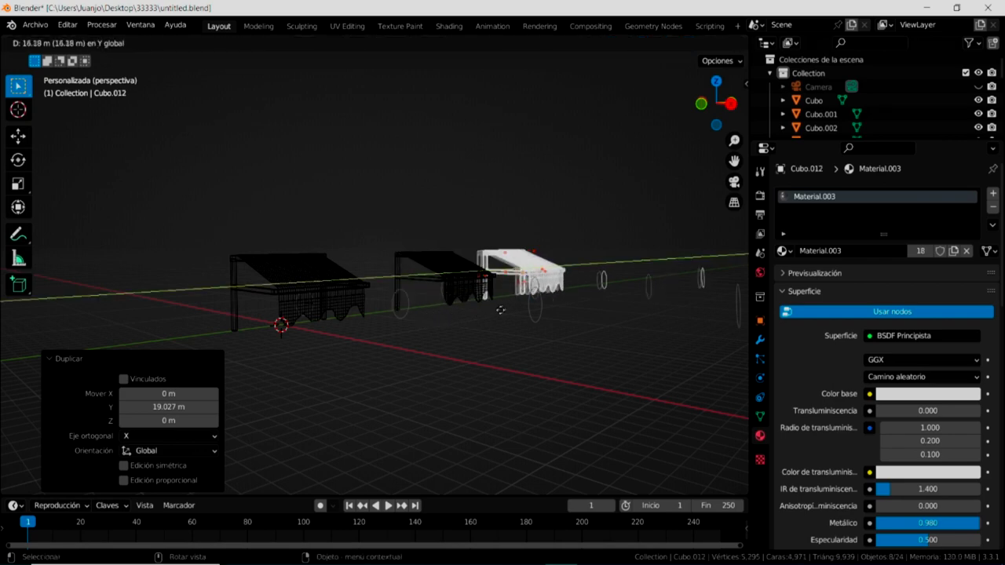
click(533, 307)
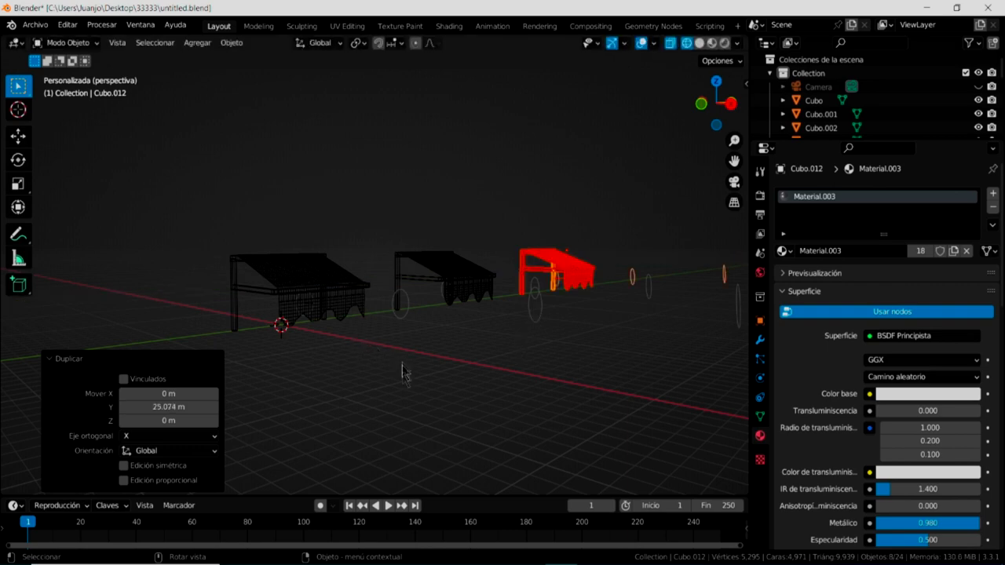
click(700, 45)
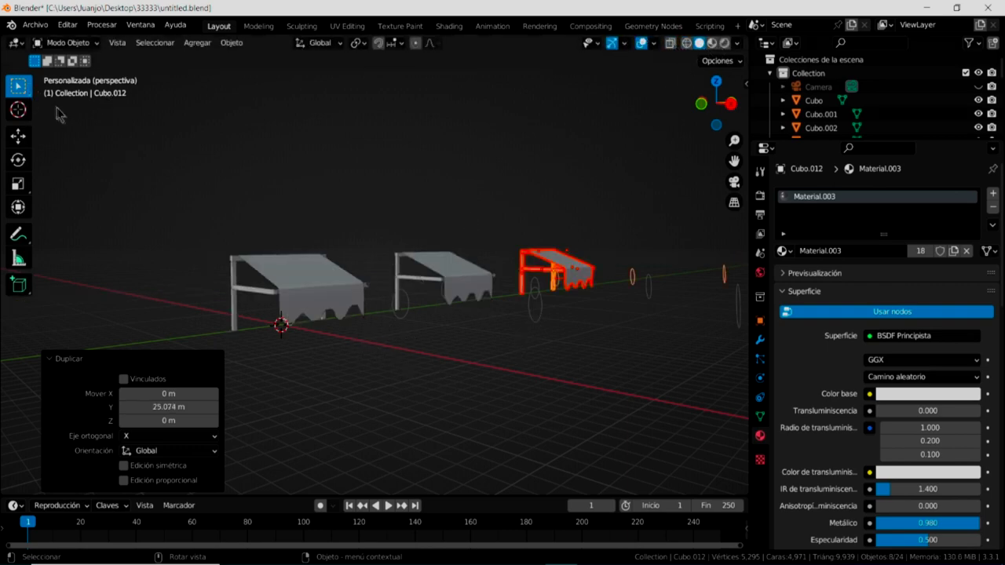
click(712, 44)
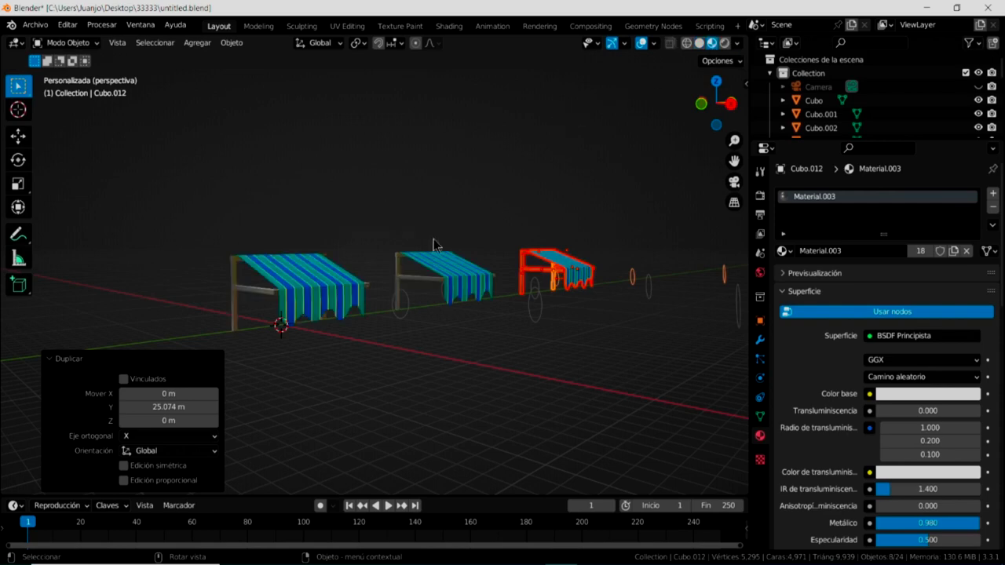
Orbit and zoom toward the row of three awnings and play the cloth simulation
middle_drag(501, 322, 493, 365)
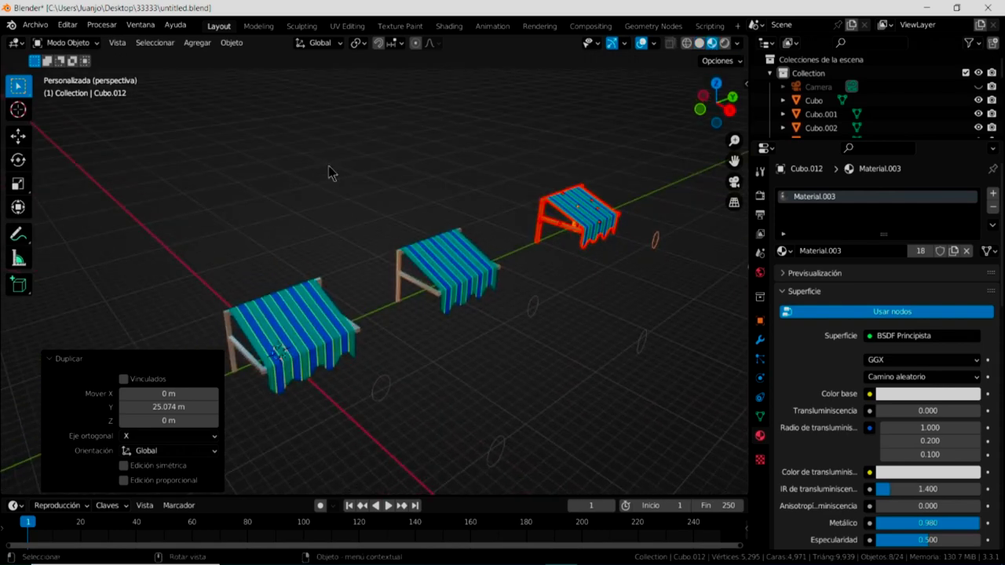
click(331, 166)
scroll(414, 337, up, 3)
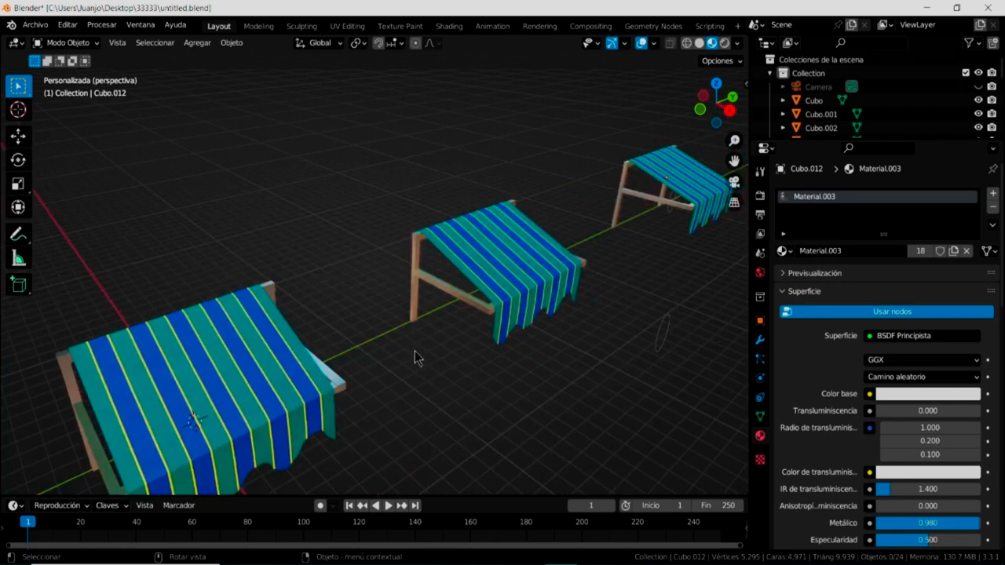
click(388, 505)
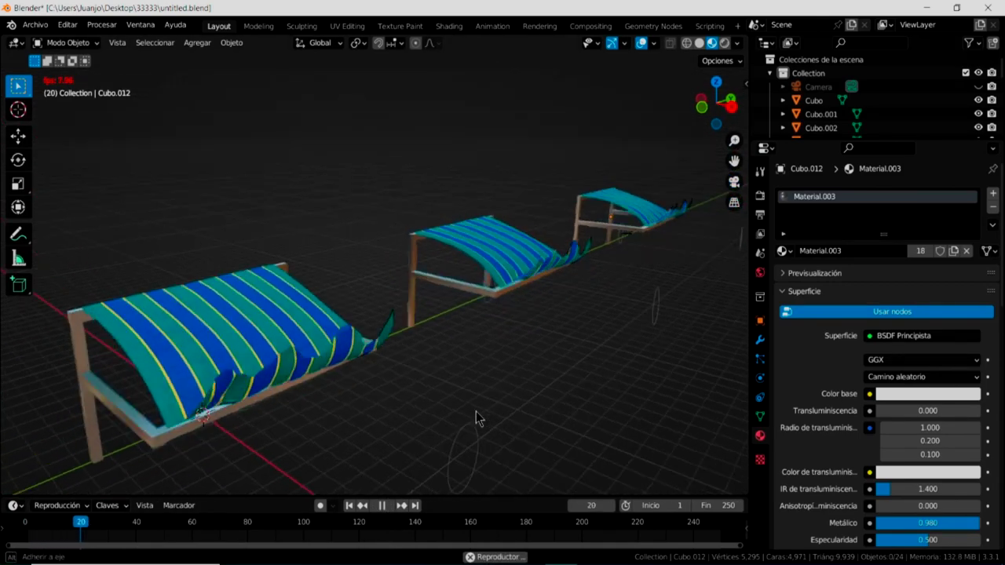
Orbit and zoom around the three rippling awnings during playback, hiding the viewport overlays
mouse_move(482, 404)
middle_down()
mouse_move(491, 413)
mouse_move(462, 344)
mouse_move(449, 359)
middle_up()
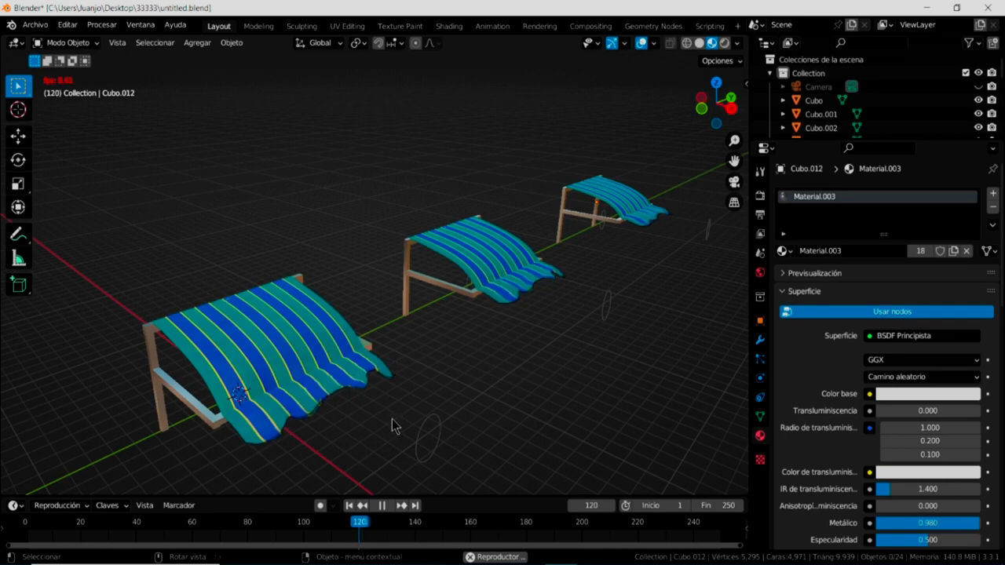
middle_drag(406, 404, 402, 401)
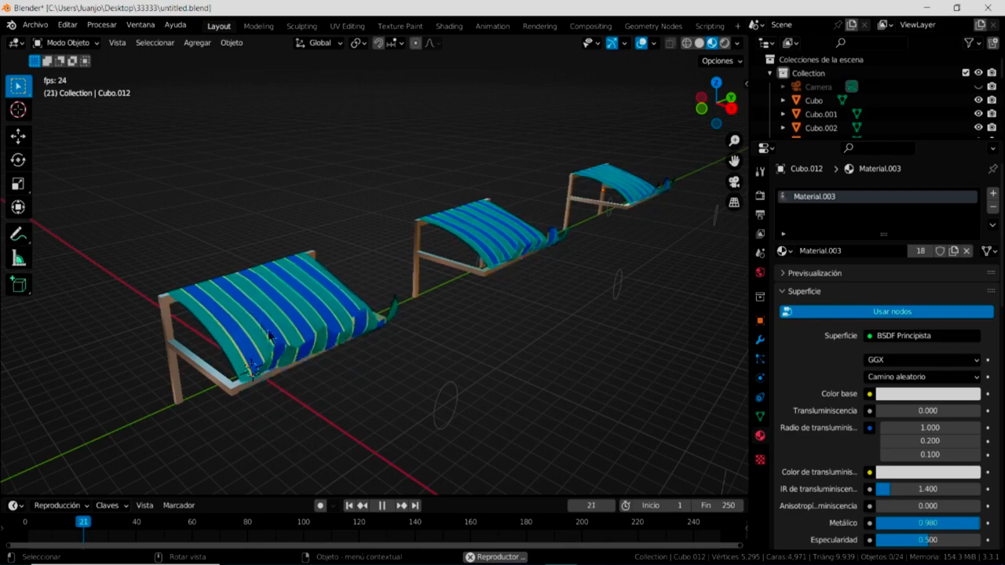
middle_drag(552, 351, 543, 351)
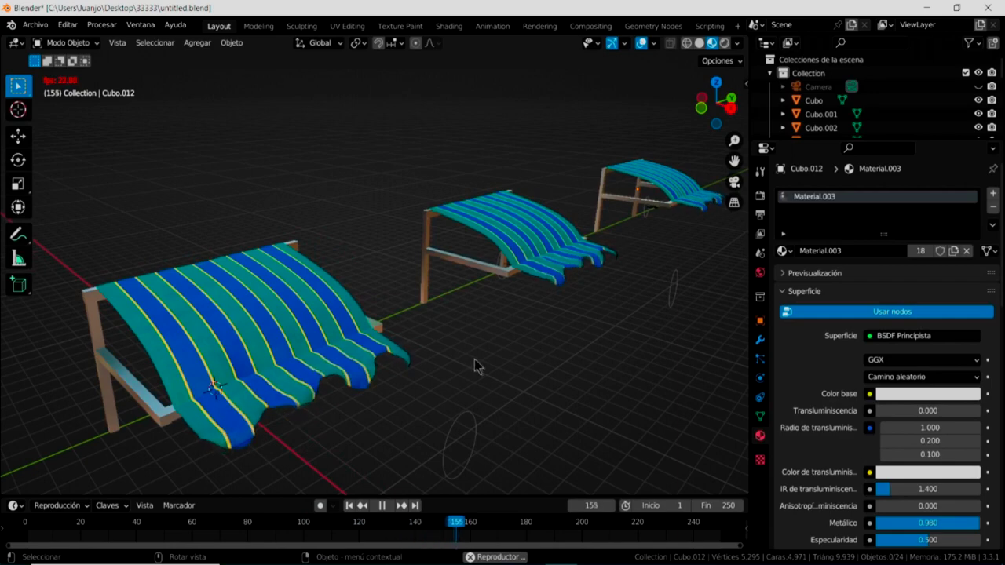
middle_drag(474, 358, 525, 354)
scroll(524, 354, up, 2)
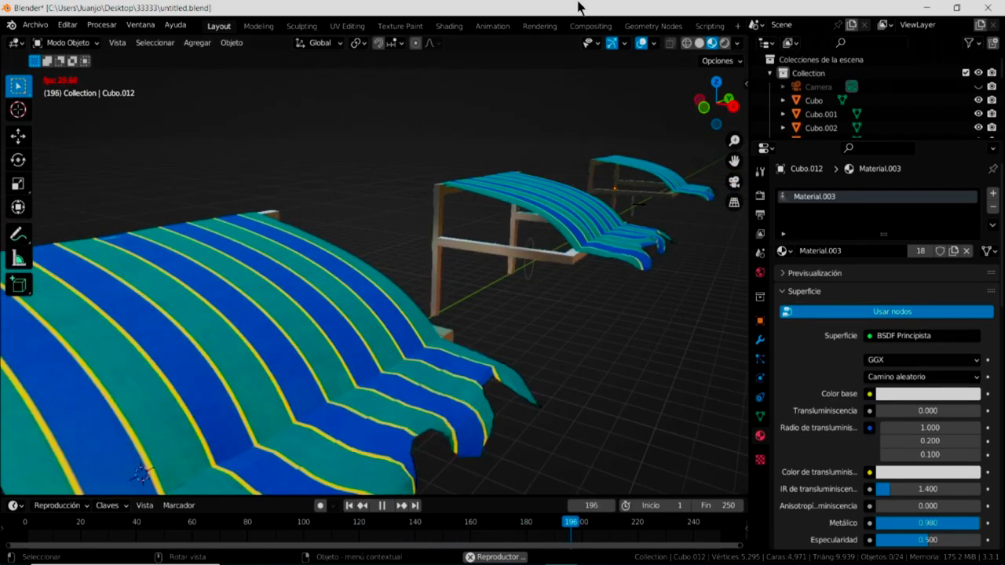
click(642, 44)
scroll(558, 303, down, 3)
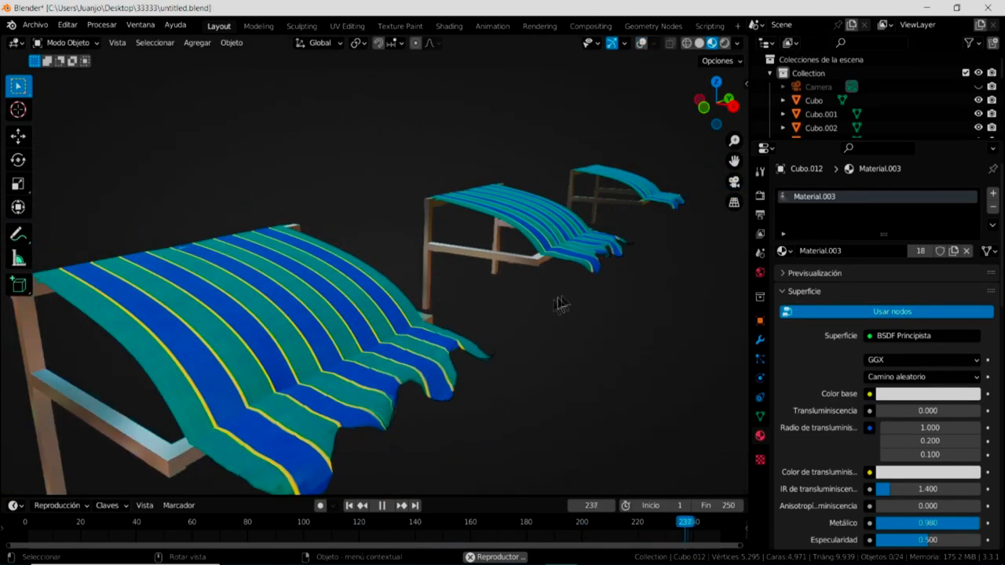
mouse_move(550, 309)
middle_down()
mouse_move(552, 324)
mouse_move(540, 314)
middle_up()
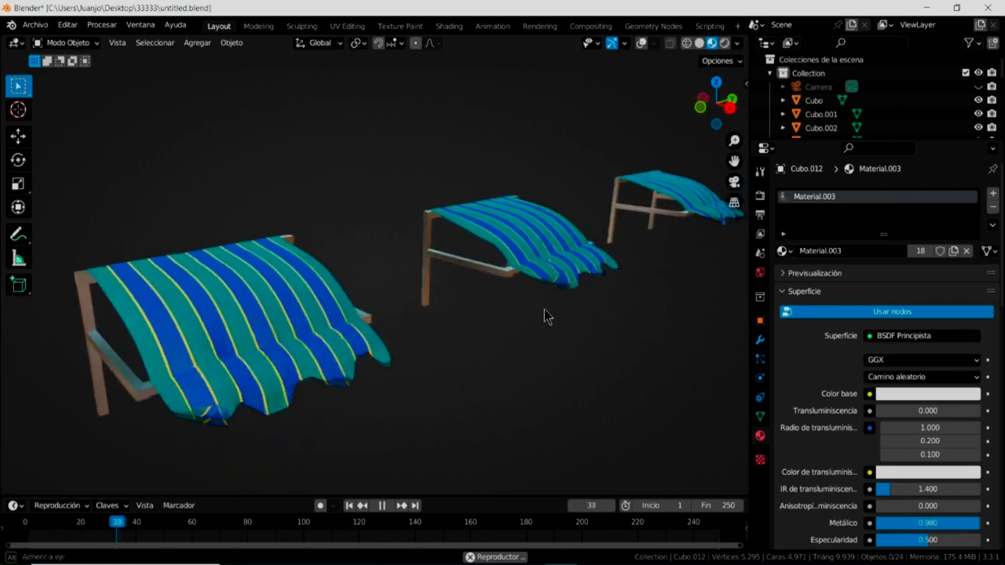
scroll(552, 314, up, 1)
scroll(554, 326, down, 1)
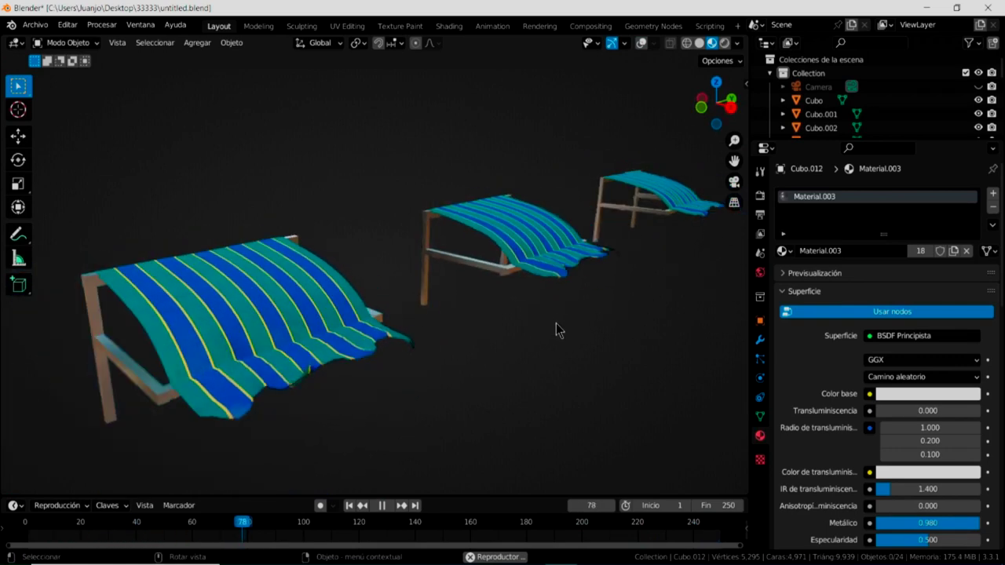